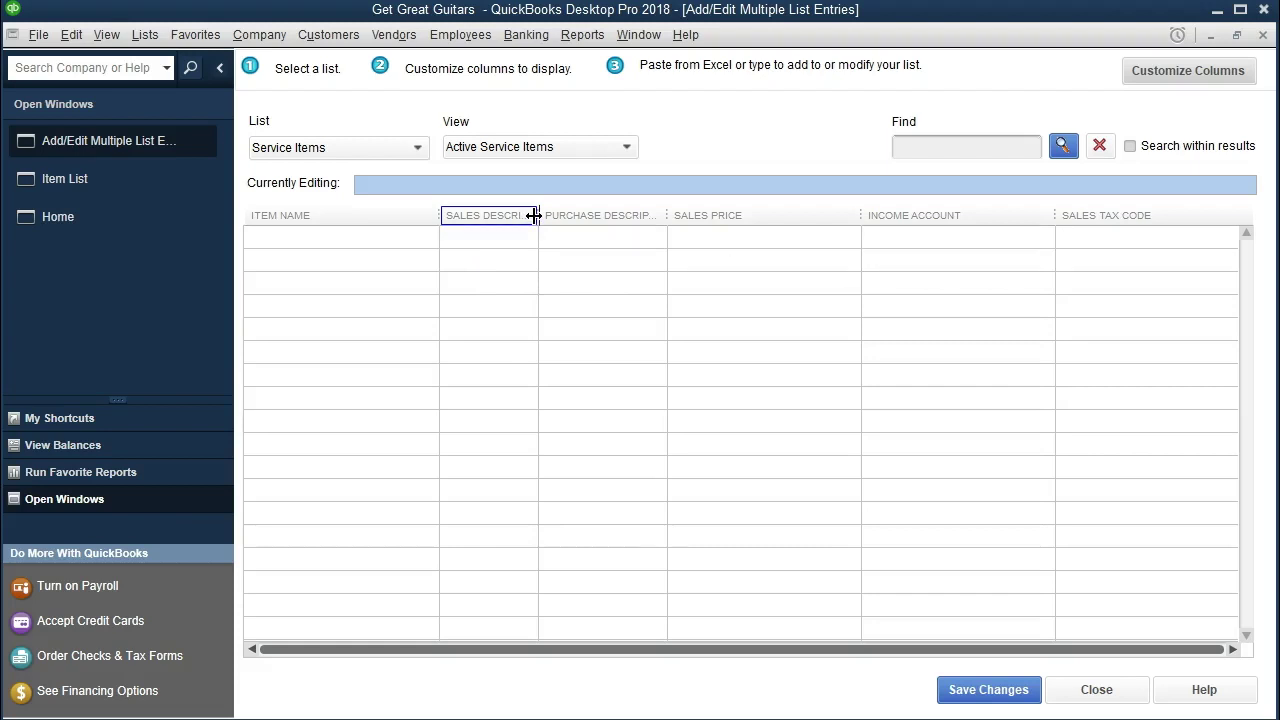
Step: Widen the Sales Description and Purchase Description columns so their full headings fit
left_click_drag(534, 215, 557, 216)
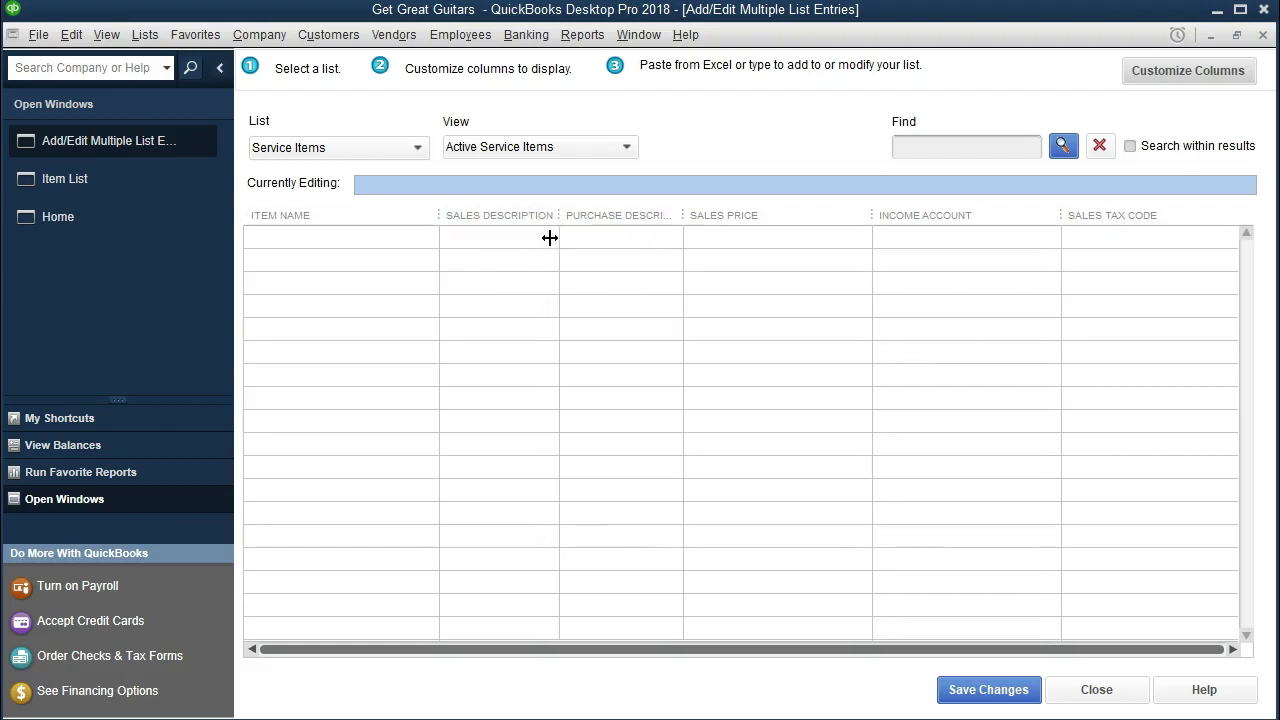
left_click_drag(560, 215, 574, 218)
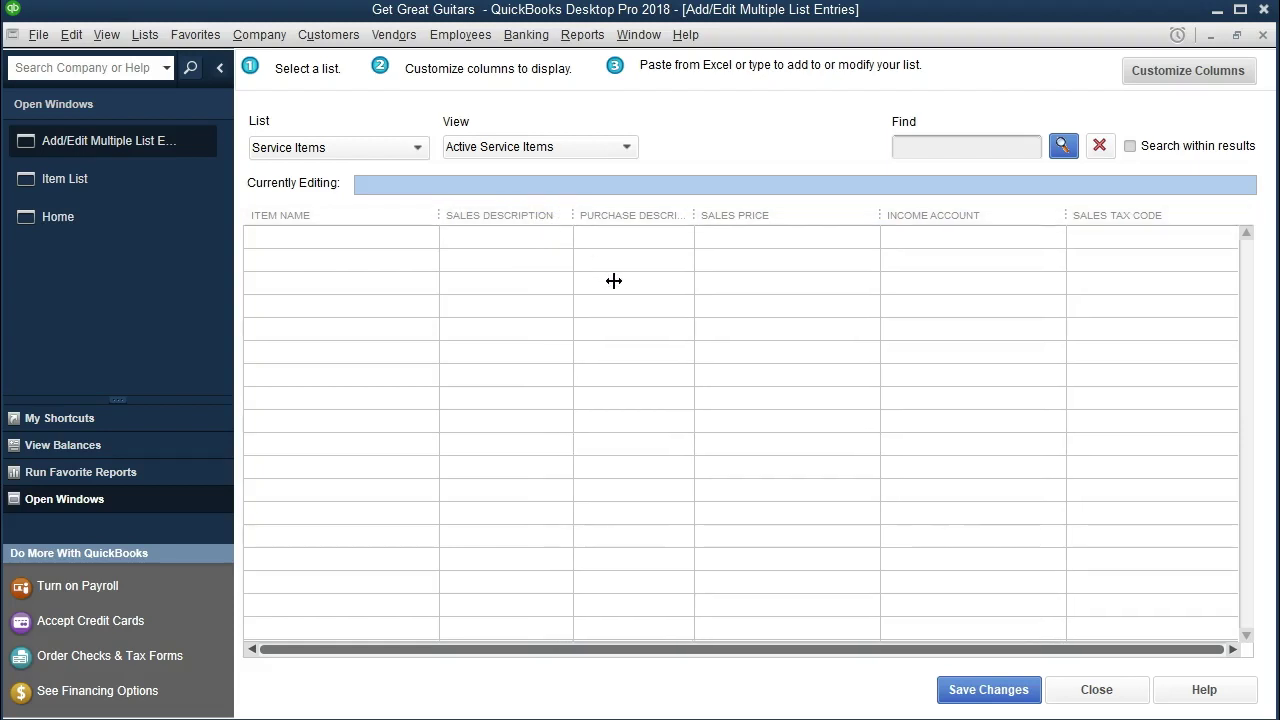
left_click_drag(697, 220, 855, 226)
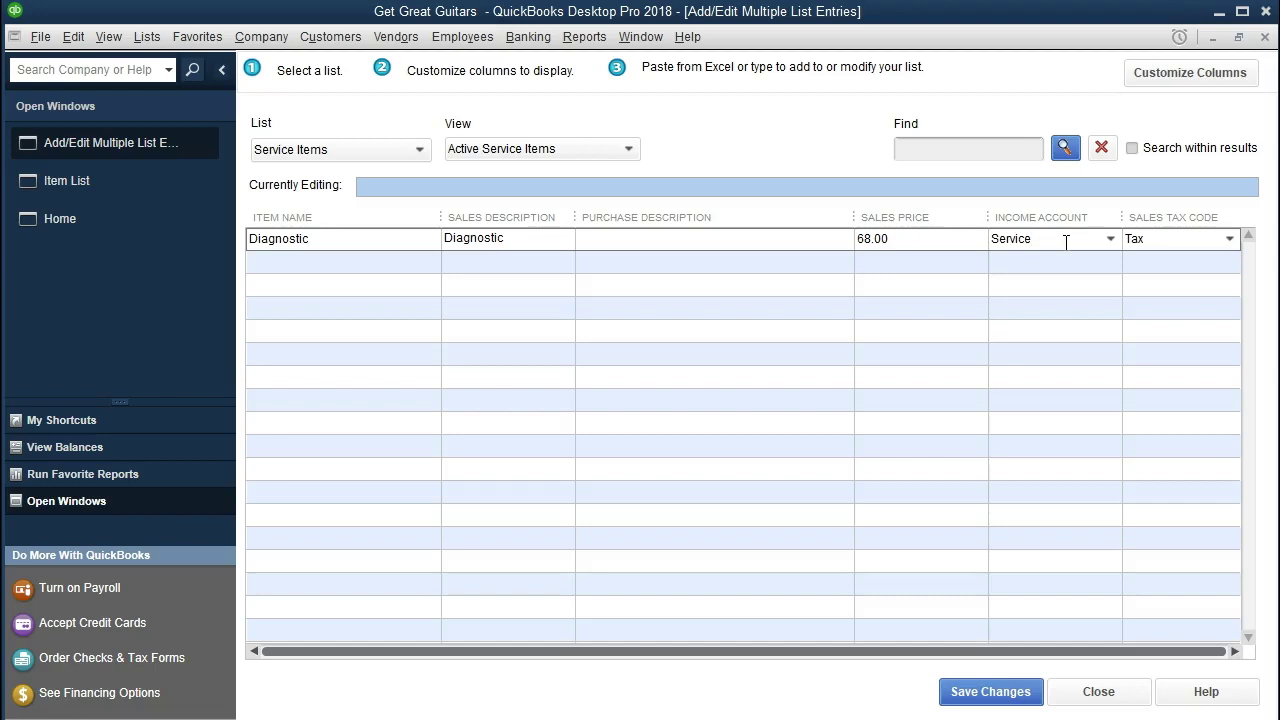
Step: Set up Service as a new account of type Income from the Diagnostic item's income account and save it
left_click(1066, 242)
key("Tab")
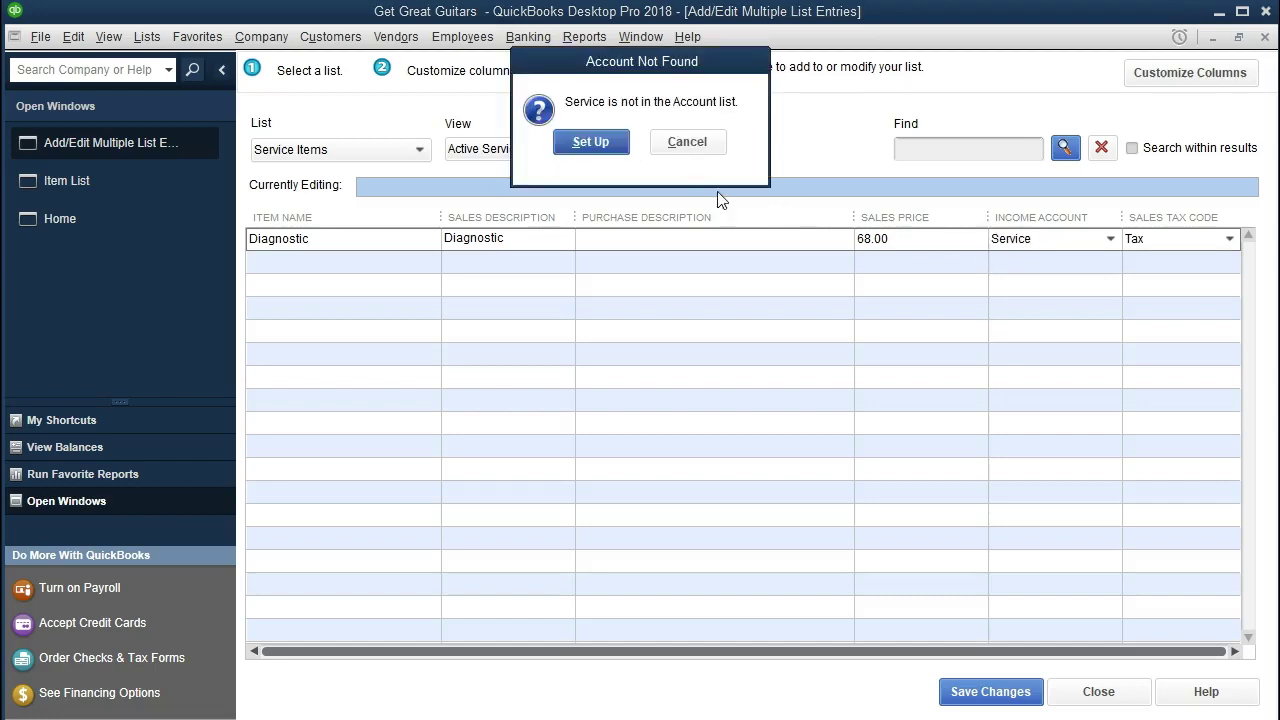
left_click(601, 152)
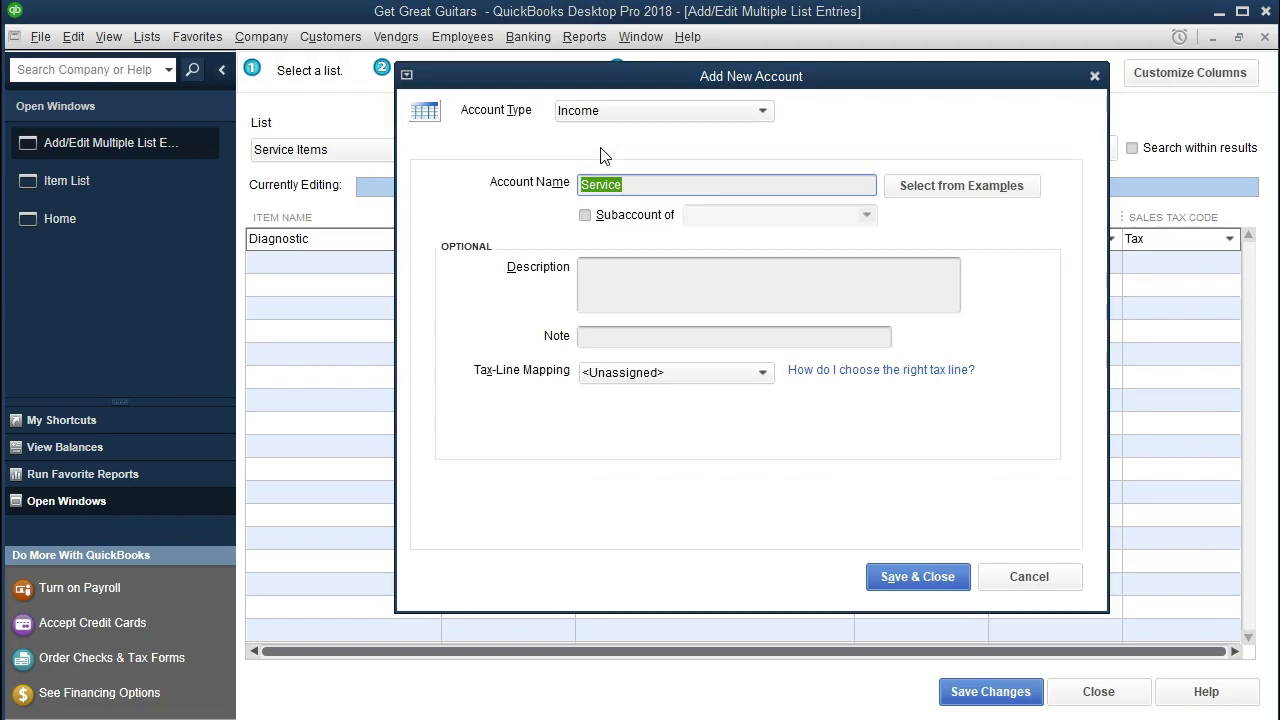
left_click(697, 118)
left_click(697, 118)
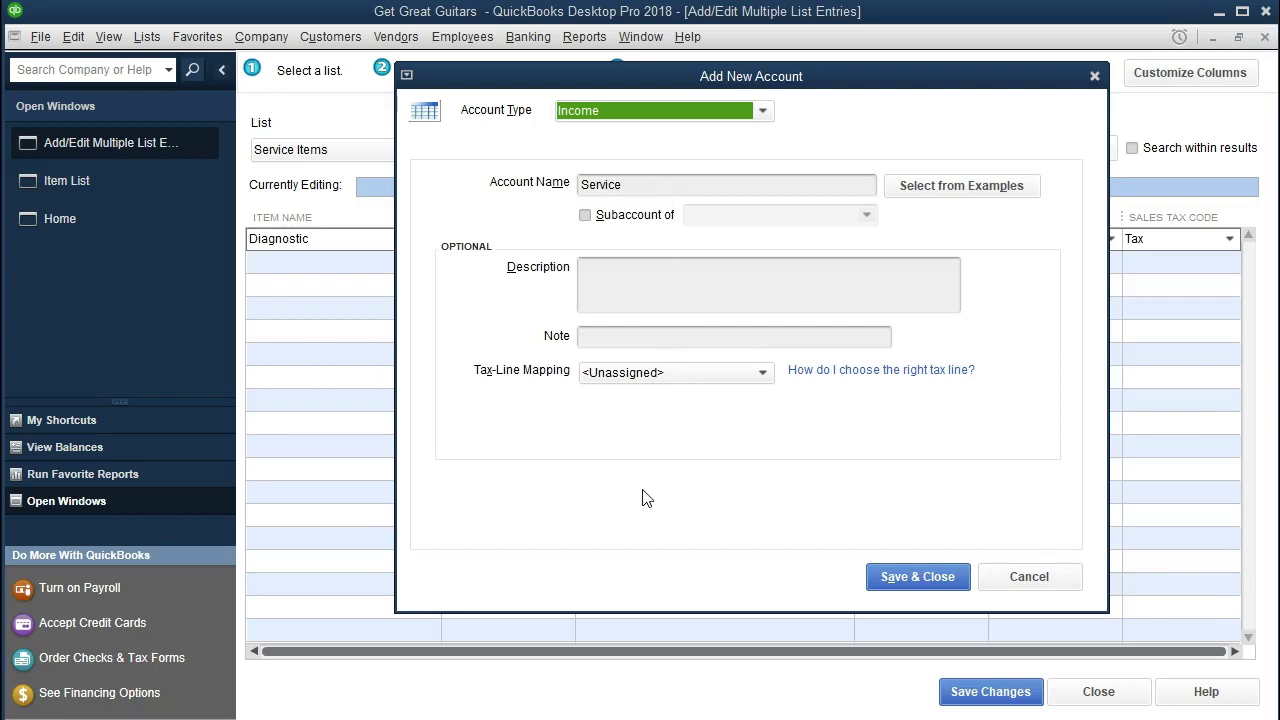
left_click(926, 588)
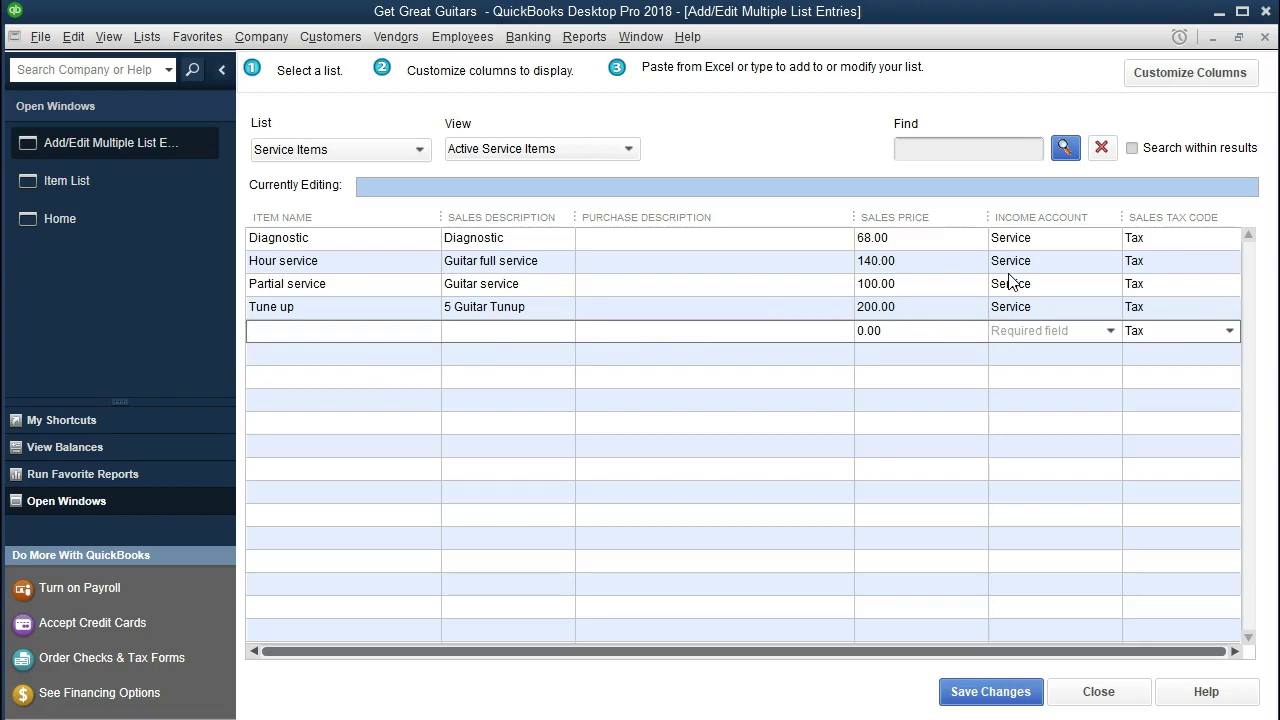
Step: Review the Diagnostic, Hour service and Partial service rows field by field, including purchase description, income account and tax code
left_click(356, 243)
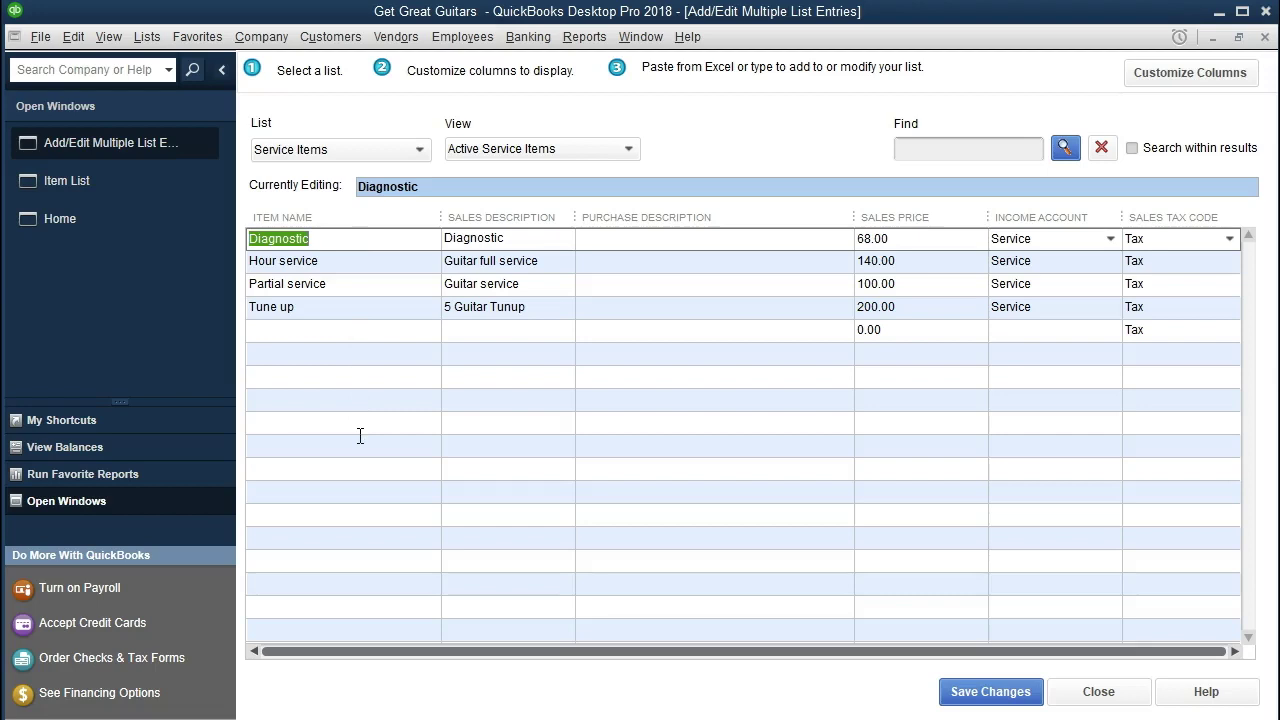
key("Tab")
key("Tab")
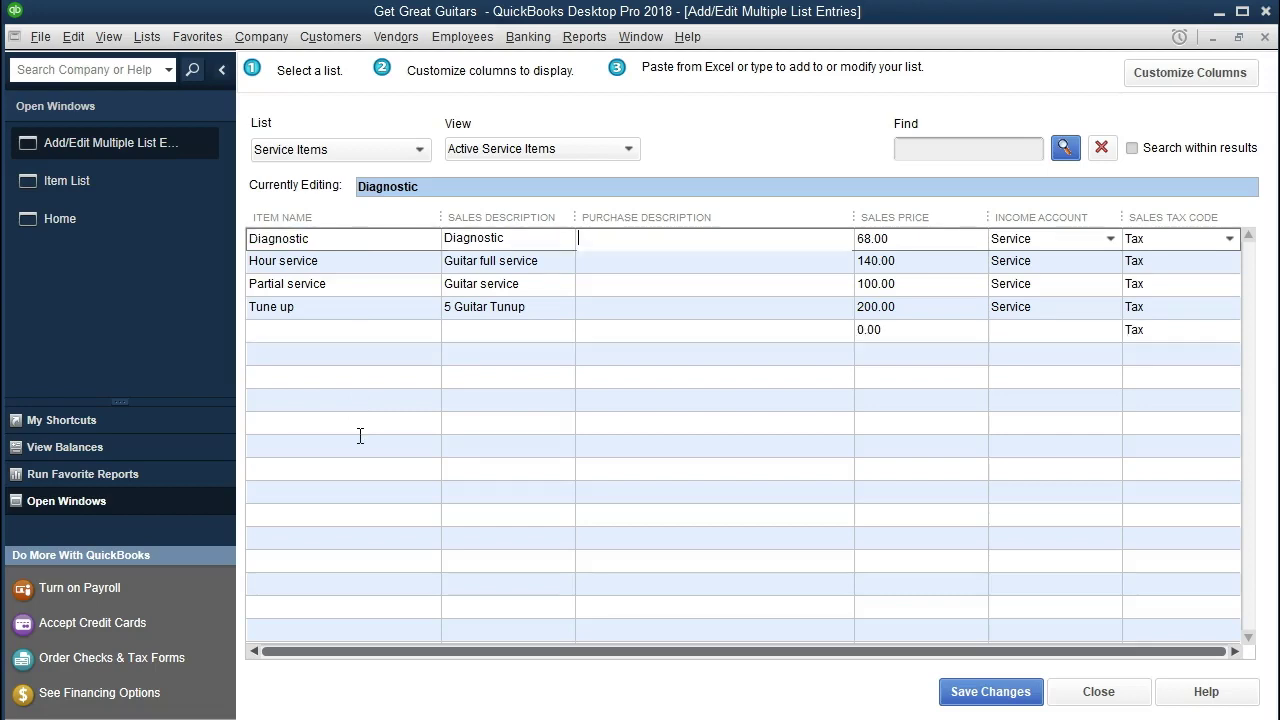
key("Tab")
key("Tab")
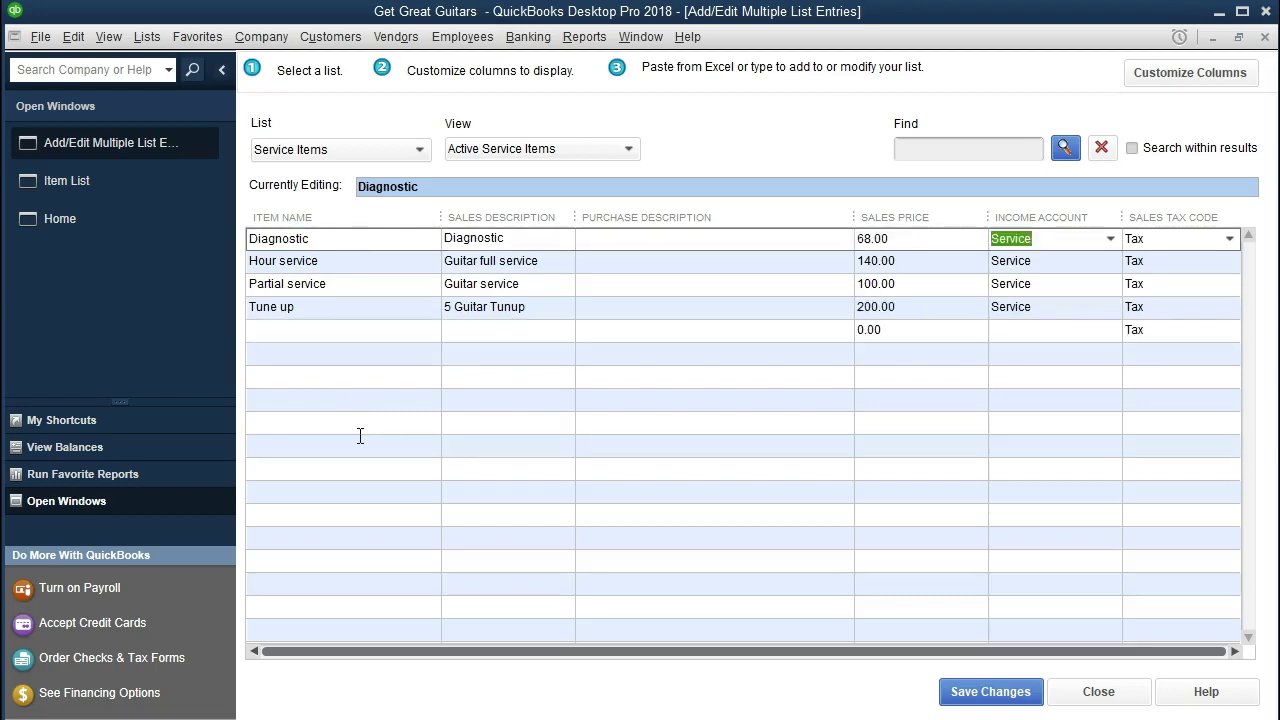
key("Tab")
key("Tab")
key("Tab")
key("Tab")
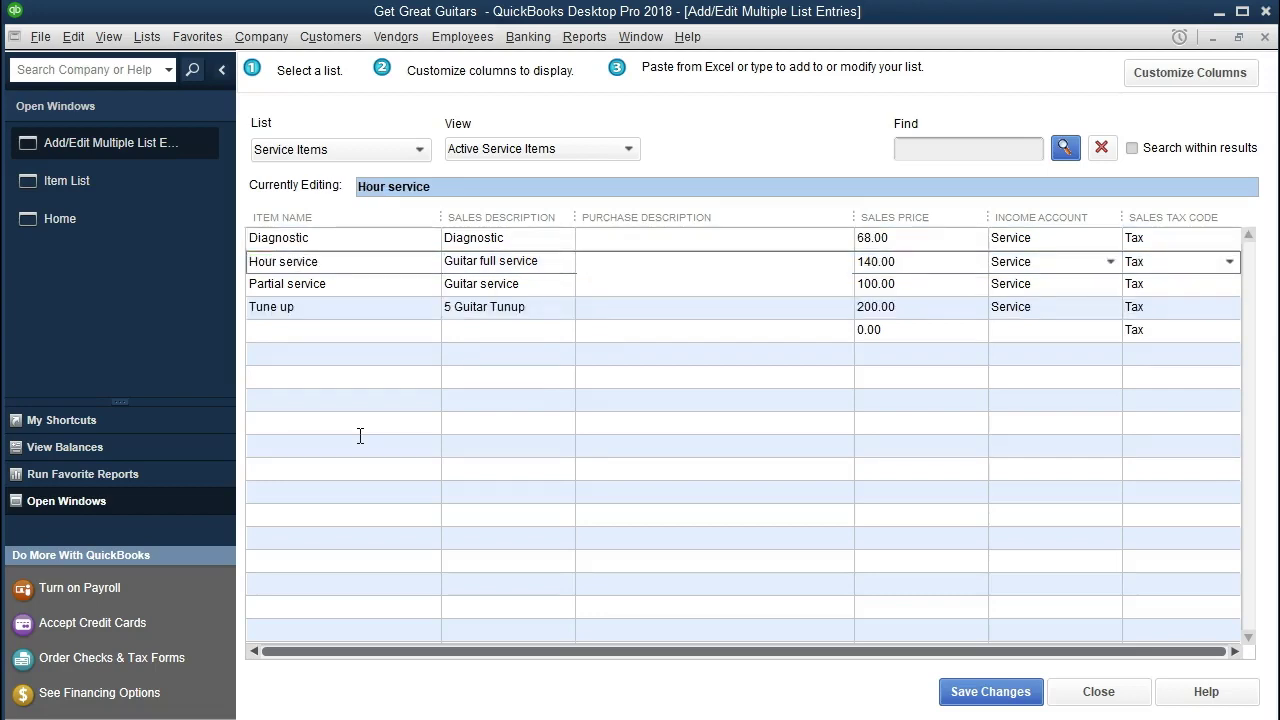
key("Tab")
key("Tab")
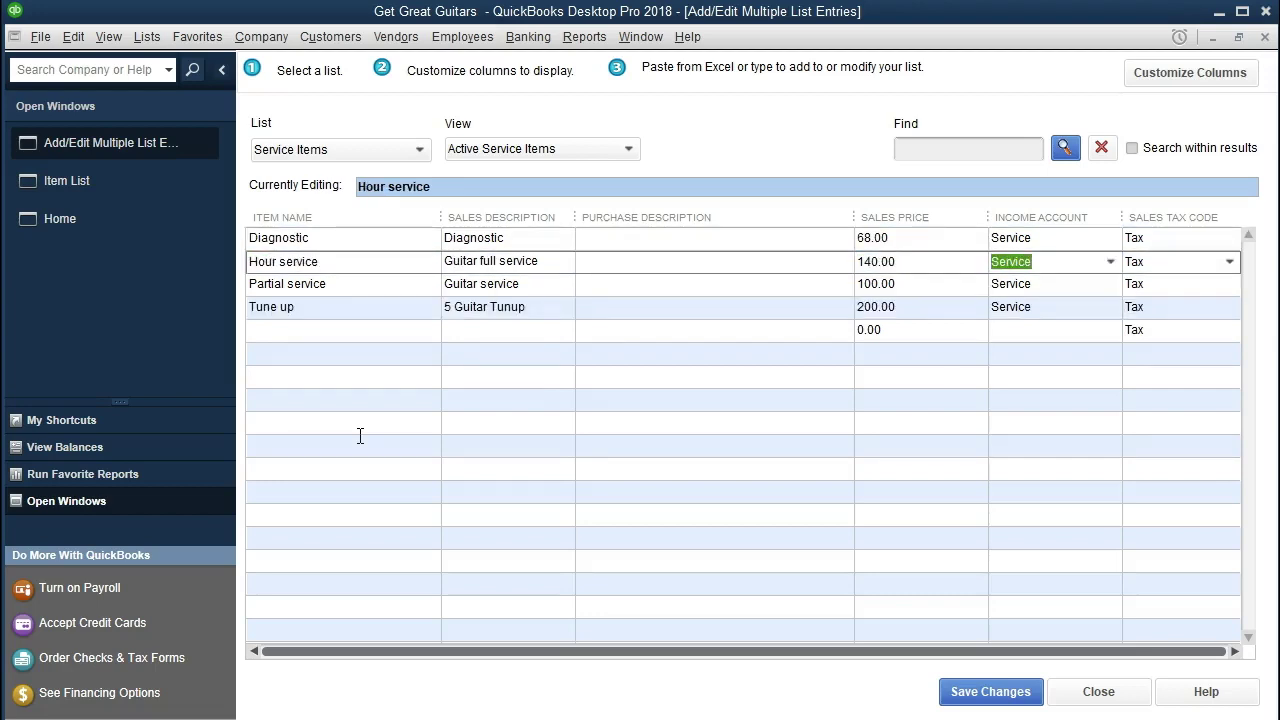
key("Tab")
key("Tab")
key("Tab")
key("Tab")
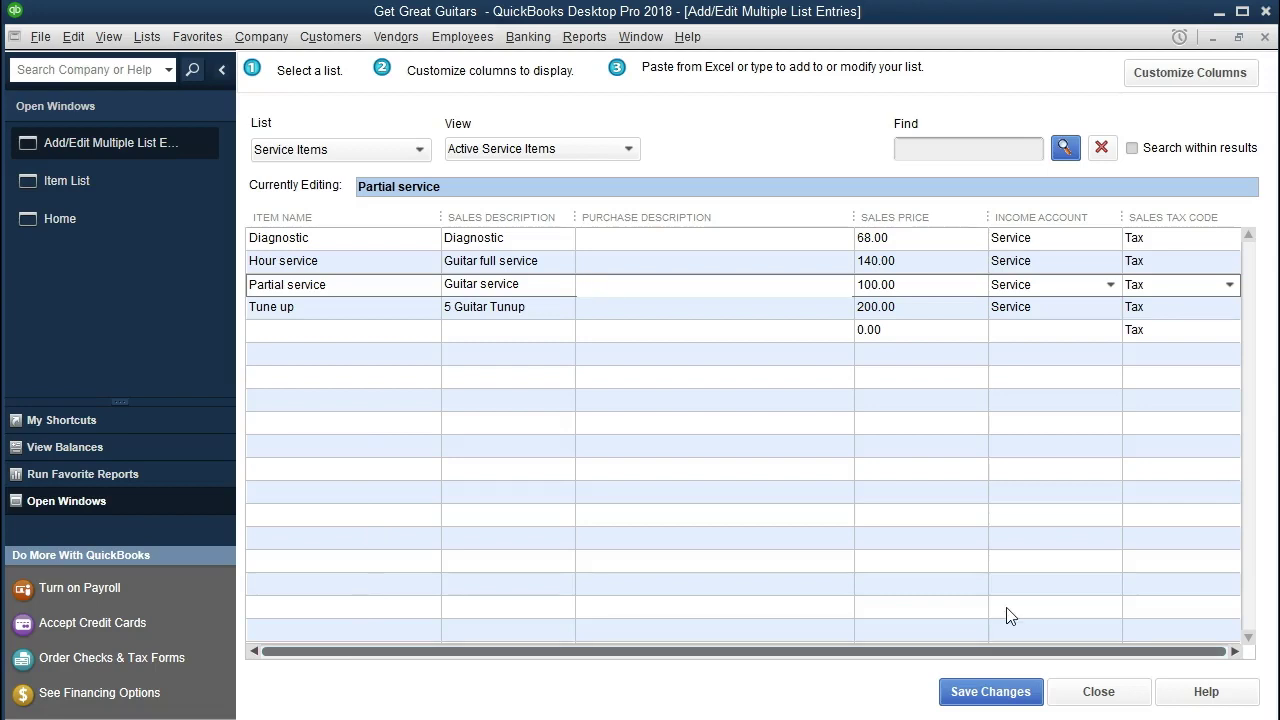
Step: Save the service item entries and switch the edited list to Inventory Parts
left_click(990, 691)
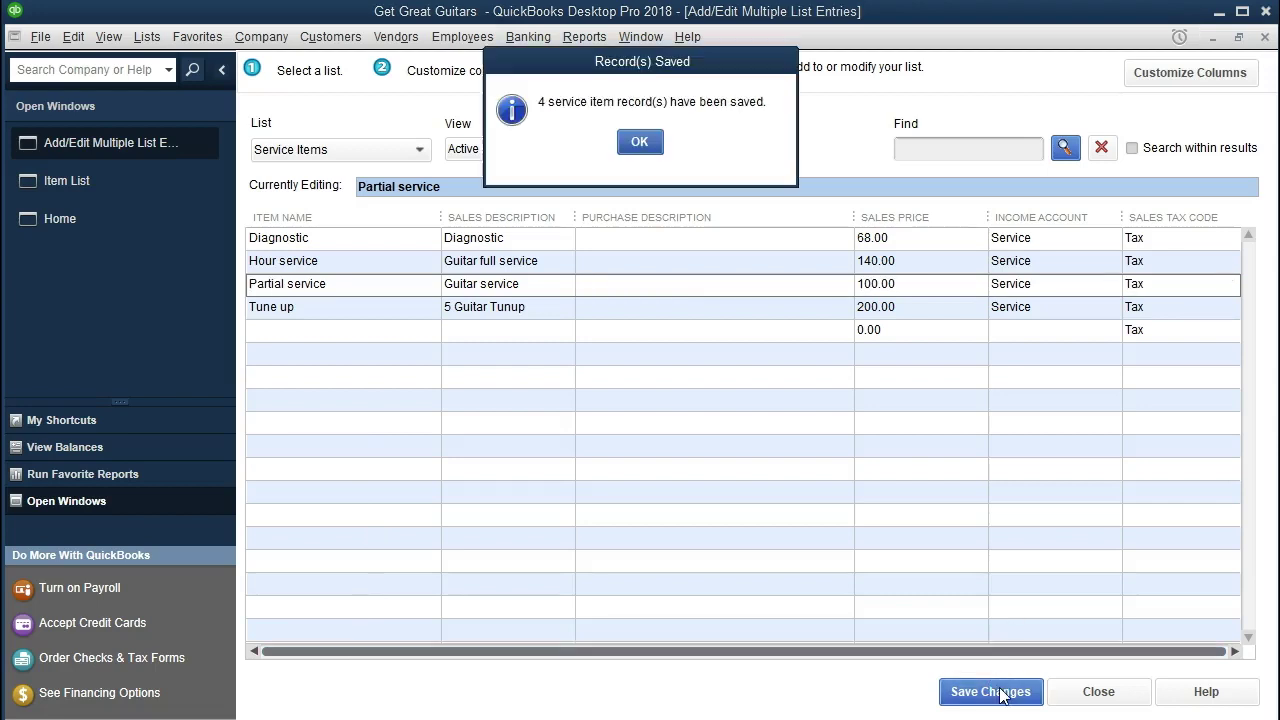
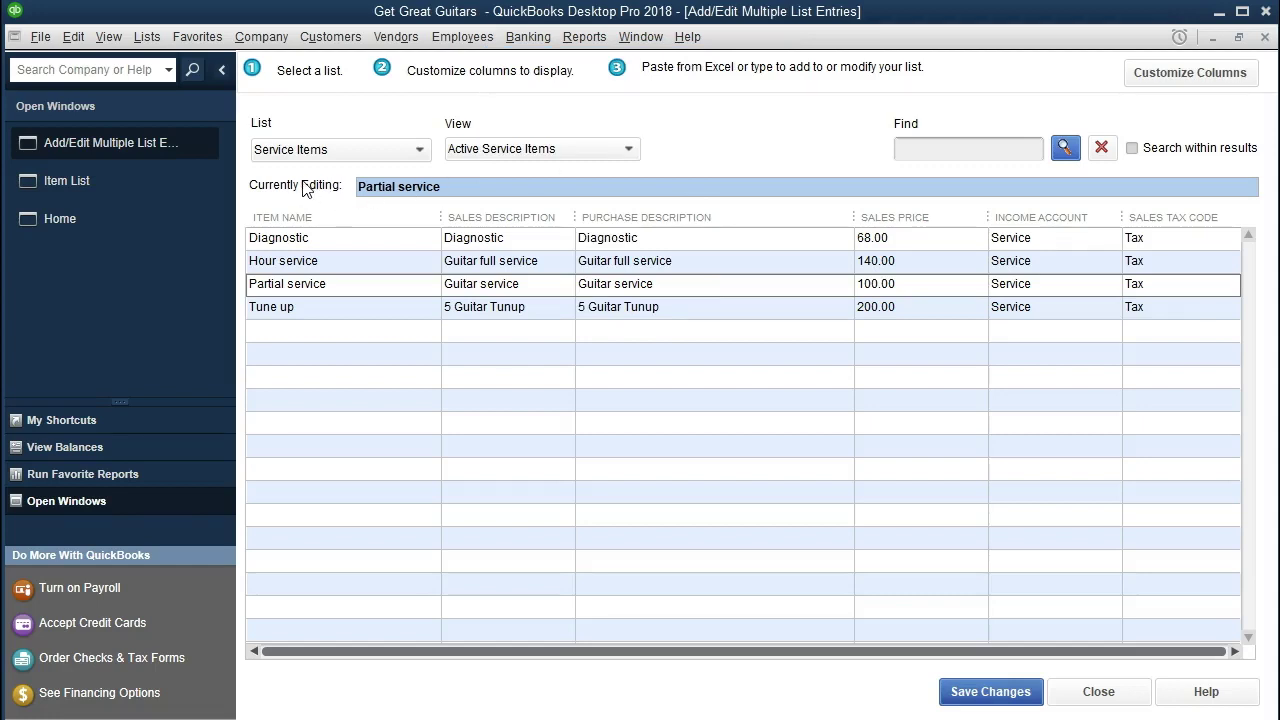
left_click(420, 150)
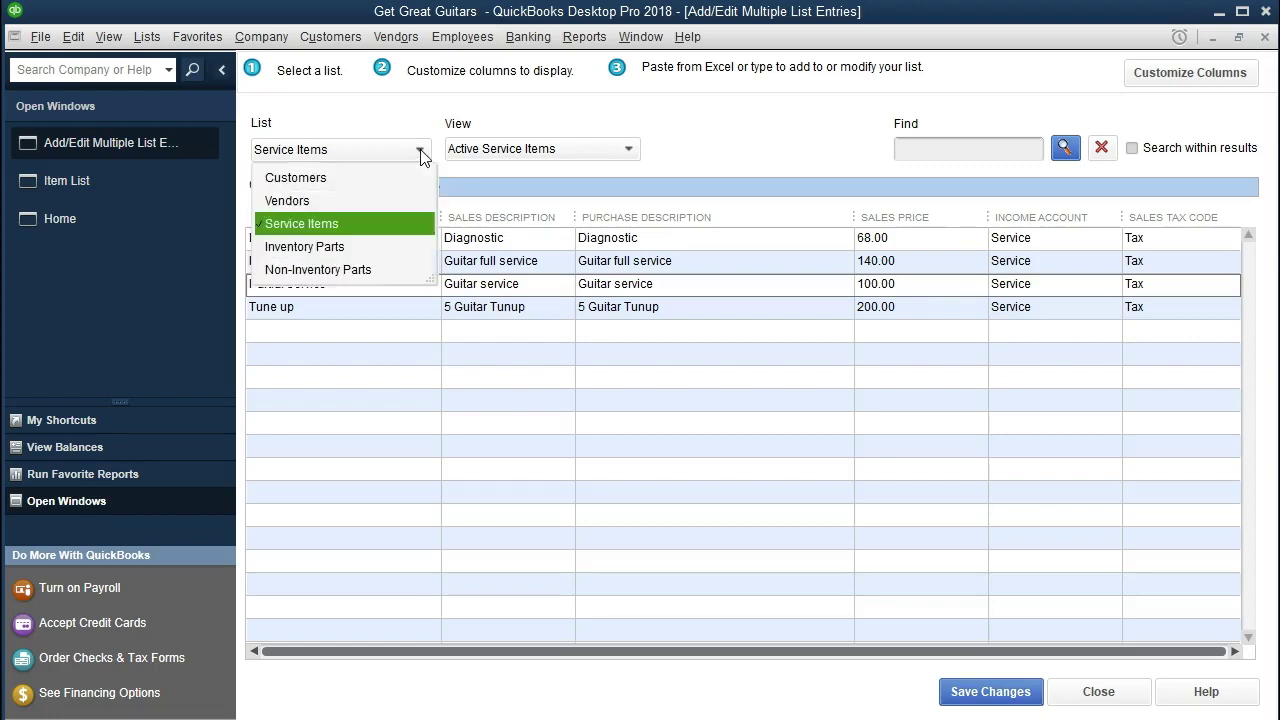
left_click(348, 252)
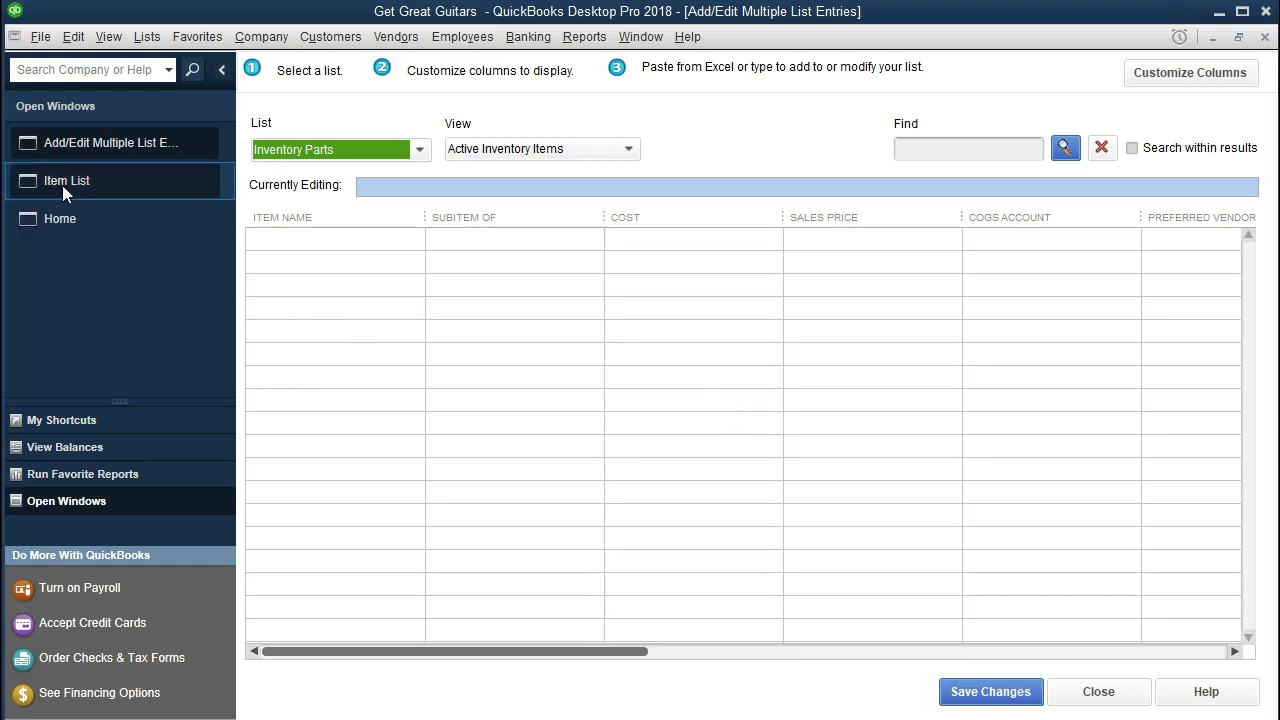
Step: Open the Item List and check the Tune up, Partial service, Hour service and Diagnostic items
left_click(110, 38)
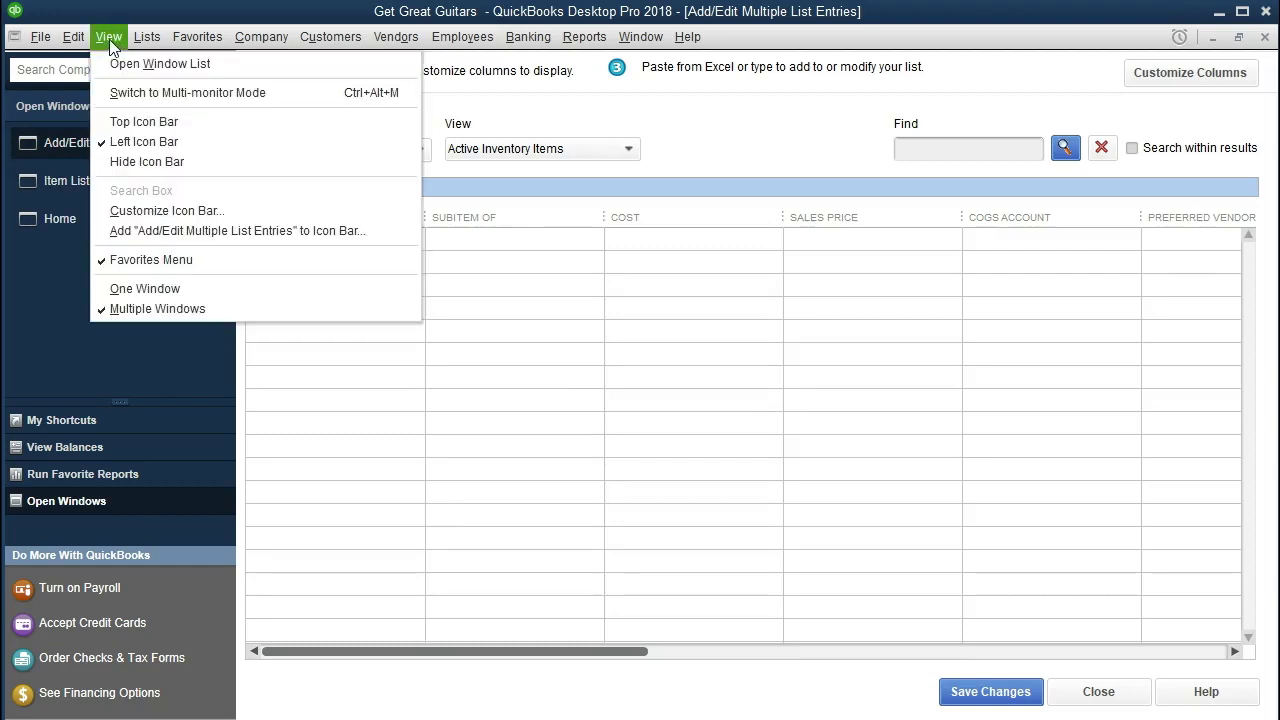
left_click(109, 38)
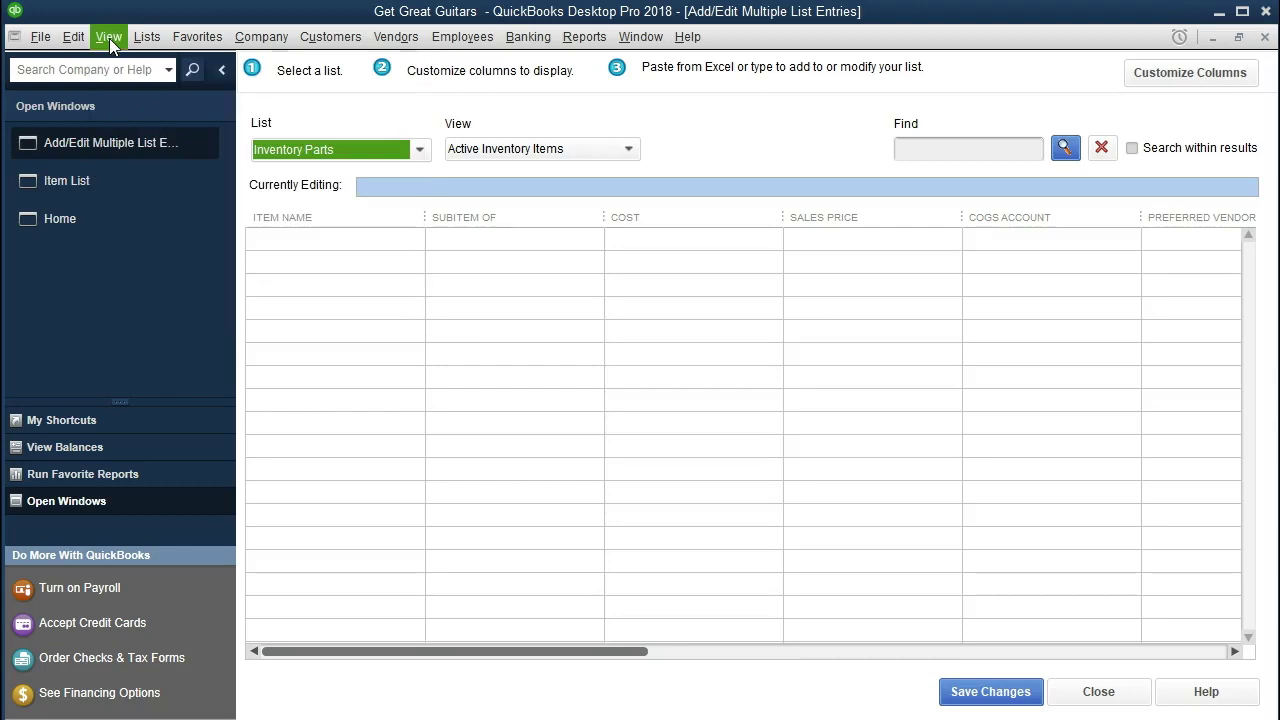
left_click(68, 184)
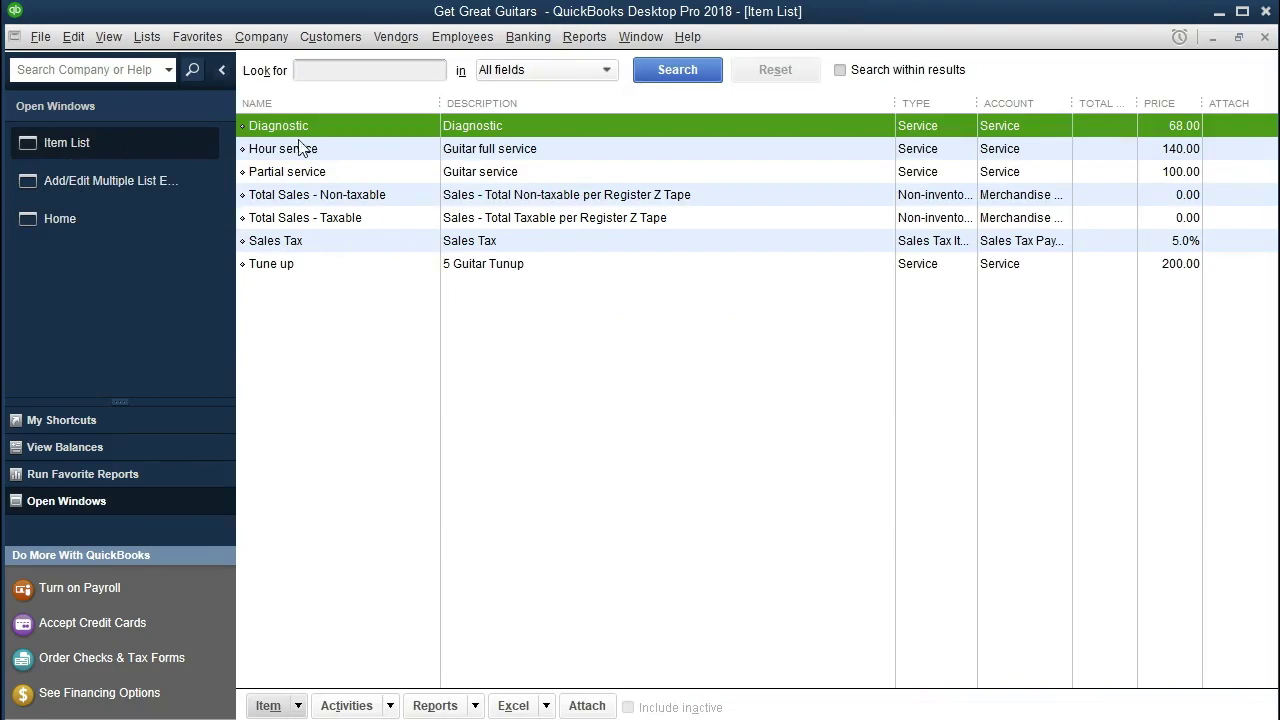
left_click(147, 37)
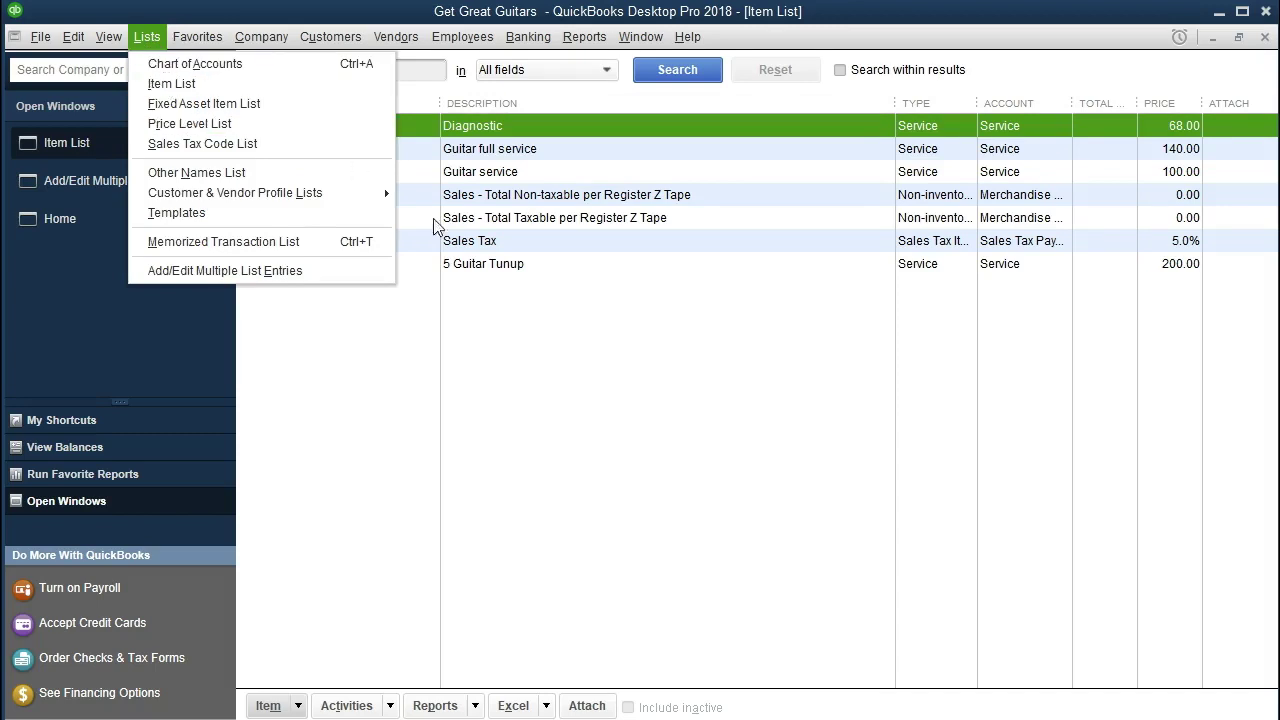
left_click(583, 323)
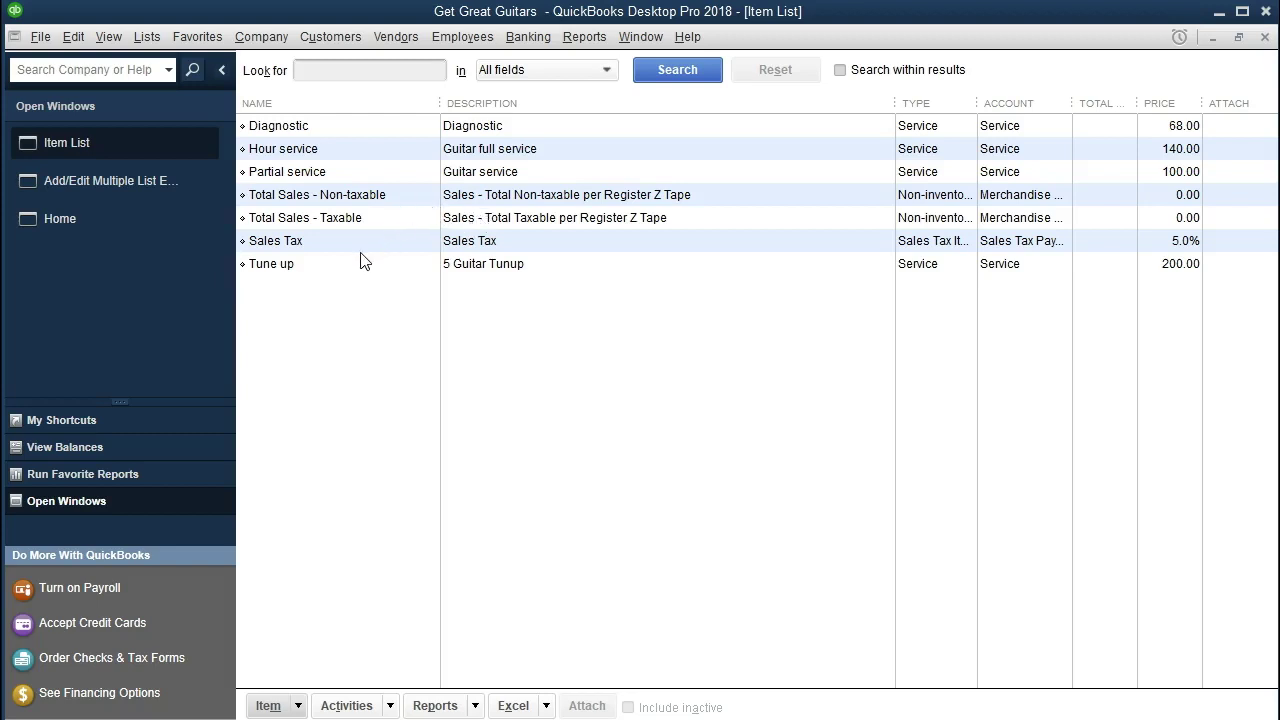
left_click(314, 270)
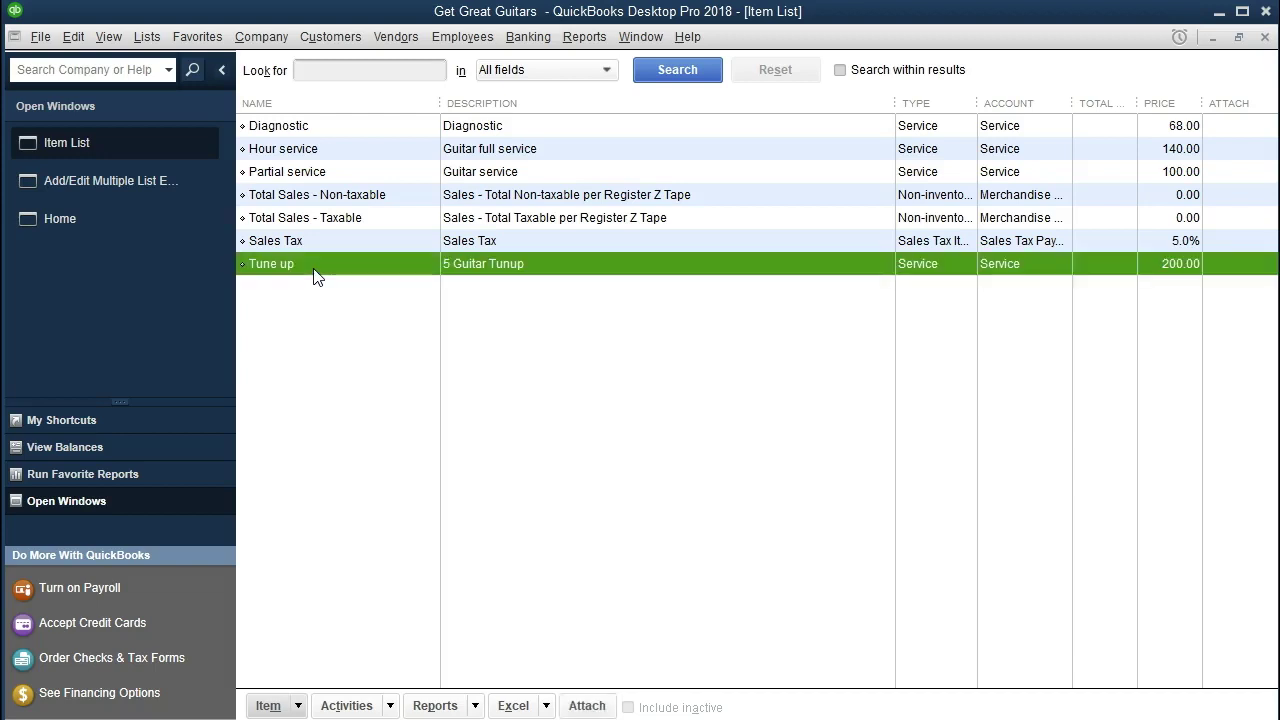
left_click(309, 175)
left_click(307, 150)
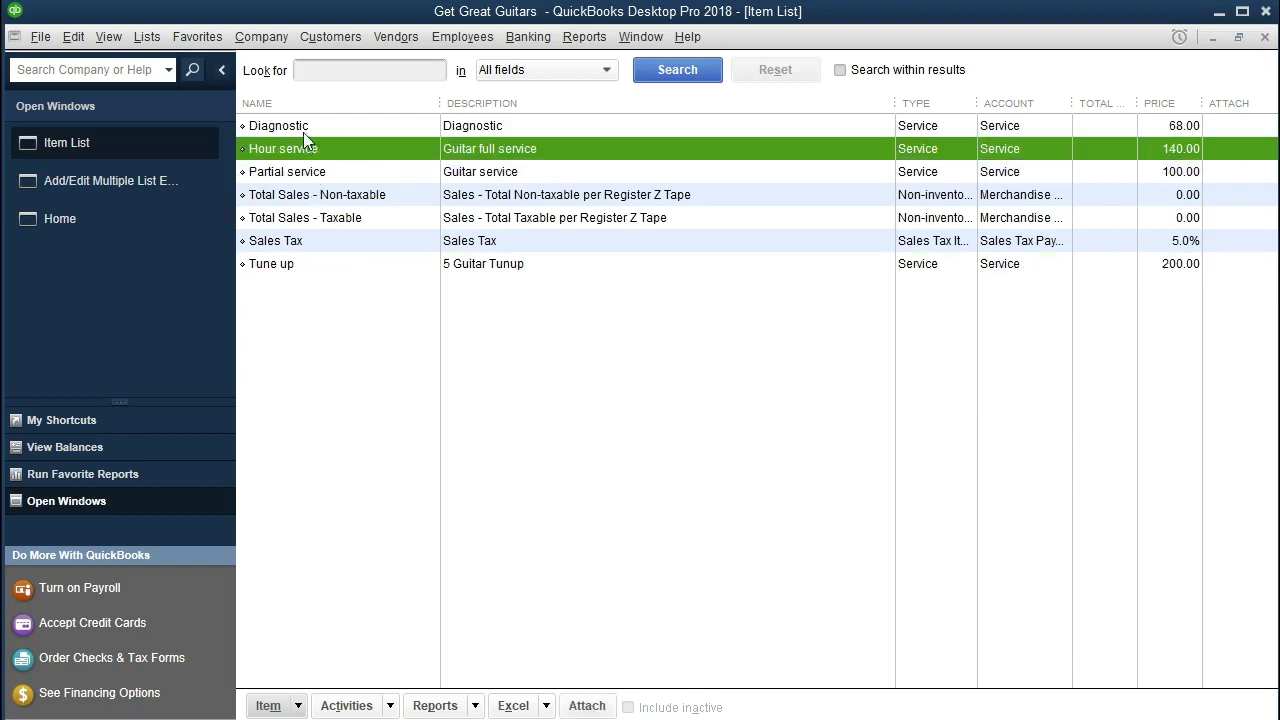
left_click(304, 127)
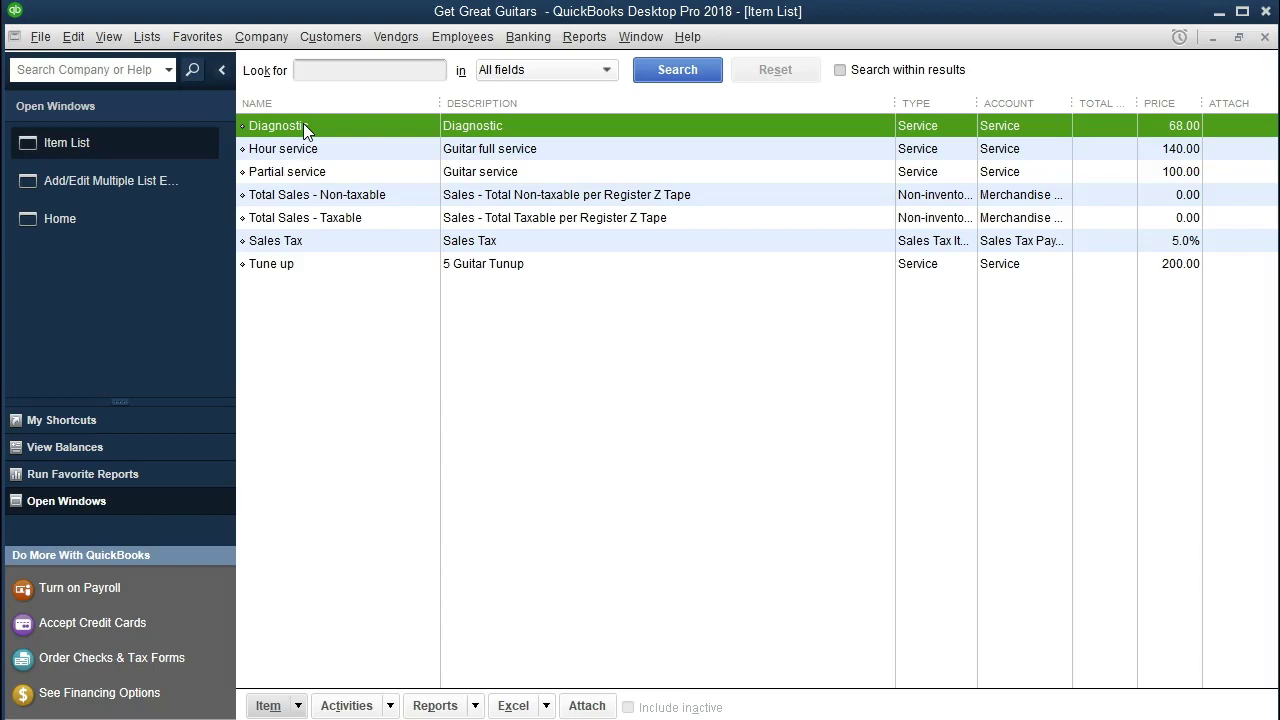
Step: Return to Add/Edit Multiple List Entries and add Sales Description to the chosen columns for inventory parts
left_click(102, 186)
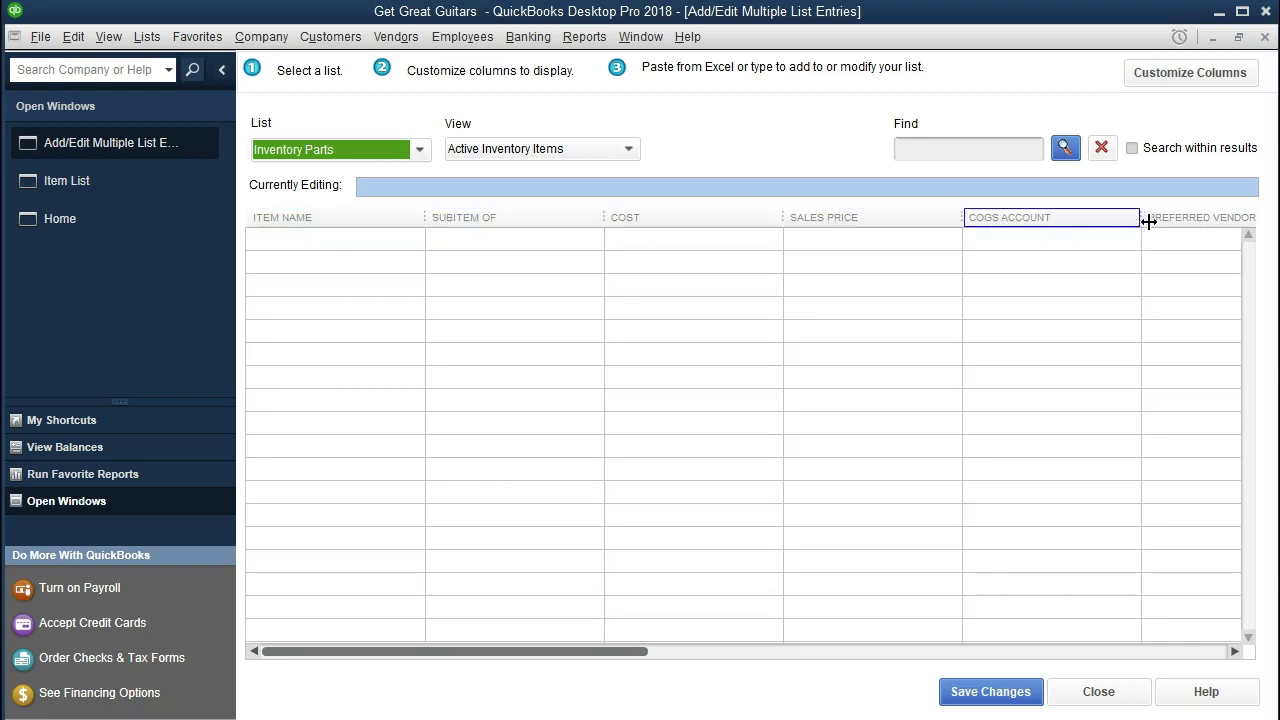
left_click(1176, 83)
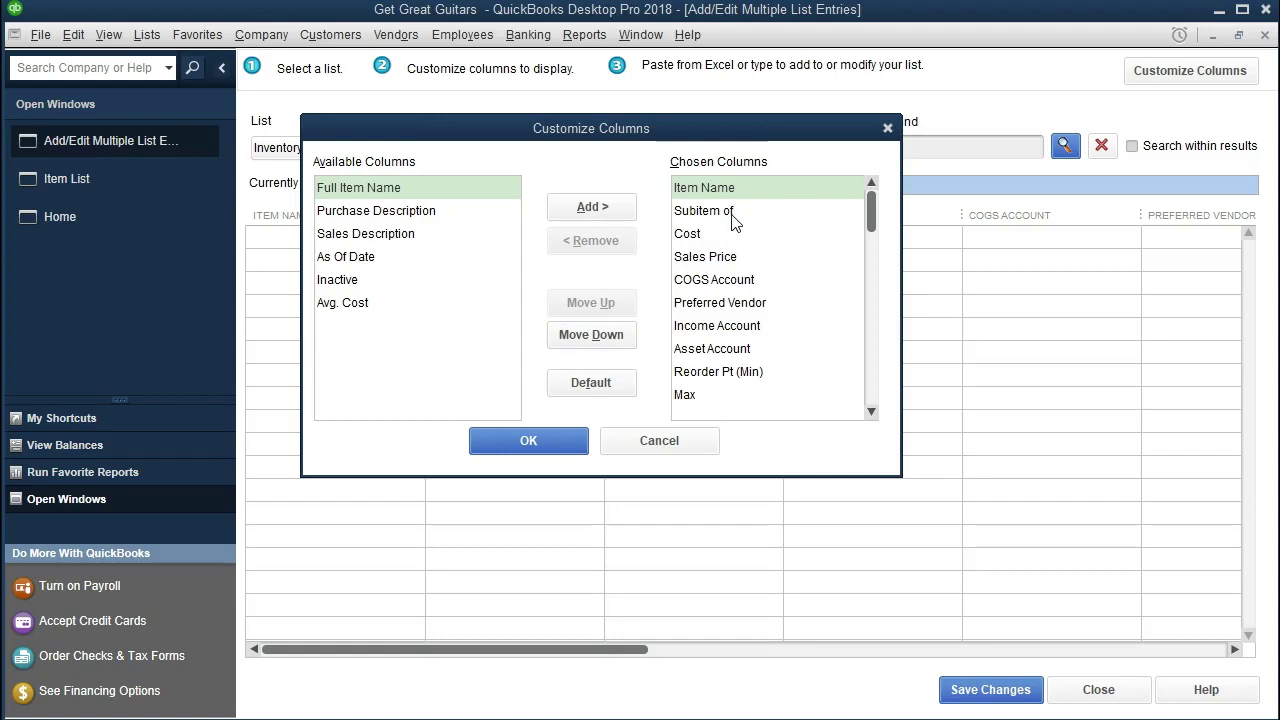
left_click(368, 233)
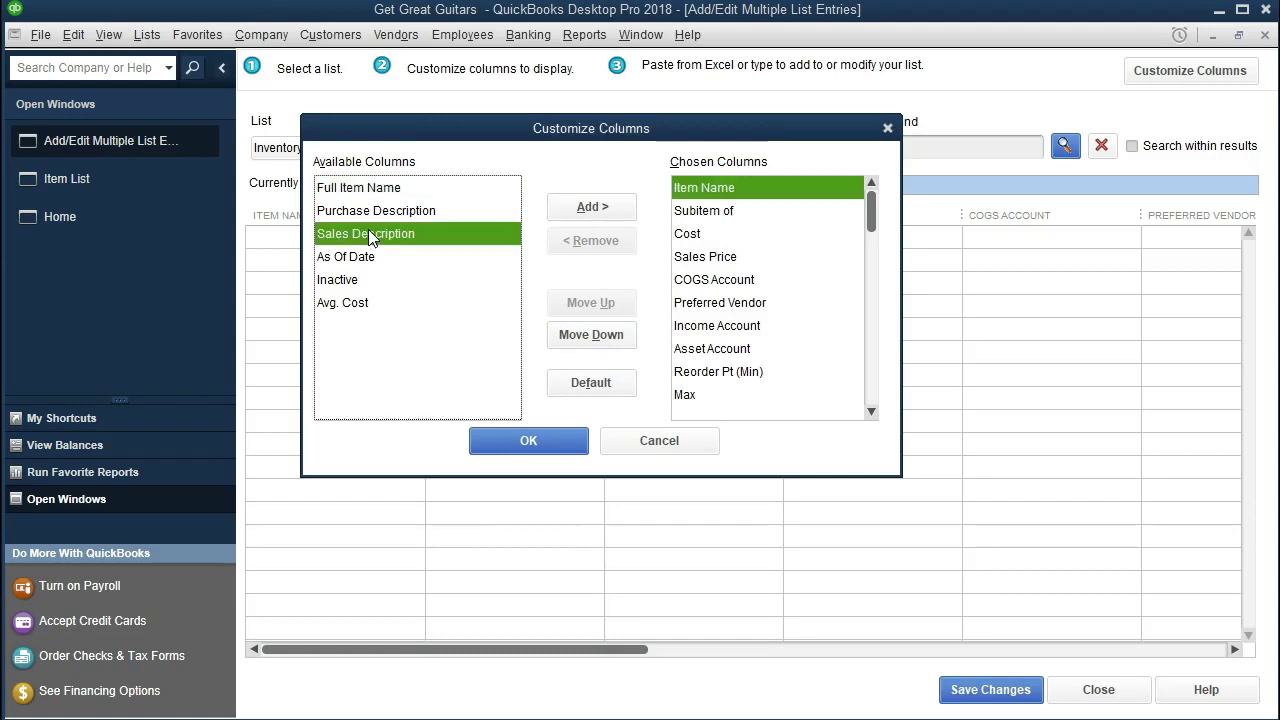
left_click(575, 208)
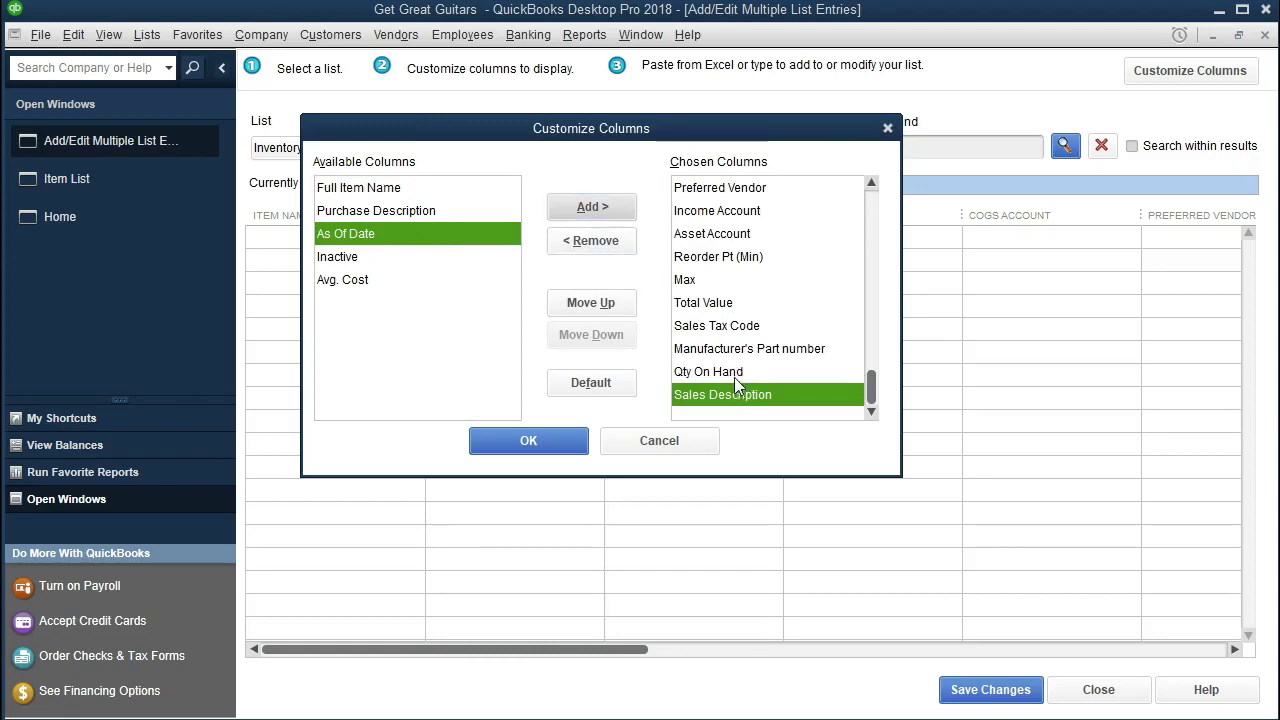
Step: Reorder the chosen columns so that Sales Description comes directly after Item Name
left_click(608, 304)
left_click(608, 304)
left_click(608, 304)
left_click(608, 304)
left_click(608, 304)
left_click(608, 304)
left_click(608, 304)
left_click(608, 304)
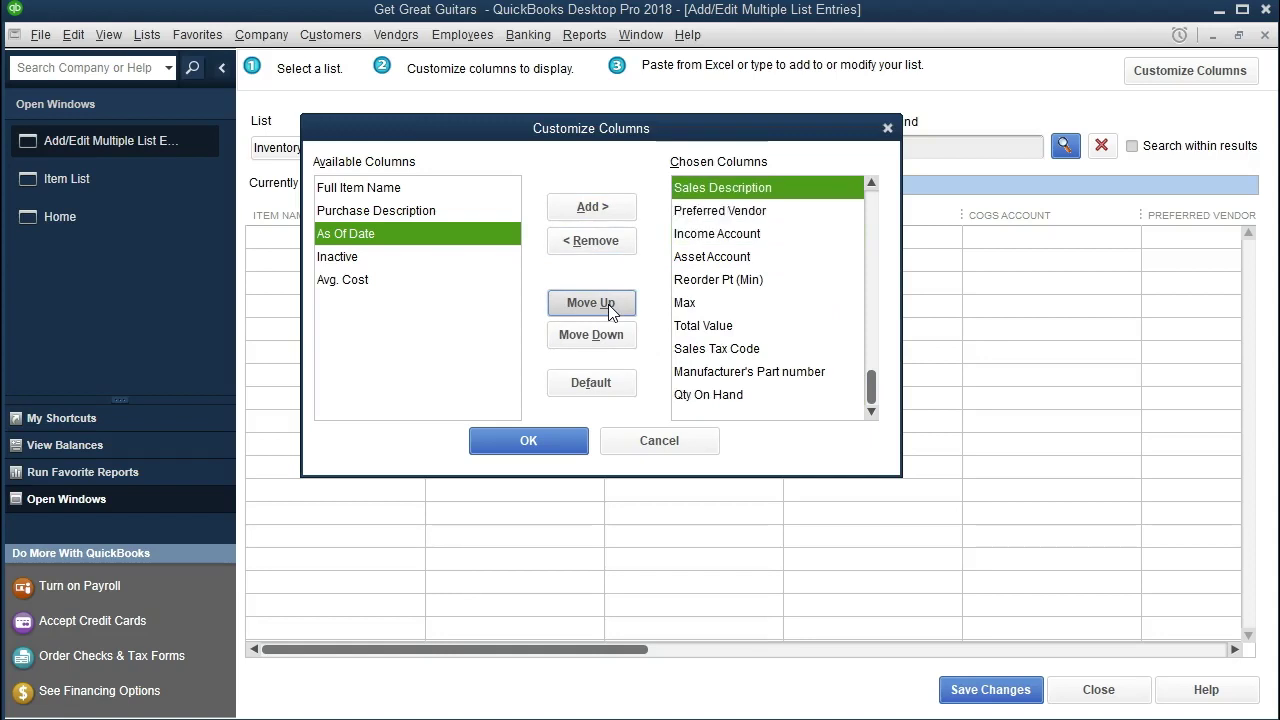
left_click(608, 304)
left_click(608, 304)
left_click(608, 304)
left_click(608, 304)
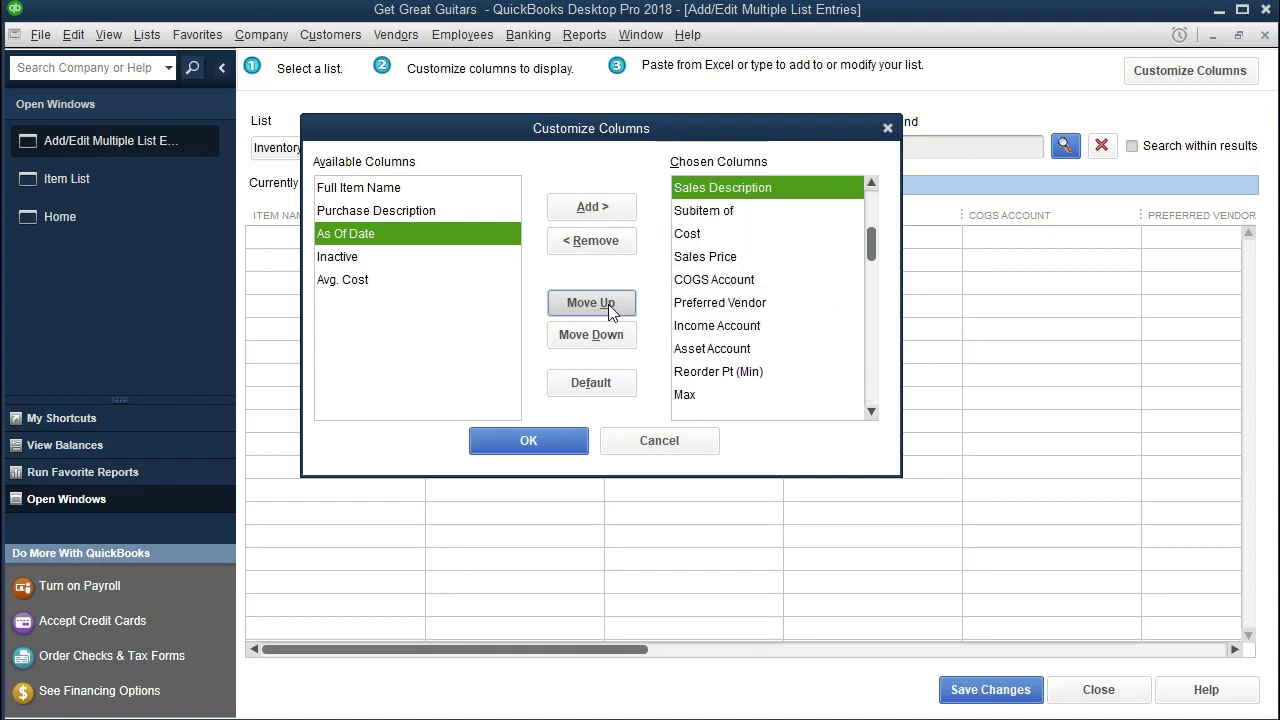
left_click(608, 304)
left_click(608, 332)
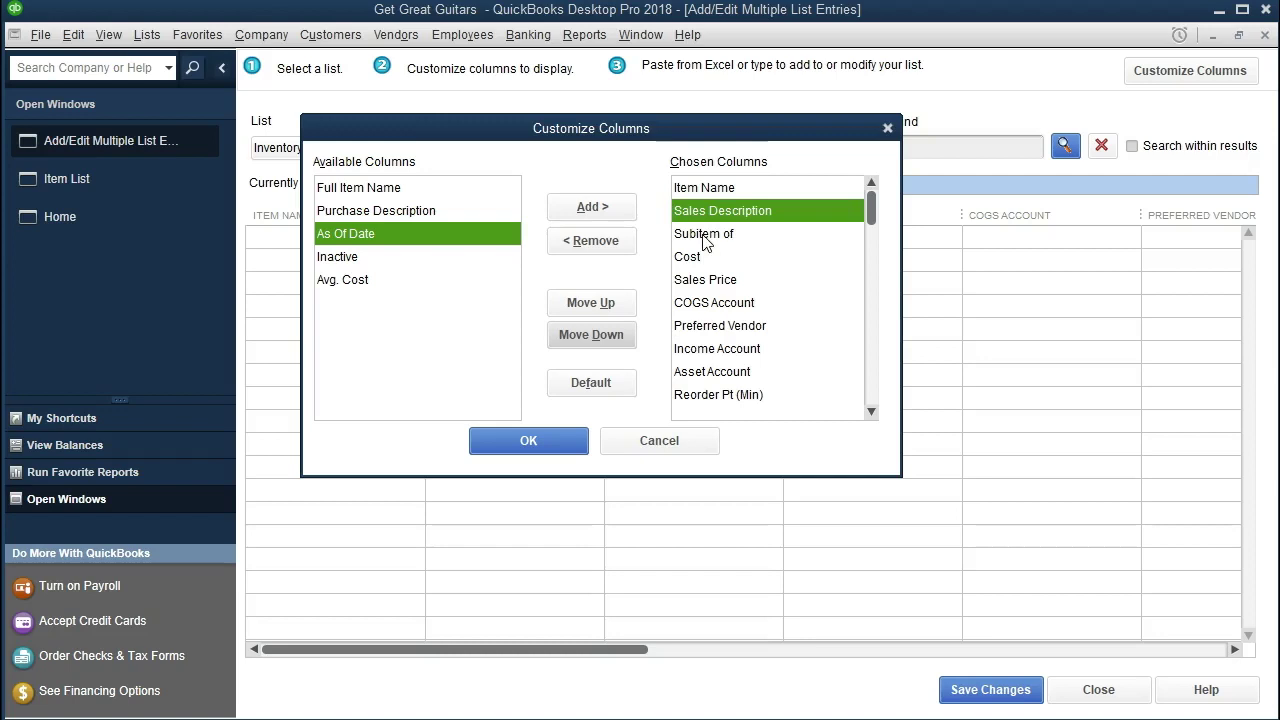
Step: Add Purchase Description to the chosen columns and place it directly after Sales Description
left_click(410, 212)
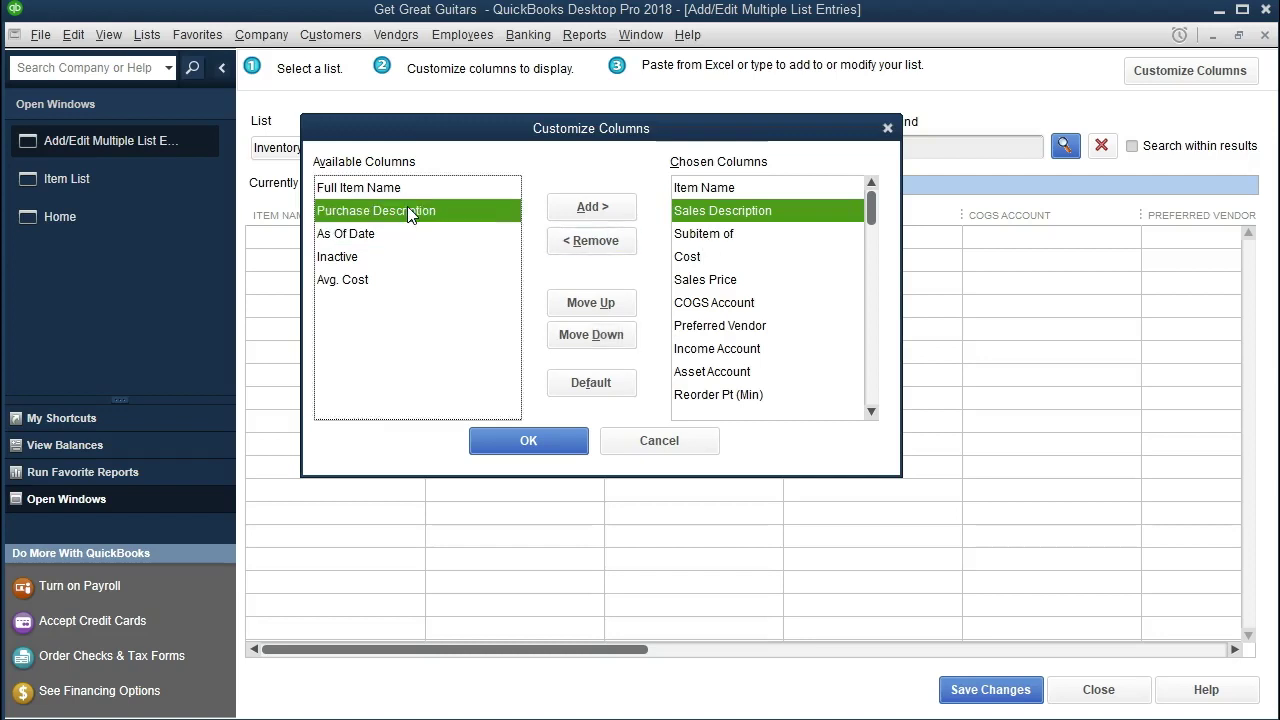
left_click(592, 207)
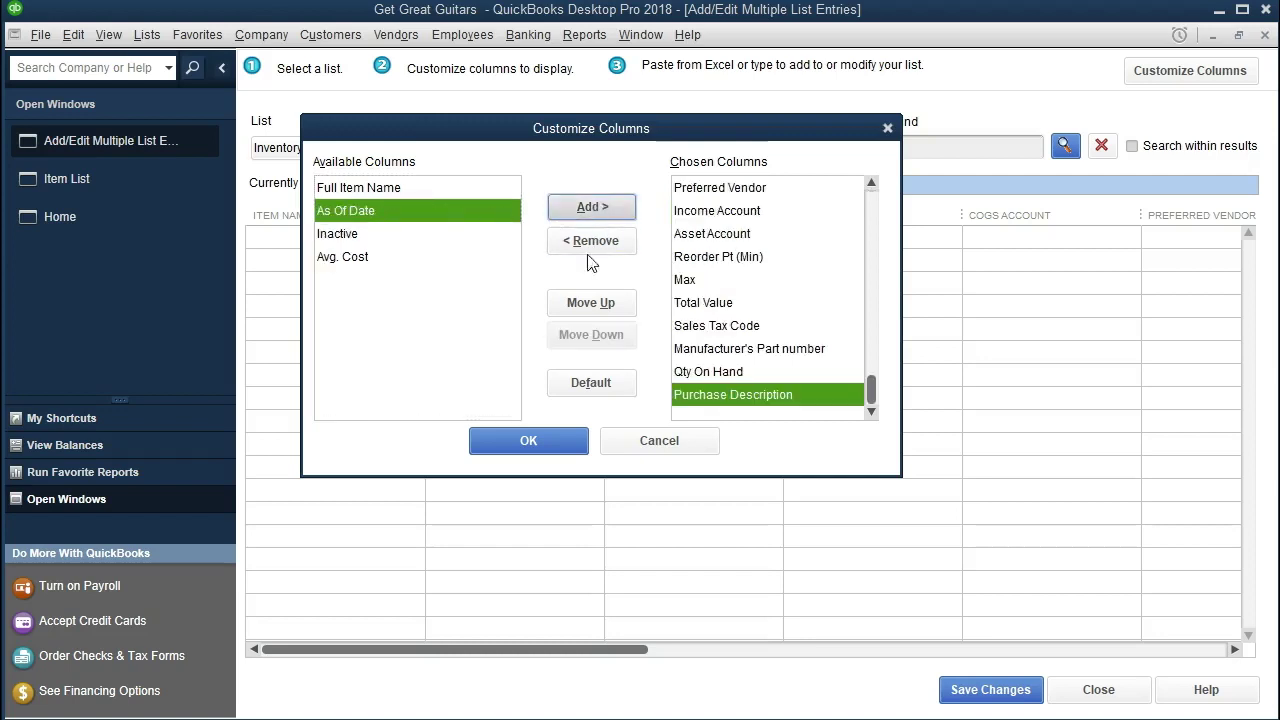
left_click(607, 302)
left_click(607, 302)
left_click(607, 302)
left_click(607, 302)
left_click(607, 302)
left_click(607, 302)
left_click(607, 302)
left_click(607, 302)
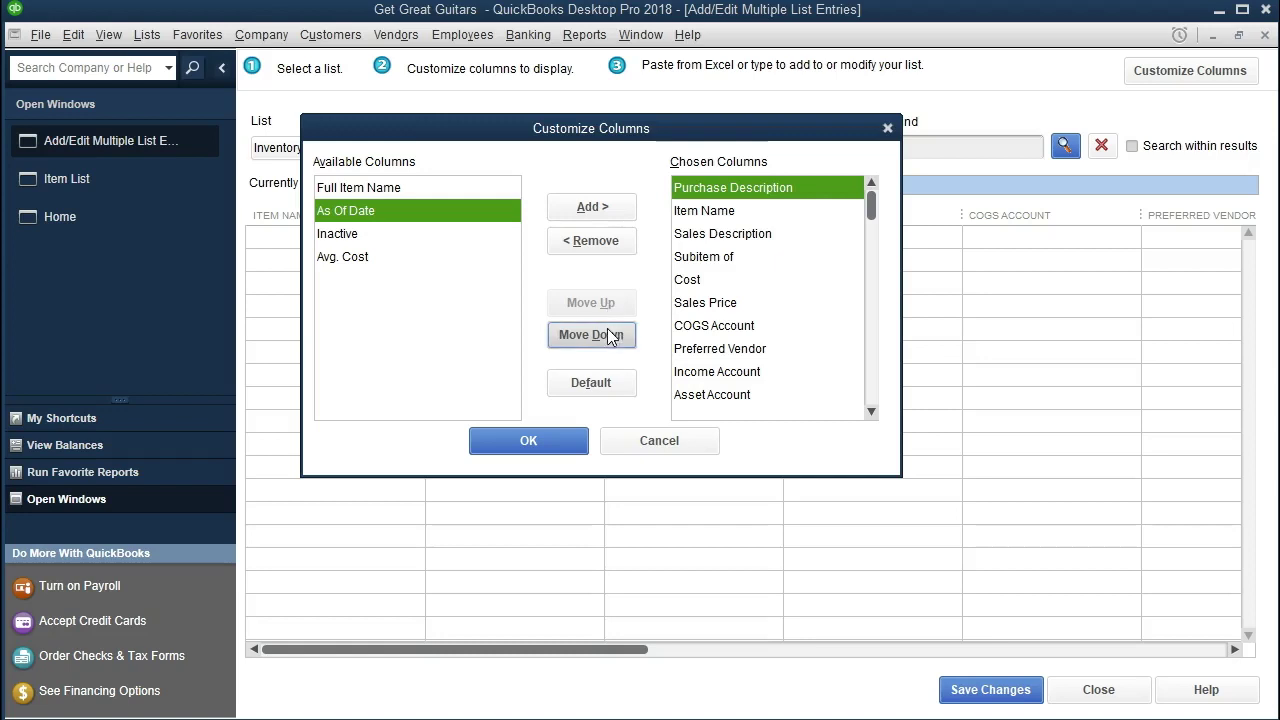
left_click(591, 335)
left_click(591, 335)
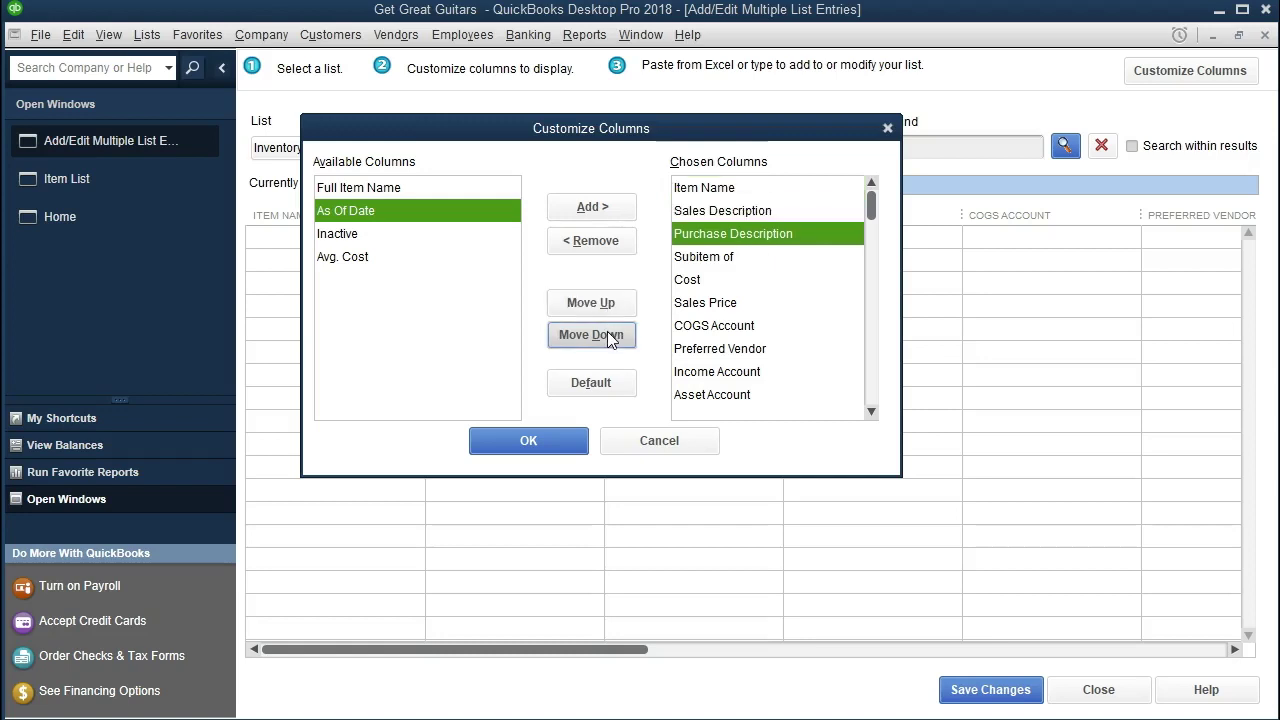
Step: Reorder the chosen columns so that Cost and Sales Price follow Purchase Description, ahead of Subitem of
left_click(700, 283)
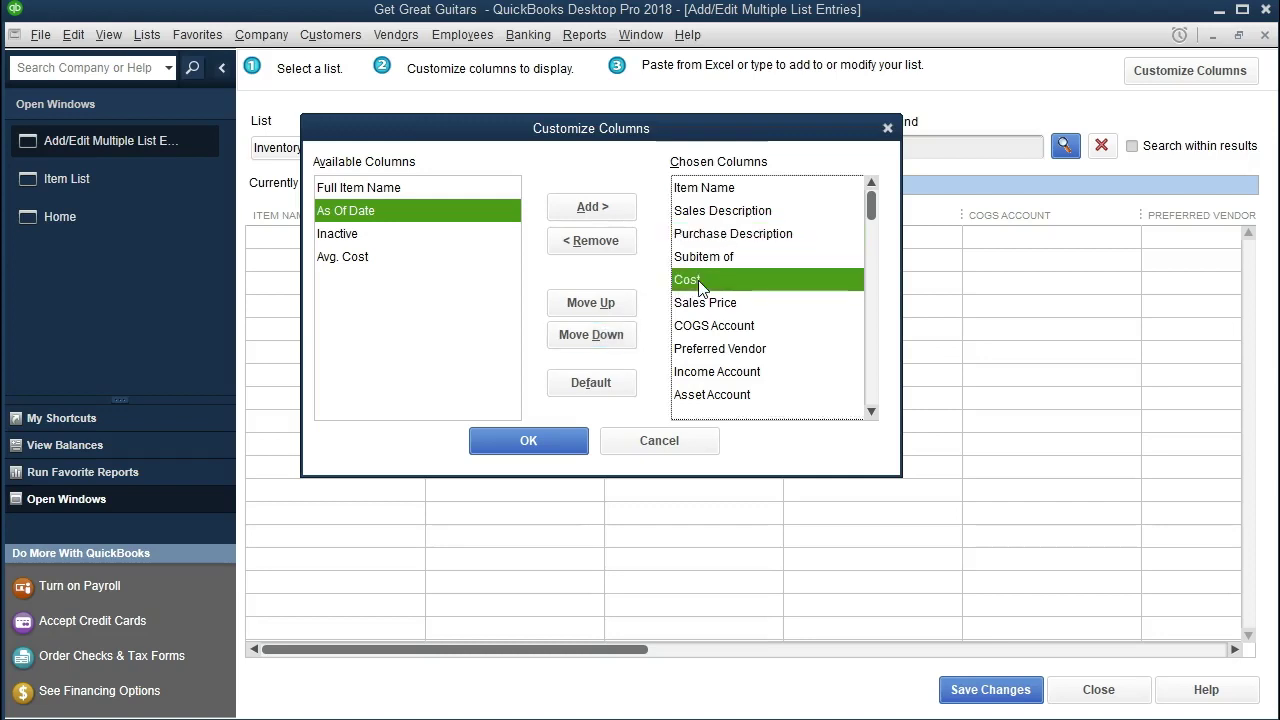
left_click(620, 307)
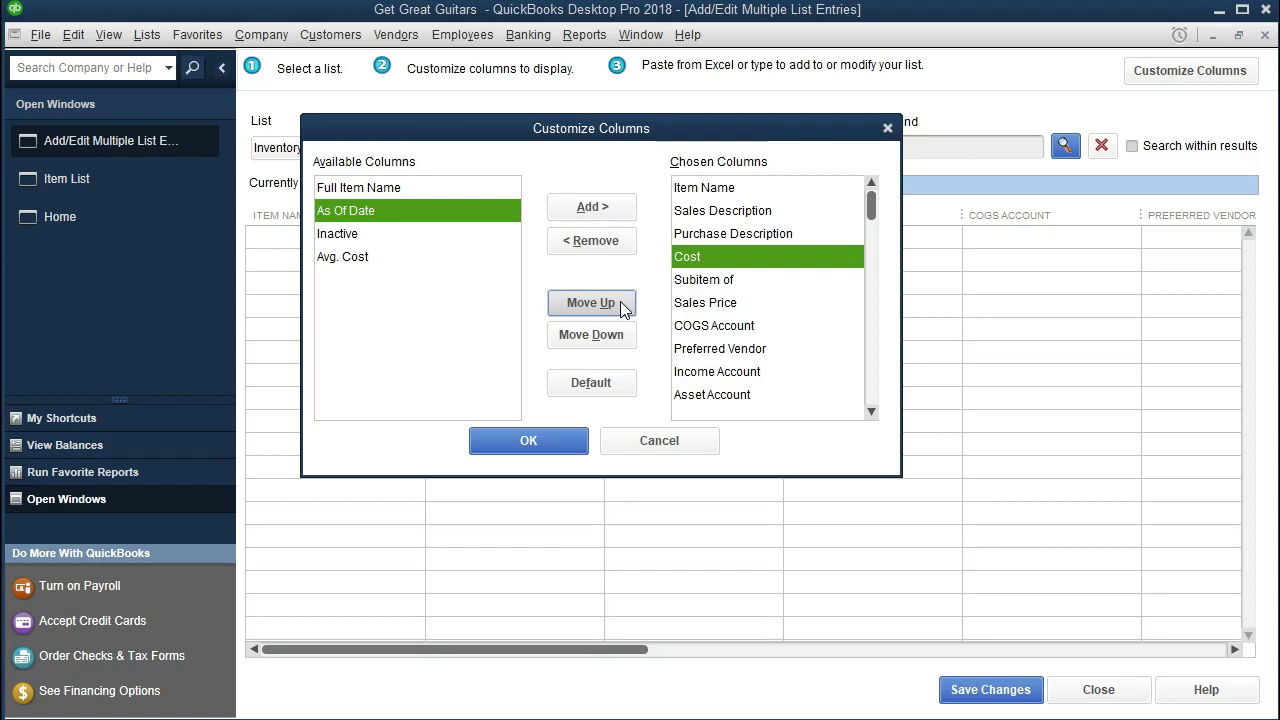
left_click(690, 306)
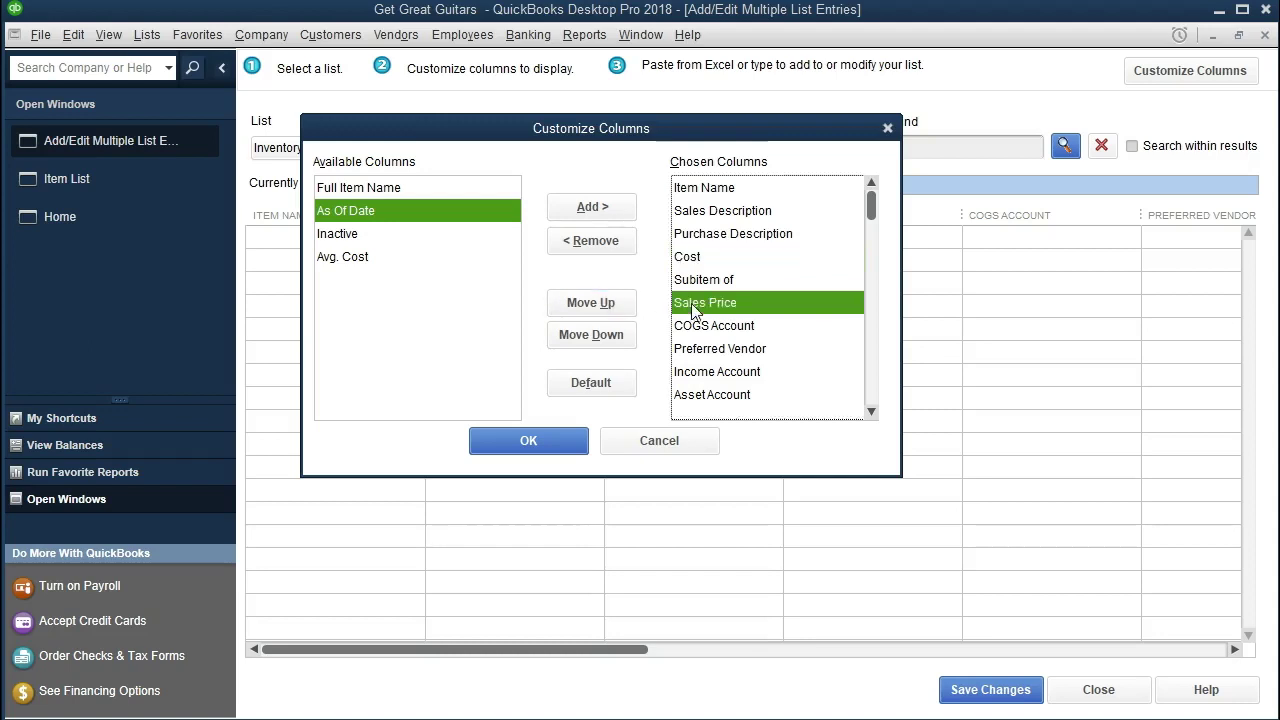
left_click(609, 304)
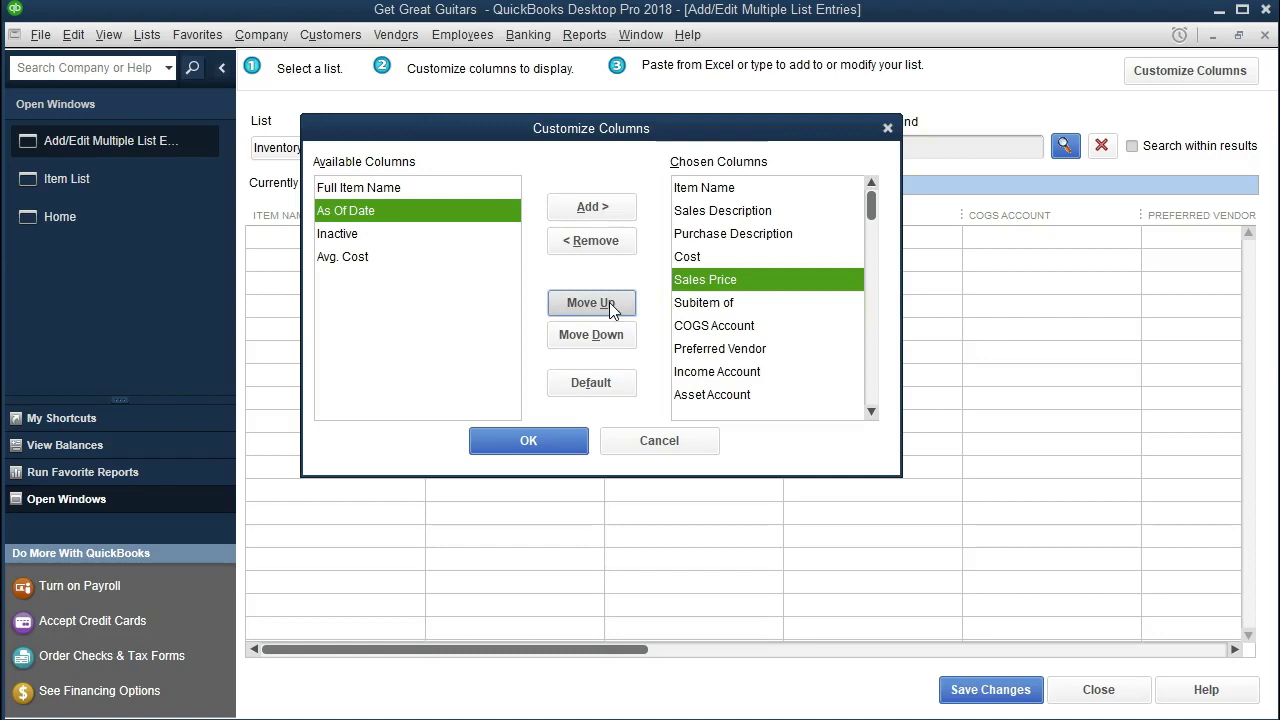
Step: Move COGS Account, Income Account and Asset Account, in that order, directly after Sales Price in the chosen columns
left_click(692, 328)
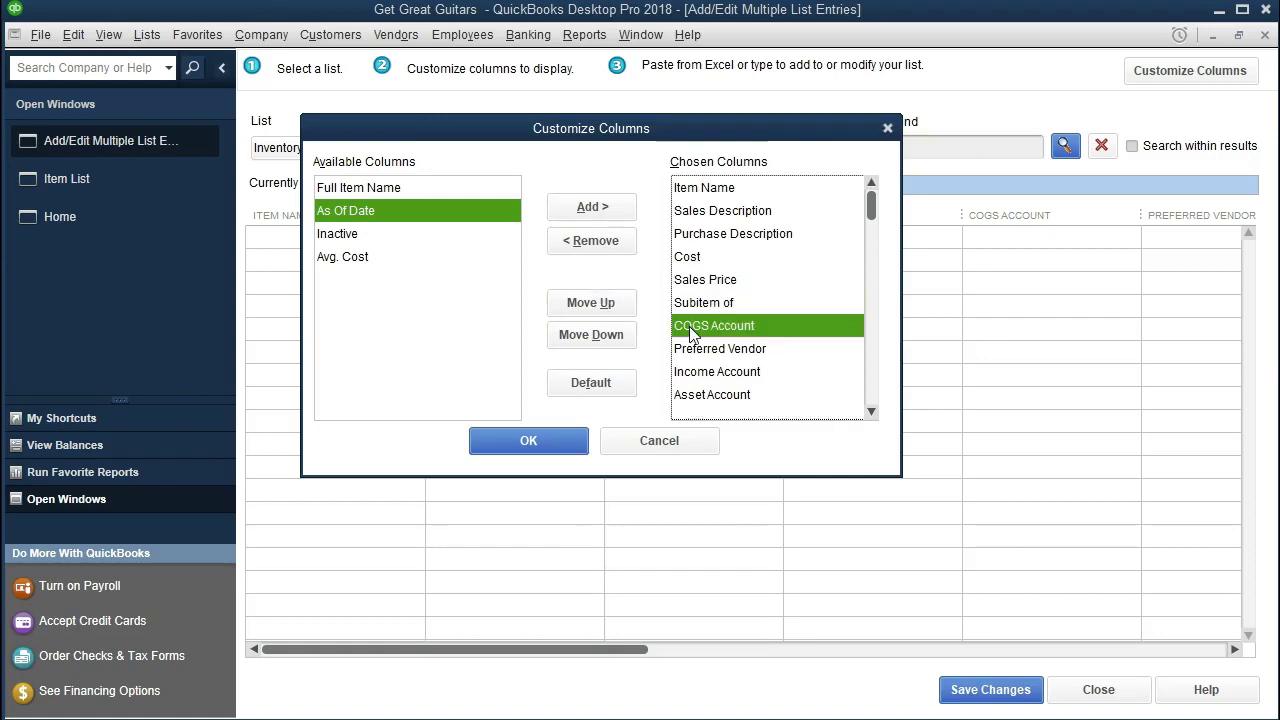
left_click(612, 304)
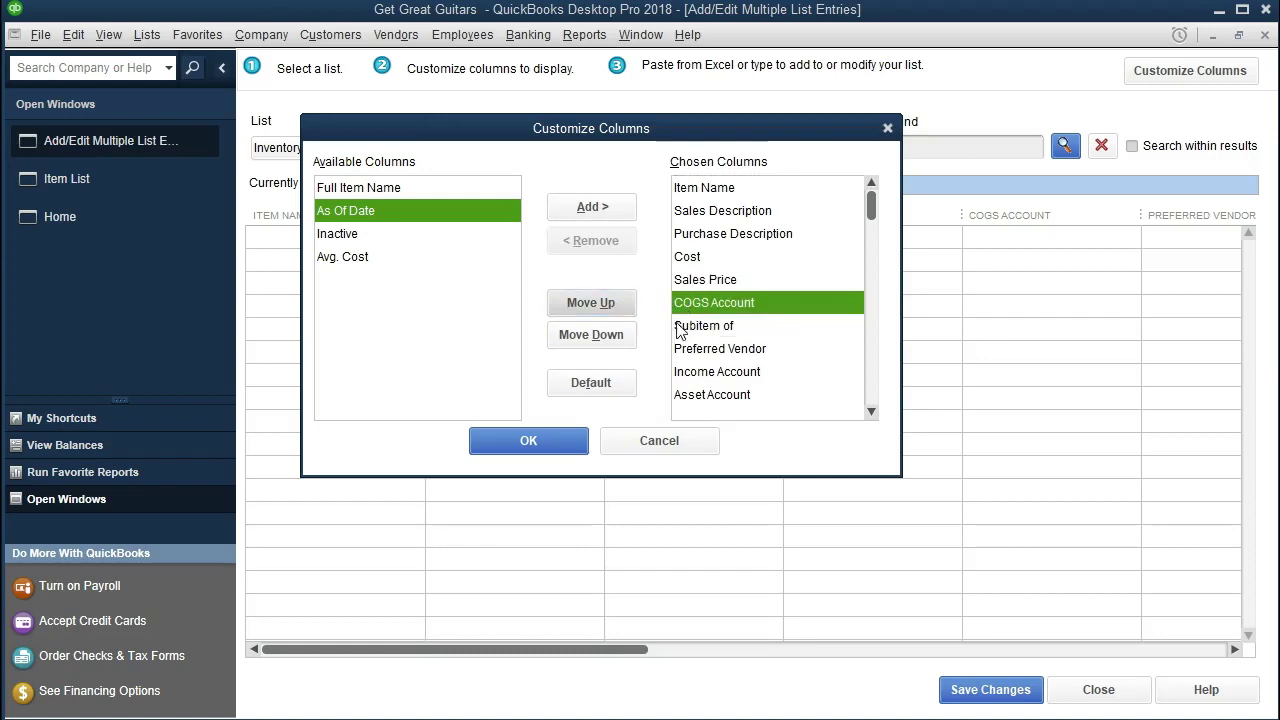
left_click(700, 372)
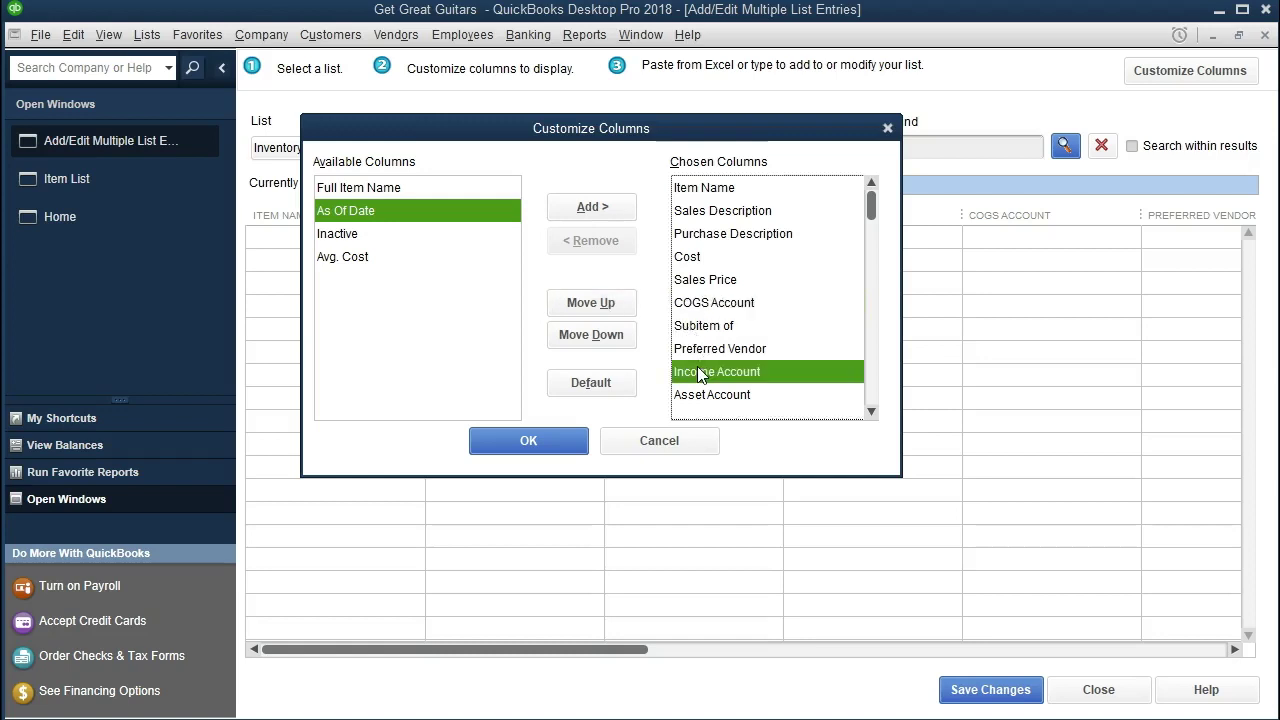
left_click(604, 299)
left_click(604, 299)
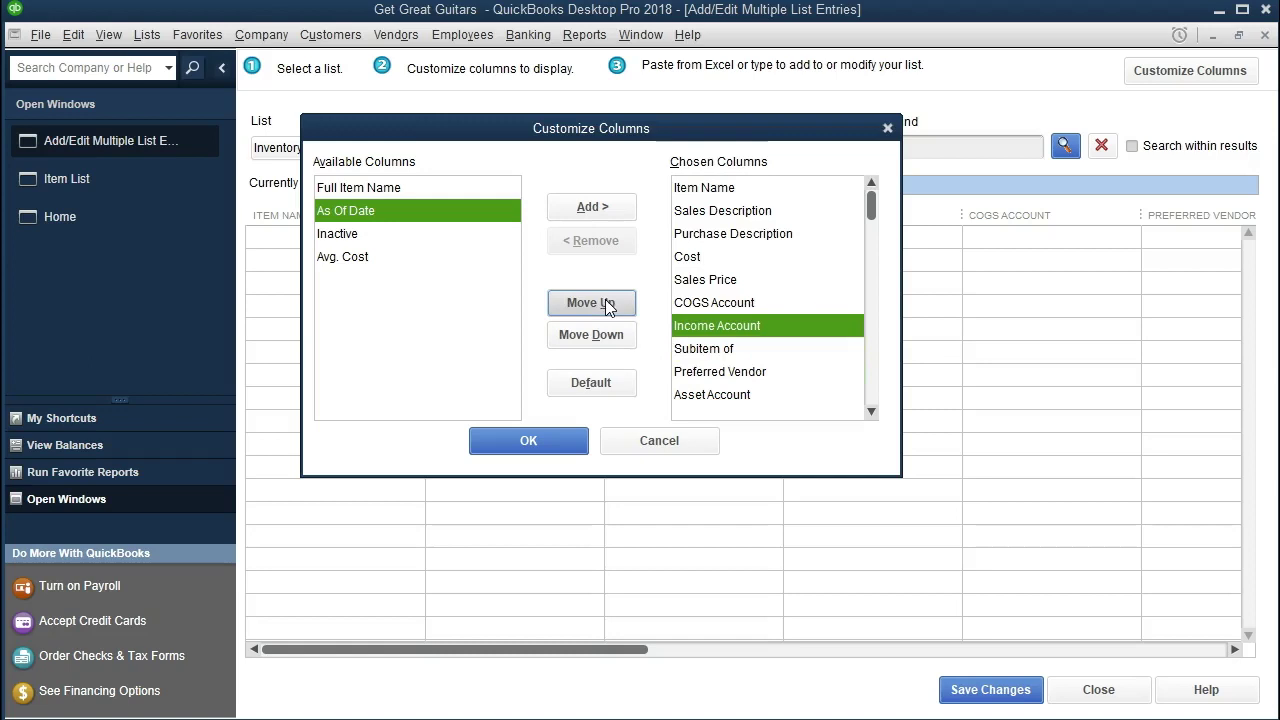
left_click(703, 397)
left_click(607, 312)
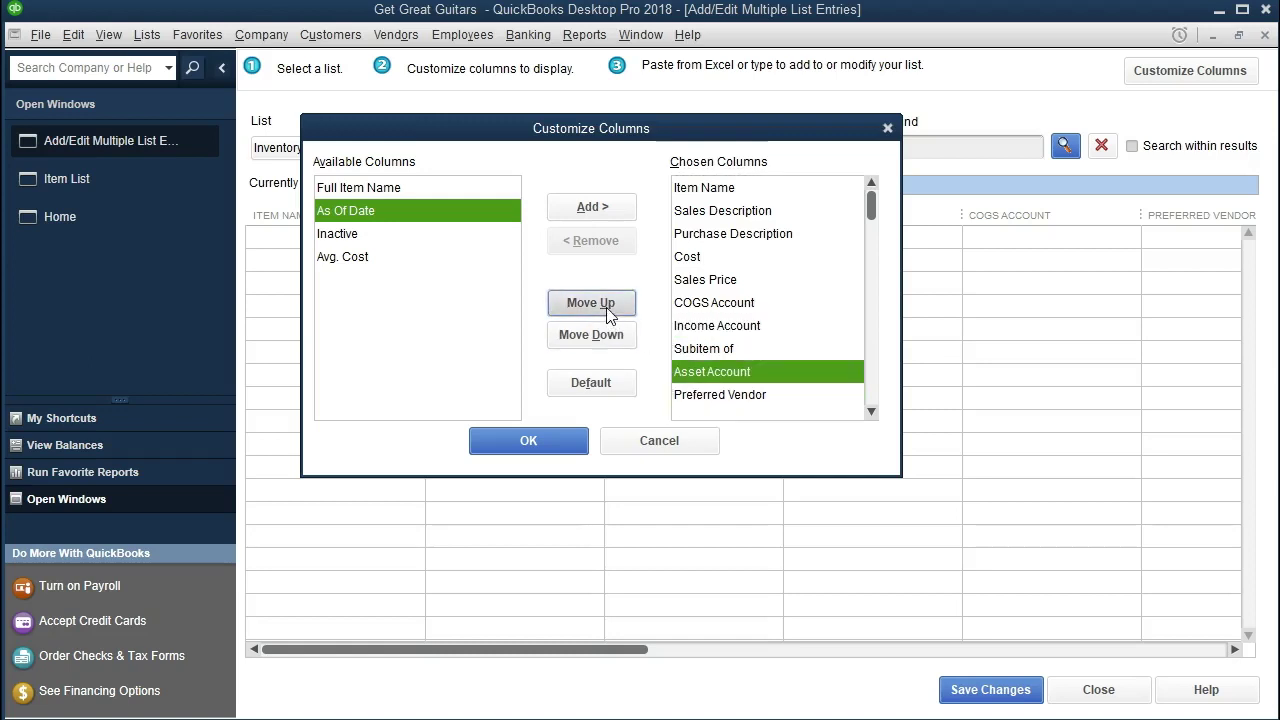
left_click(607, 312)
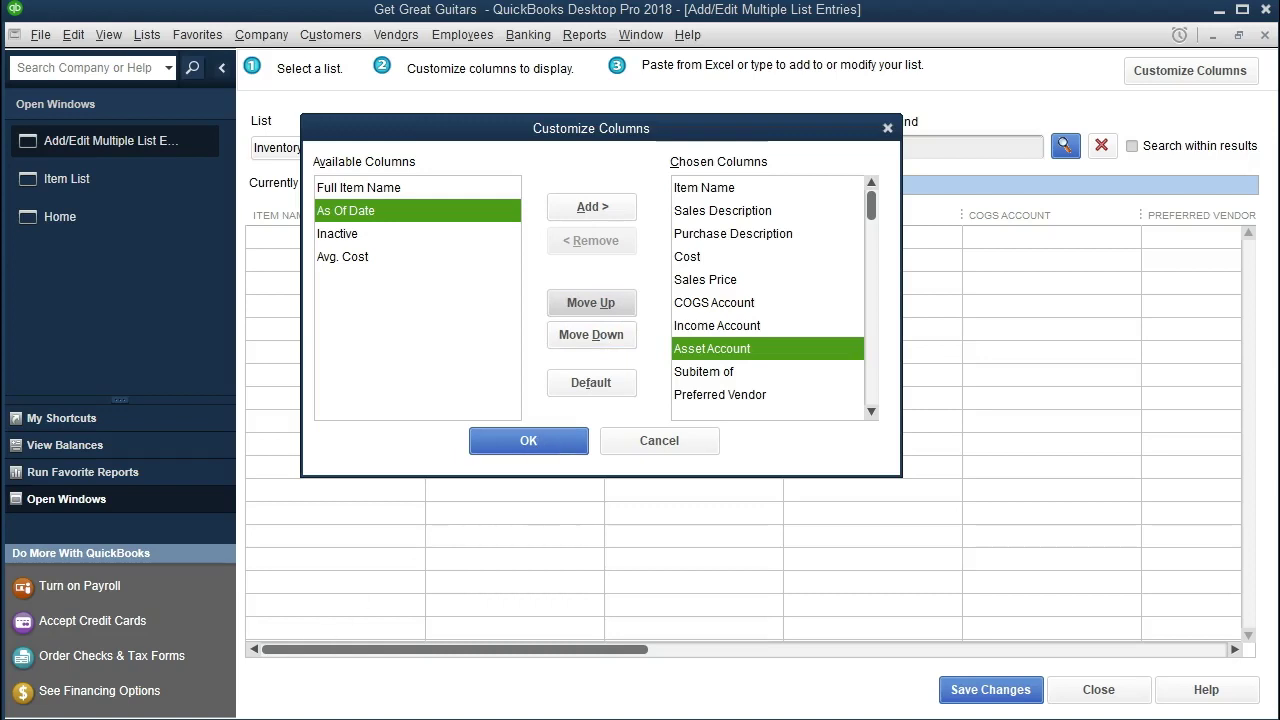
Step: Move Sales Tax Code up the chosen columns so that it directly follows Asset Account
scroll(826, 372, "down", 1)
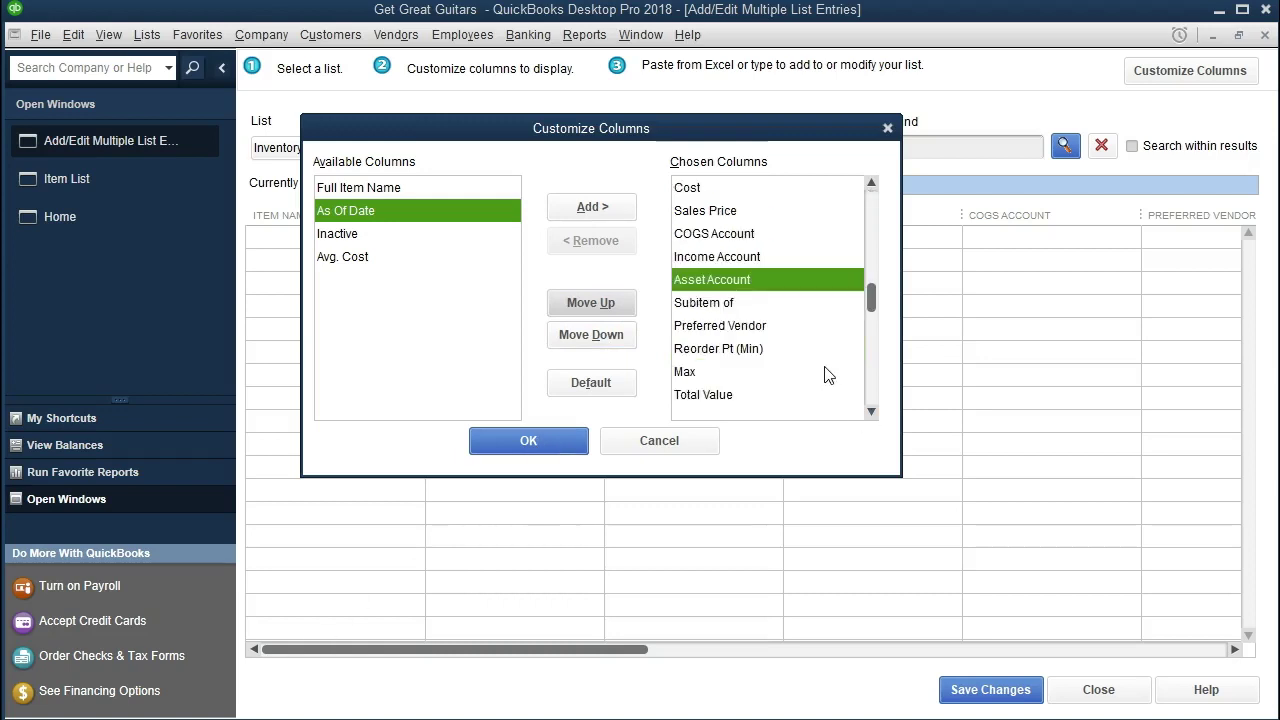
scroll(826, 372, "down", 1)
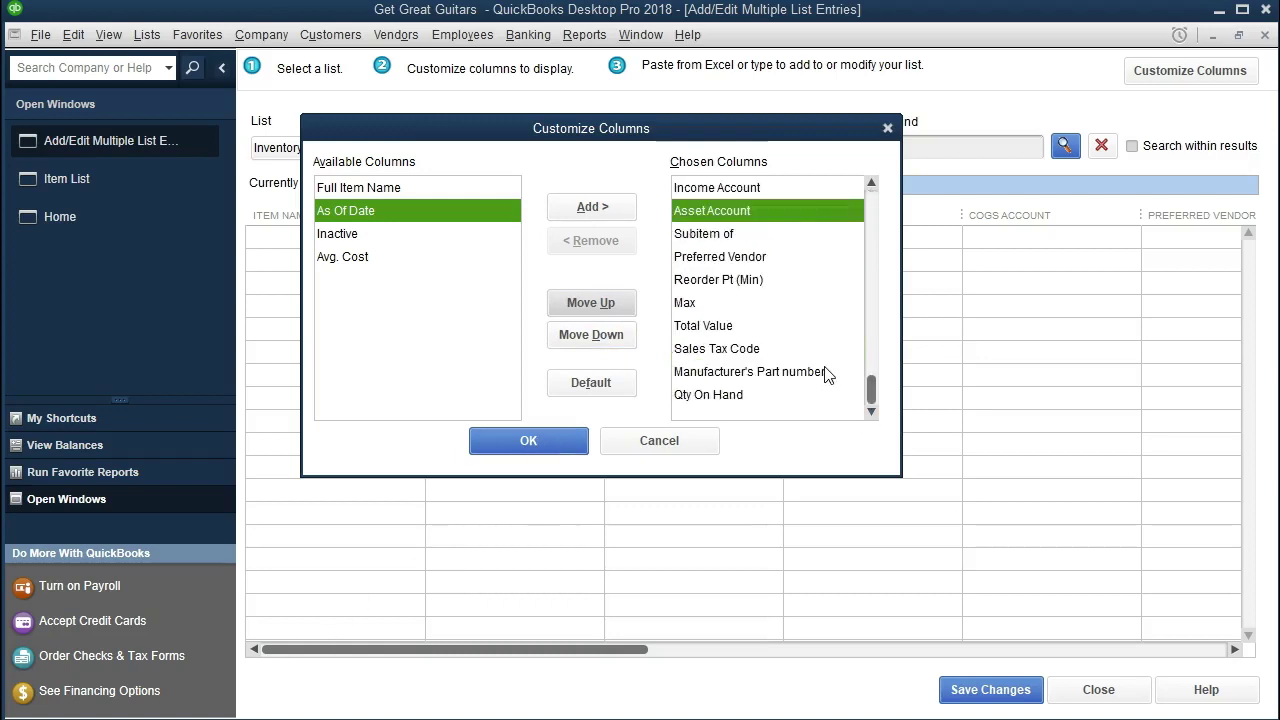
left_click(750, 356)
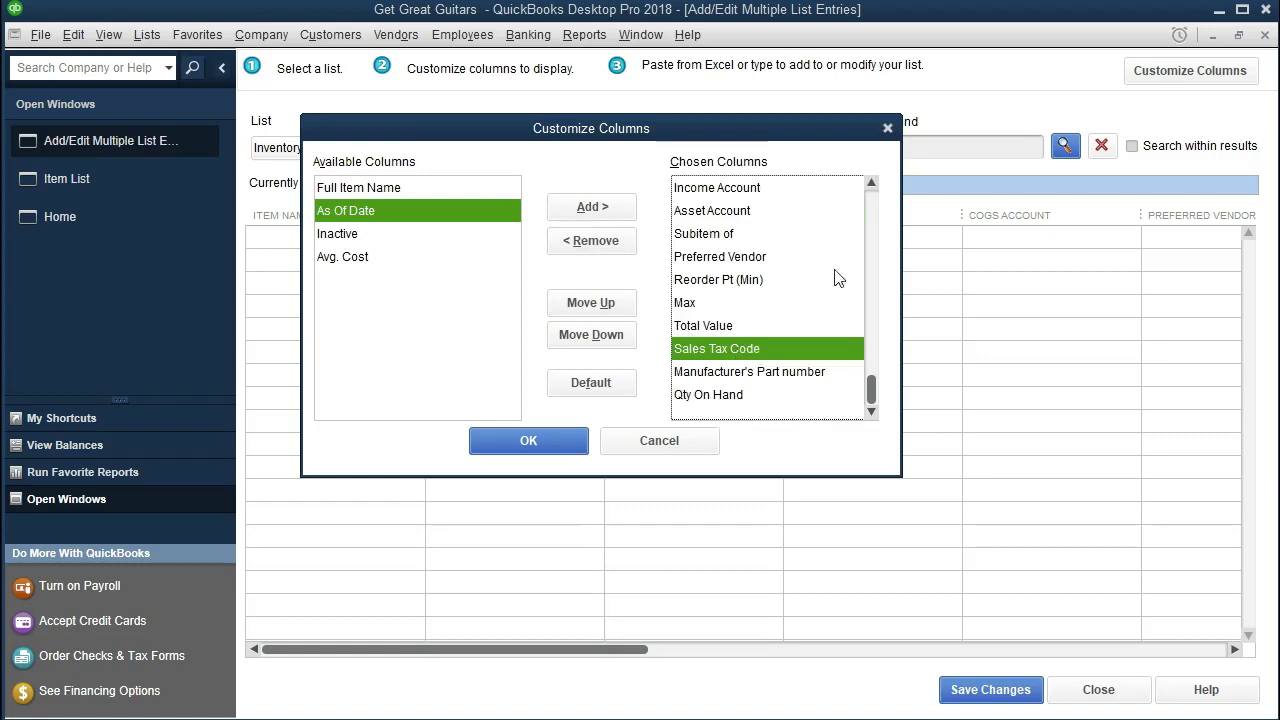
left_click(612, 308)
left_click(612, 308)
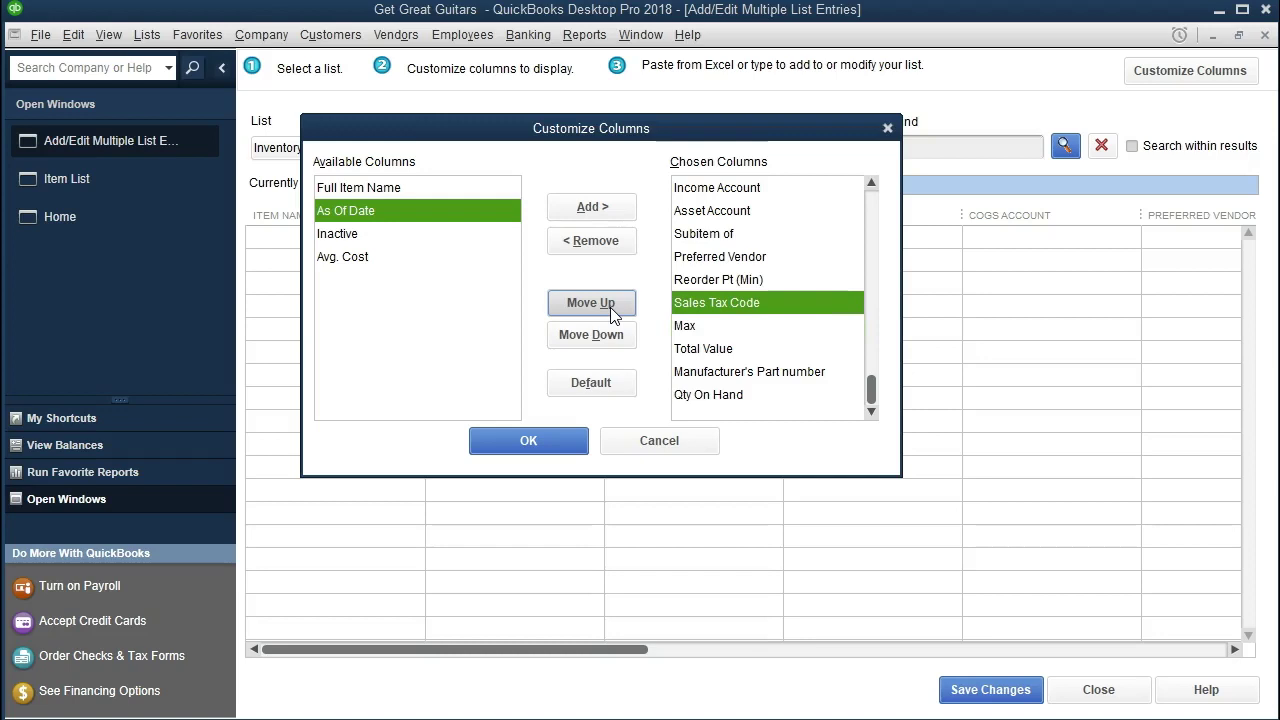
left_click(612, 308)
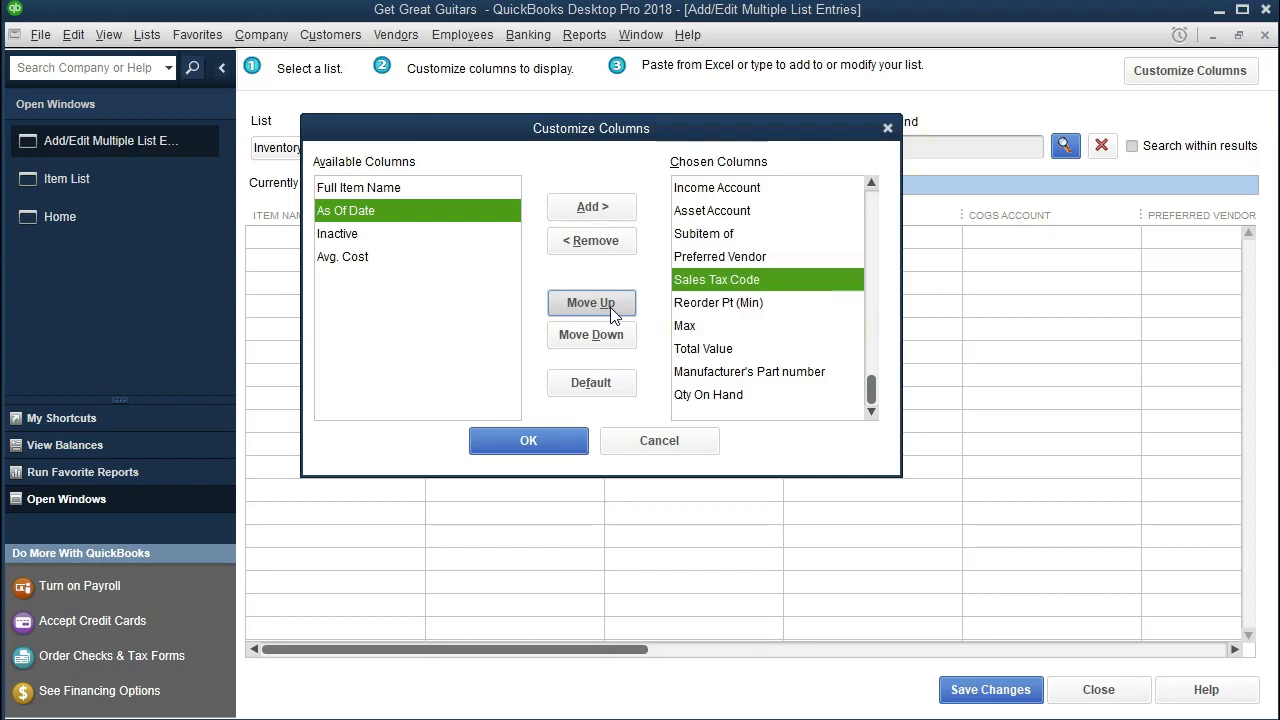
left_click(612, 308)
left_click(612, 308)
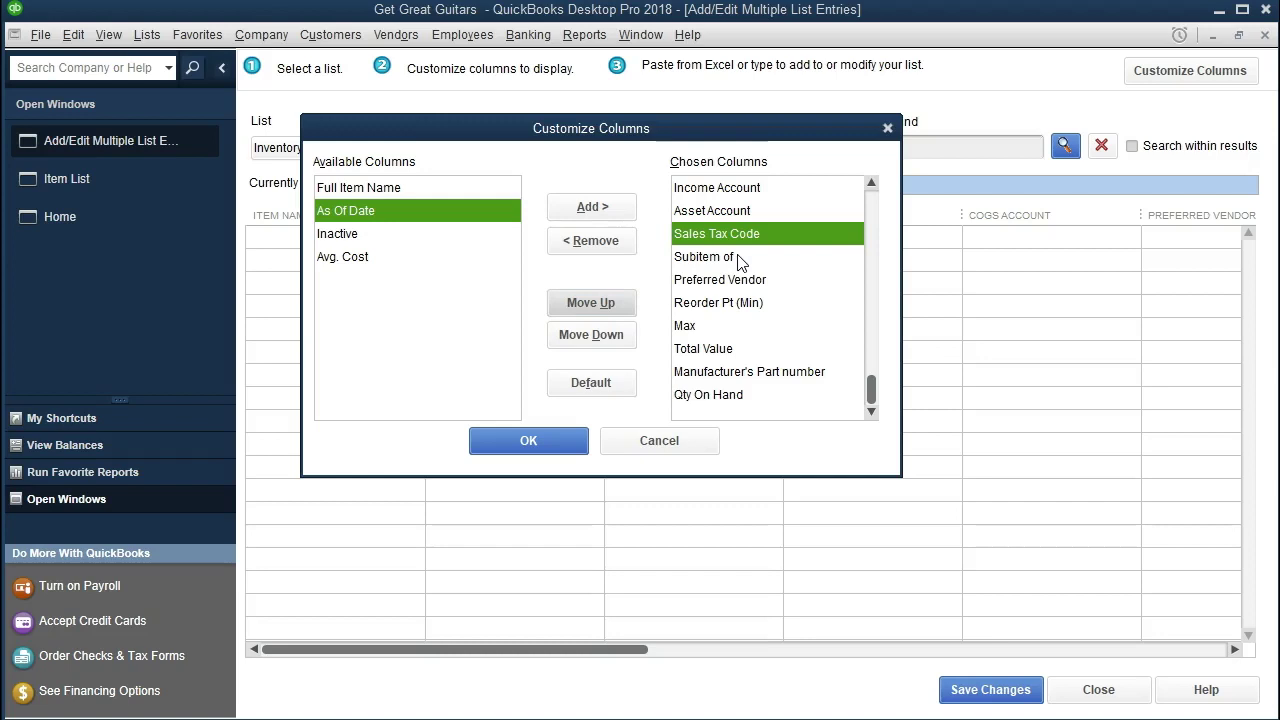
Step: Move Qty On Hand up the chosen columns so that it directly follows Sales Tax Code
left_click(712, 396)
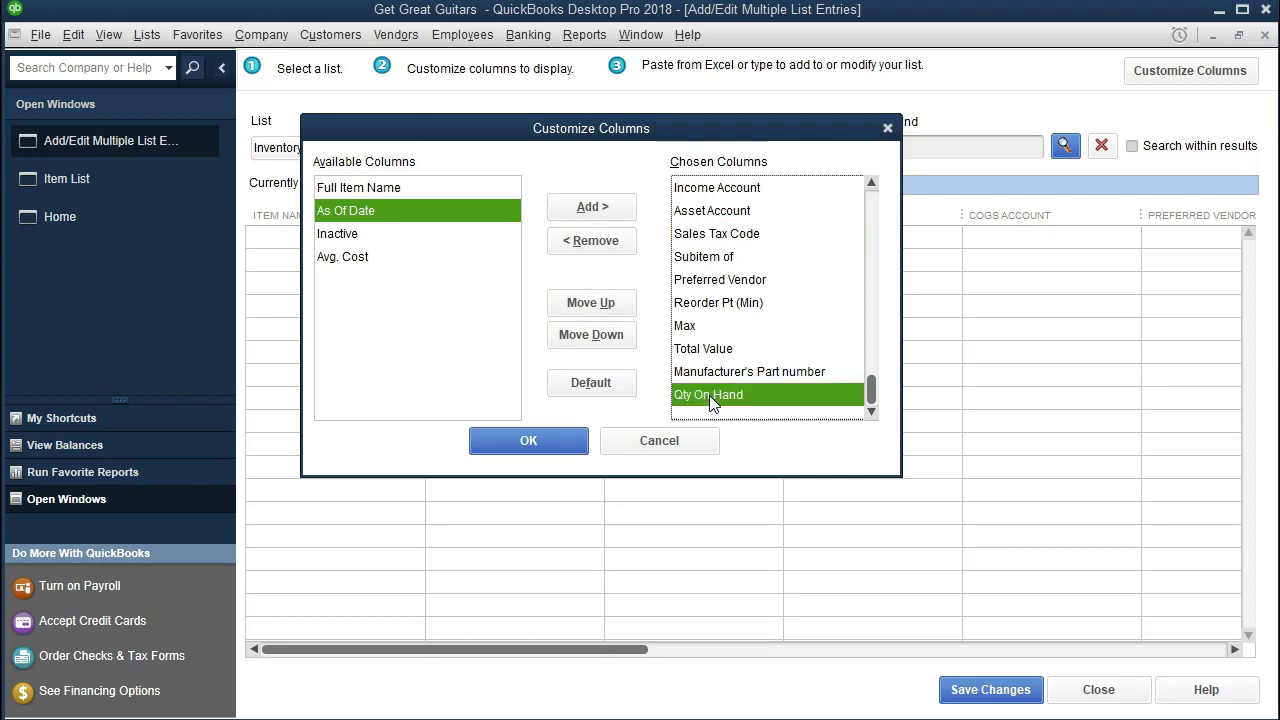
left_click(617, 306)
left_click(617, 306)
left_click(617, 306)
left_click(617, 306)
left_click(617, 306)
left_click(617, 306)
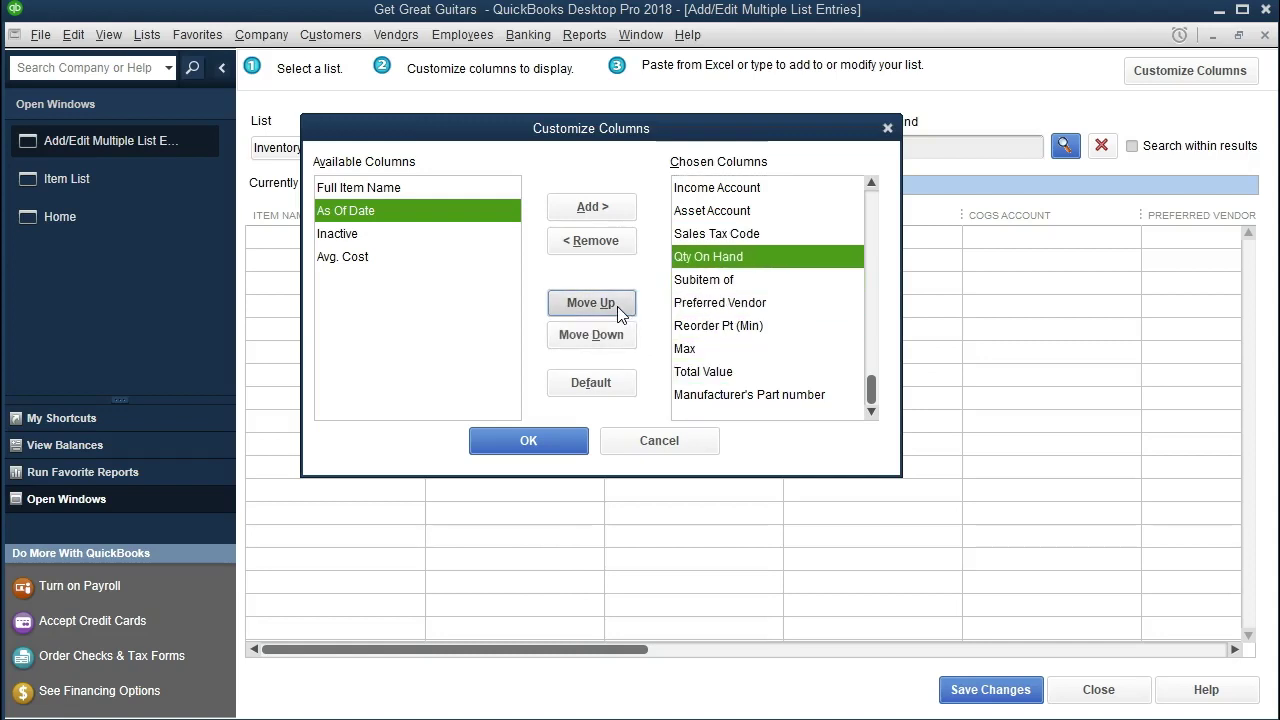
Step: Remove Manufacturer's Part number, Total Value, Max, Reorder Pt (Min), Preferred Vendor and Subitem of from the chosen columns
left_click(705, 396)
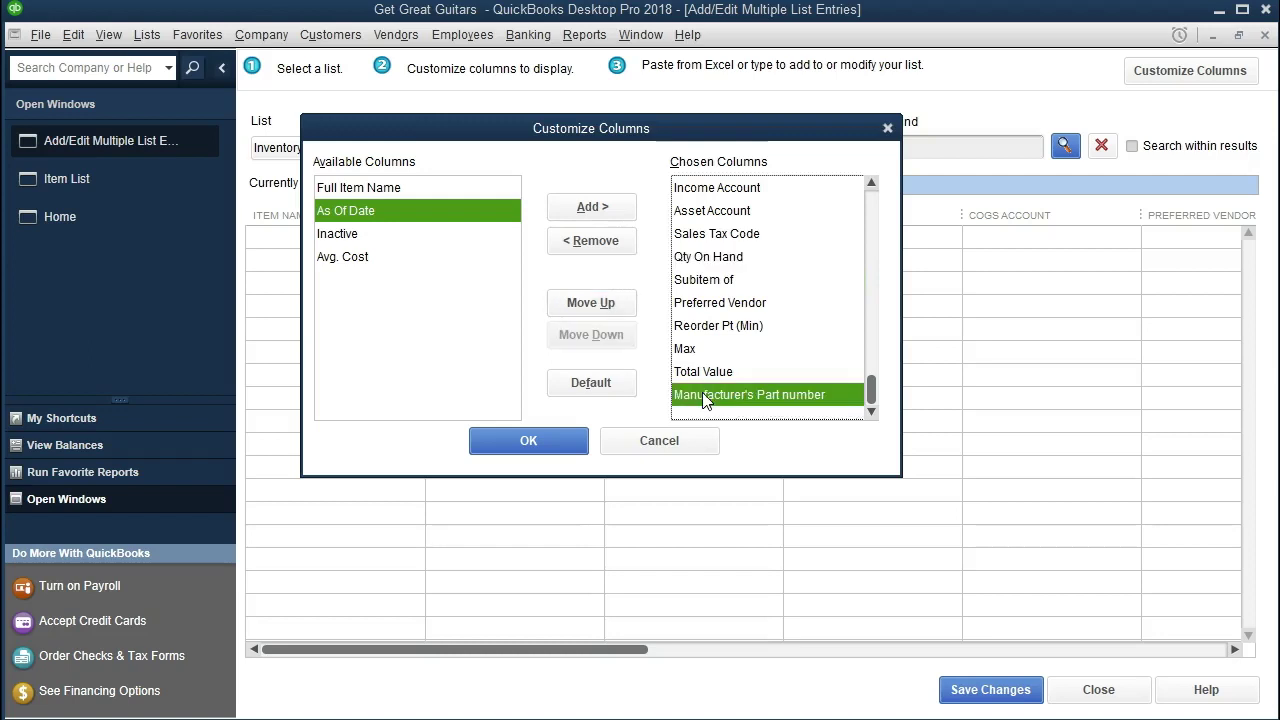
left_click(589, 246)
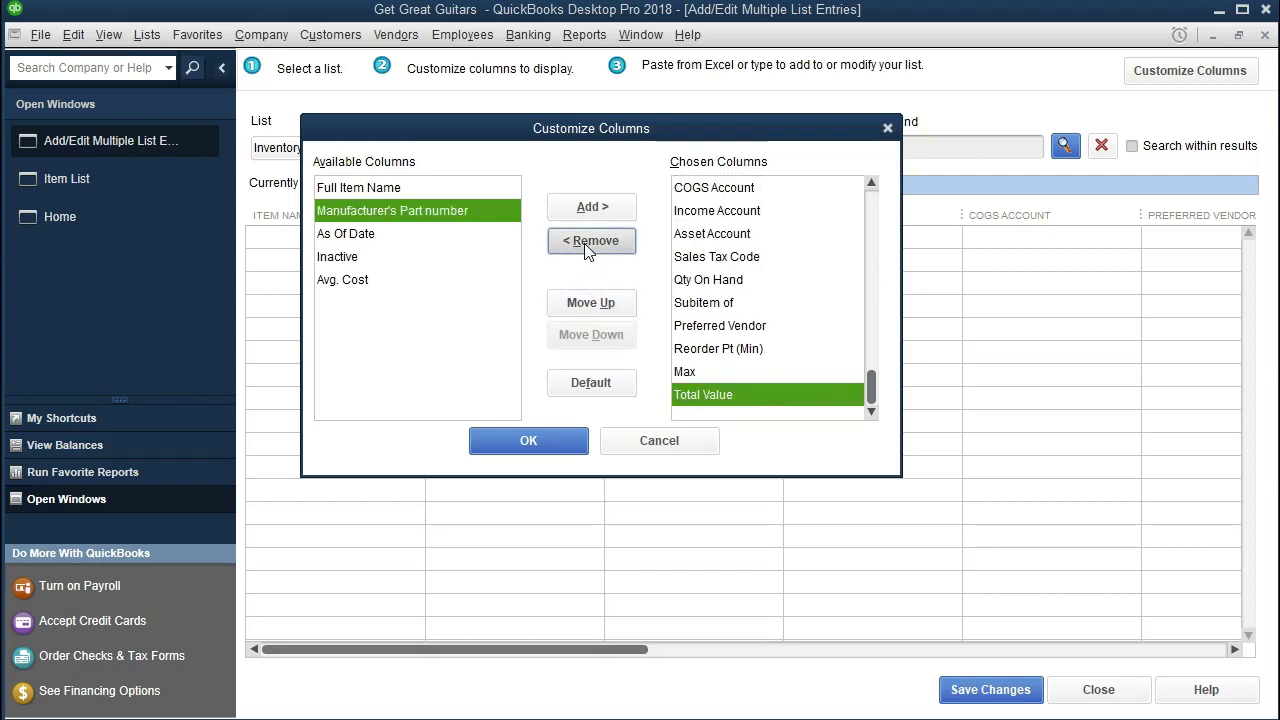
left_click(587, 251)
left_click(587, 251)
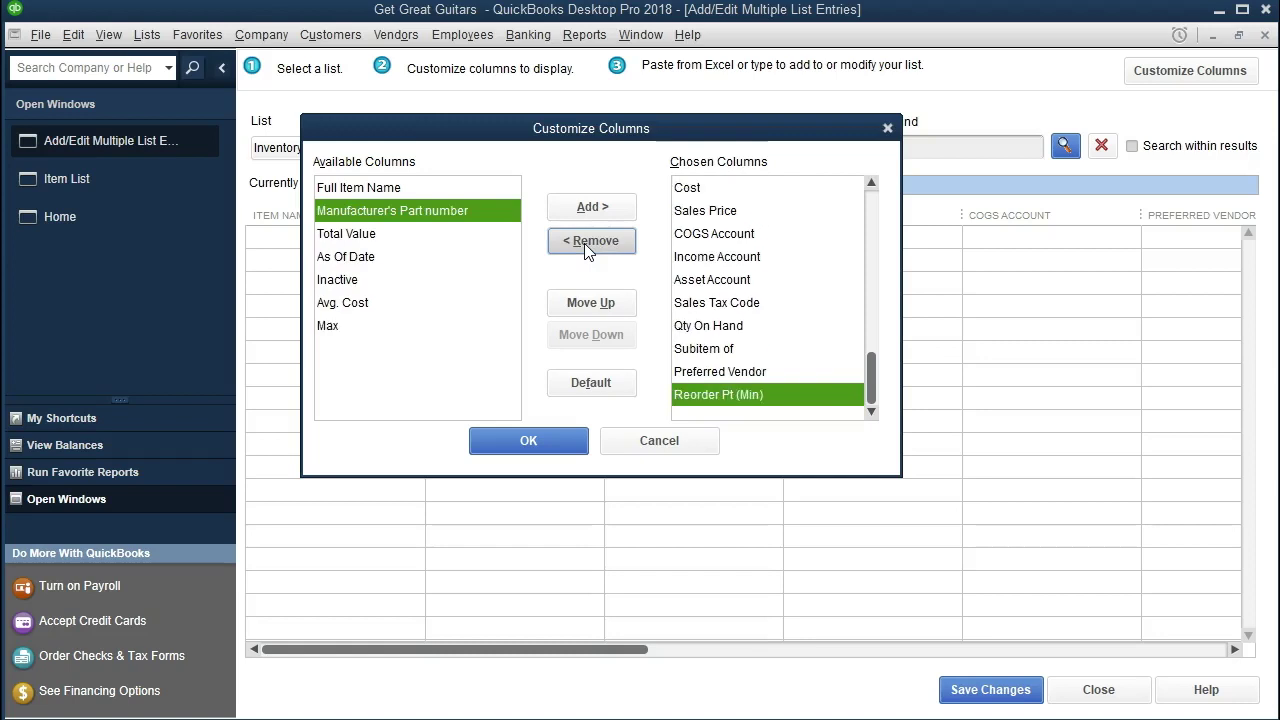
left_click(584, 243)
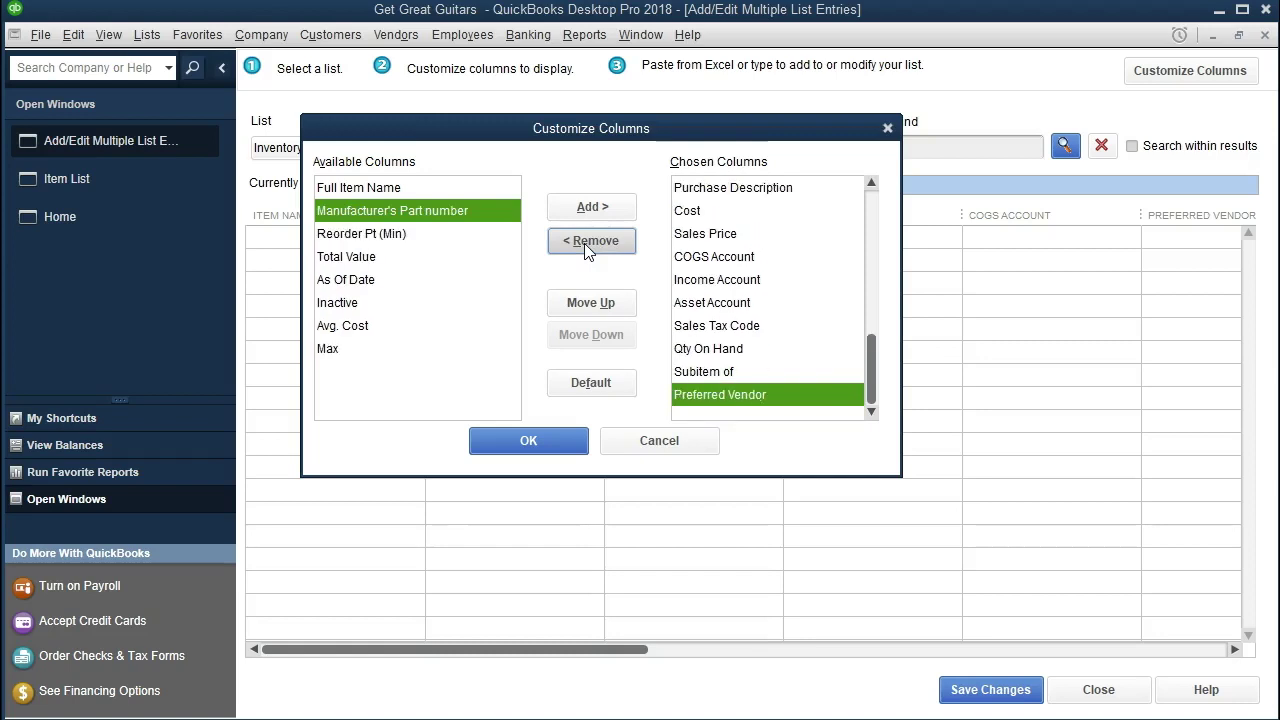
left_click(584, 243)
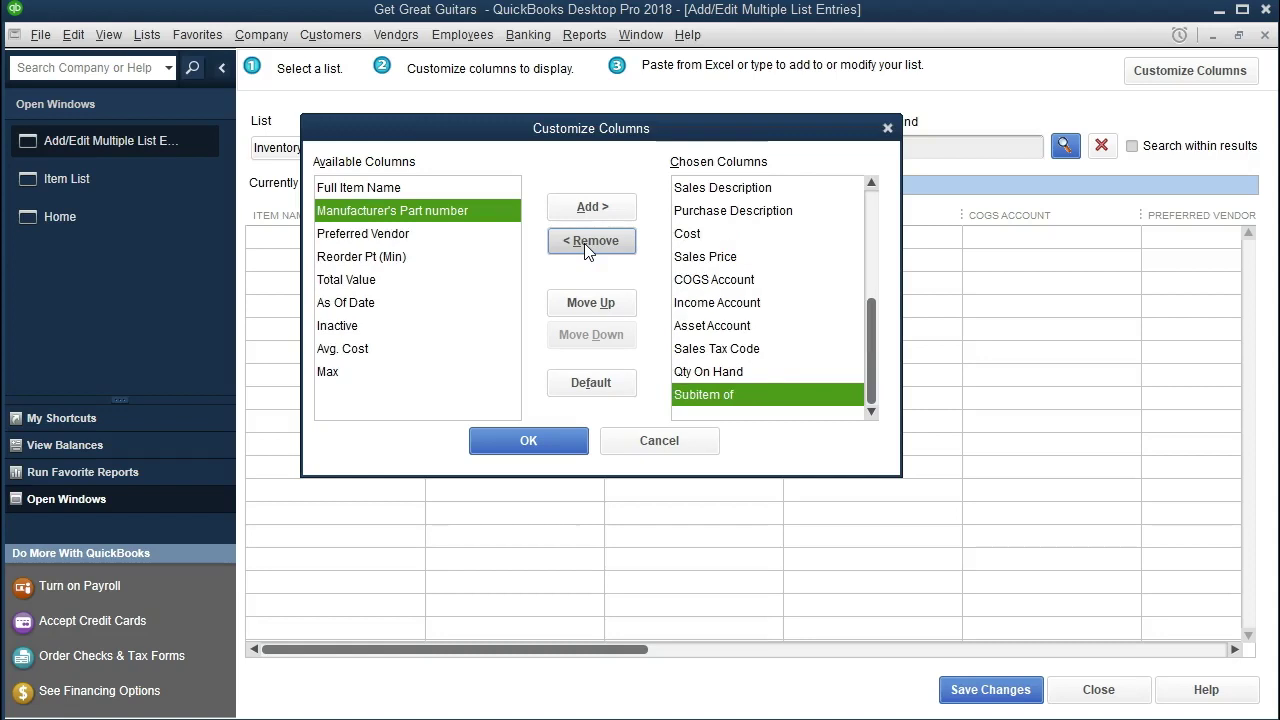
left_click(584, 243)
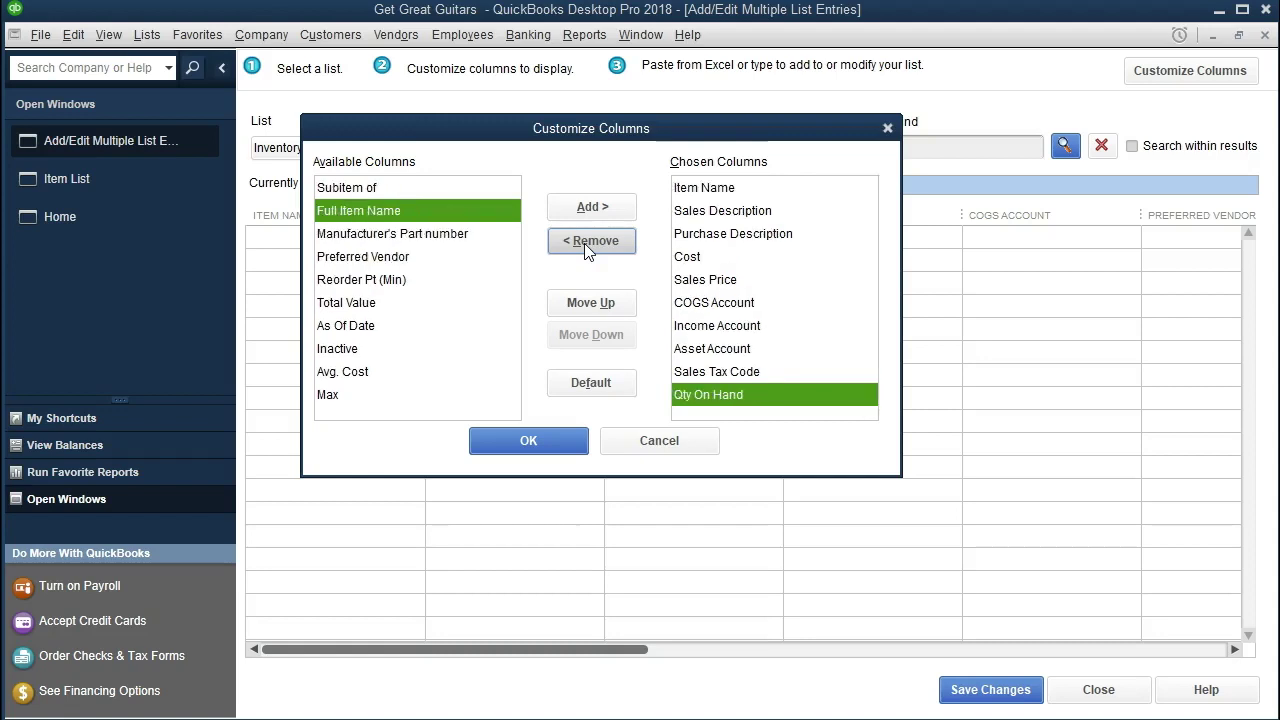
Step: Review the order of the chosen columns one by one, from Item Name through Qty On Hand
left_click(735, 196)
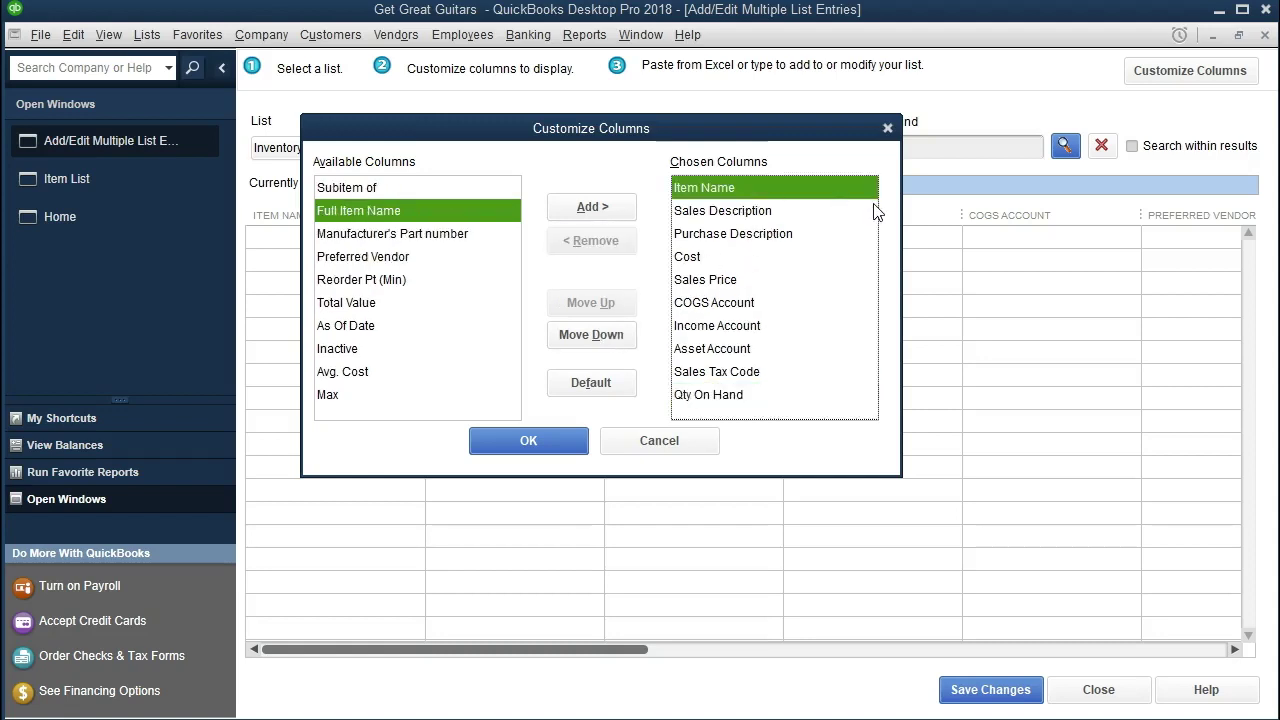
left_click(875, 210)
key("Down")
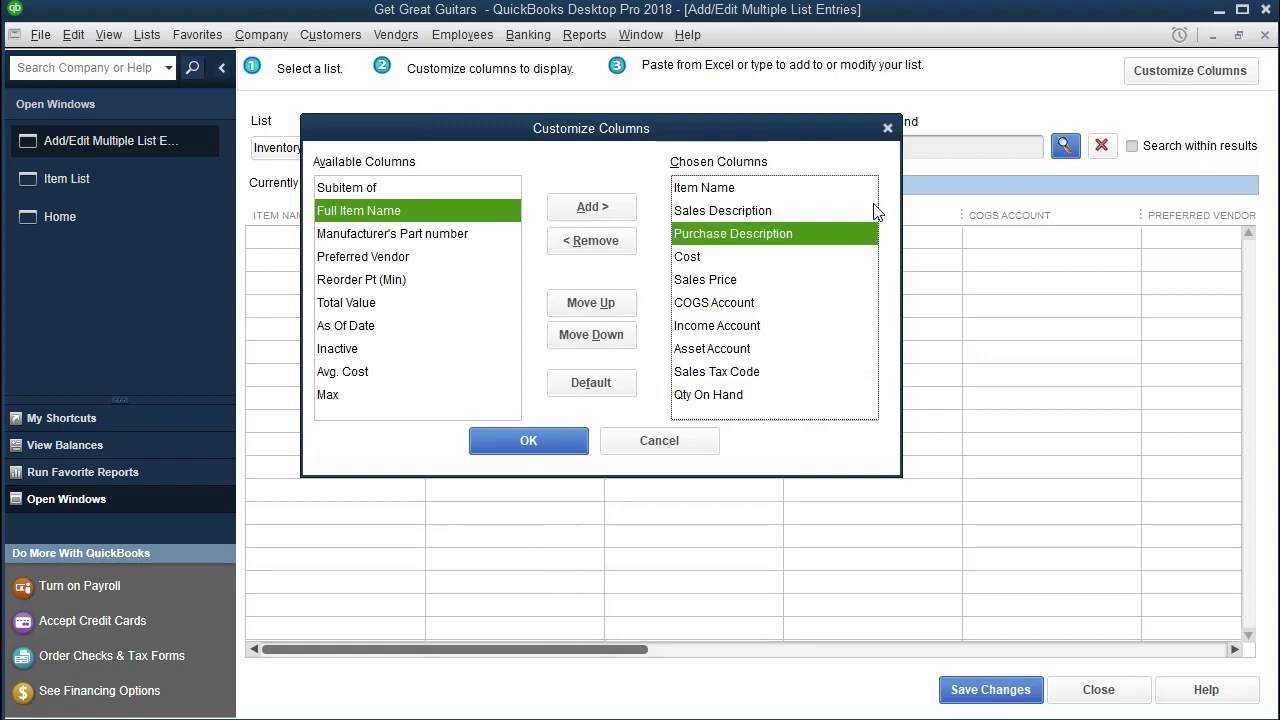
key("Down")
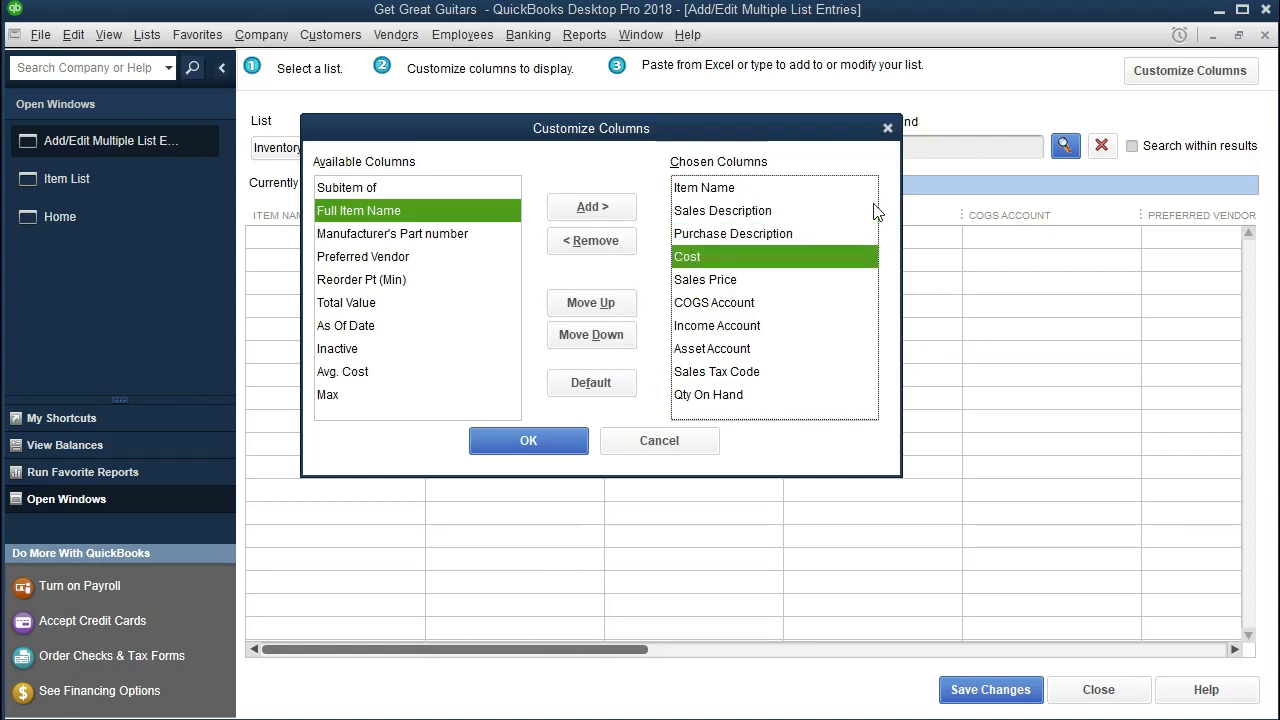
key("Down")
key("Down")
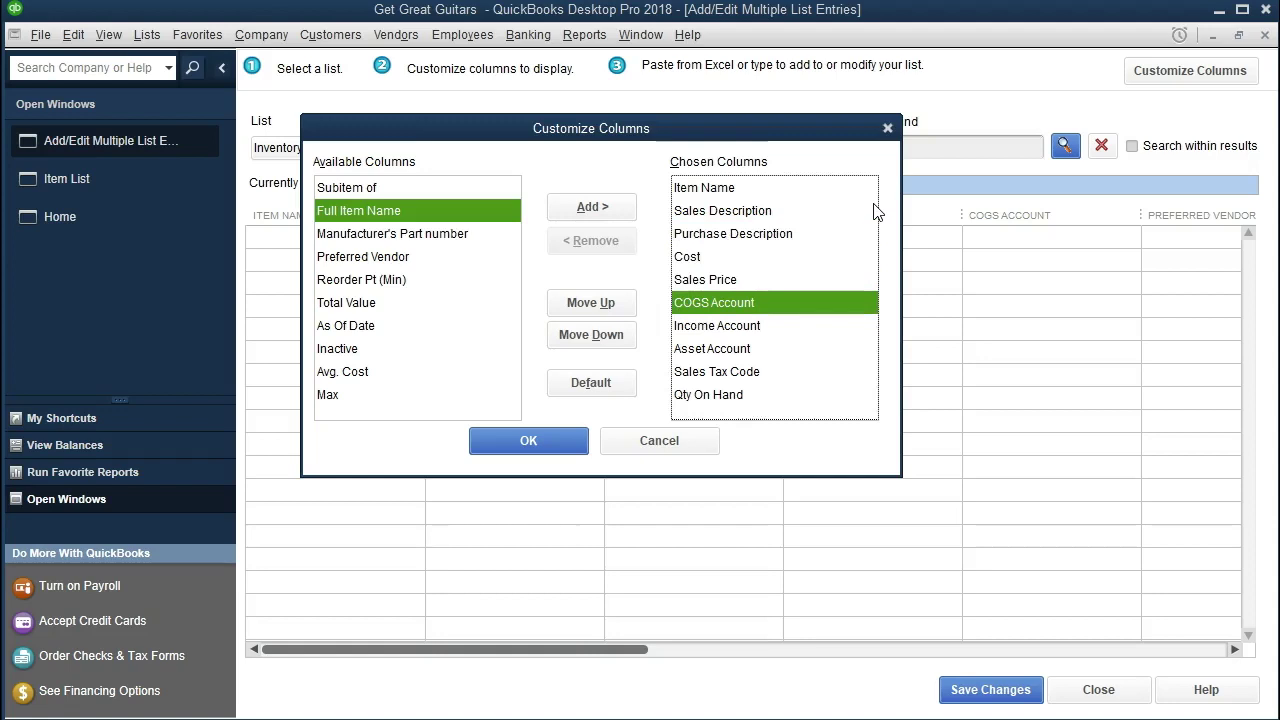
key("Down")
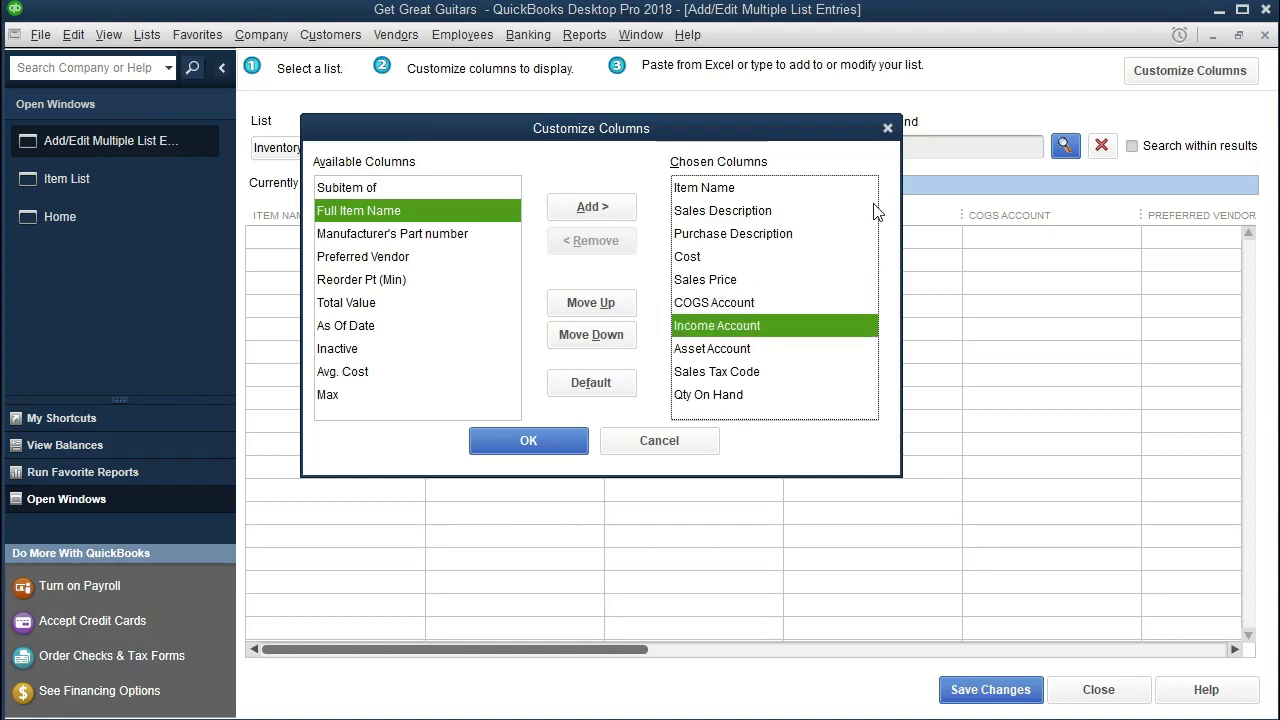
key("Down")
key("Down")
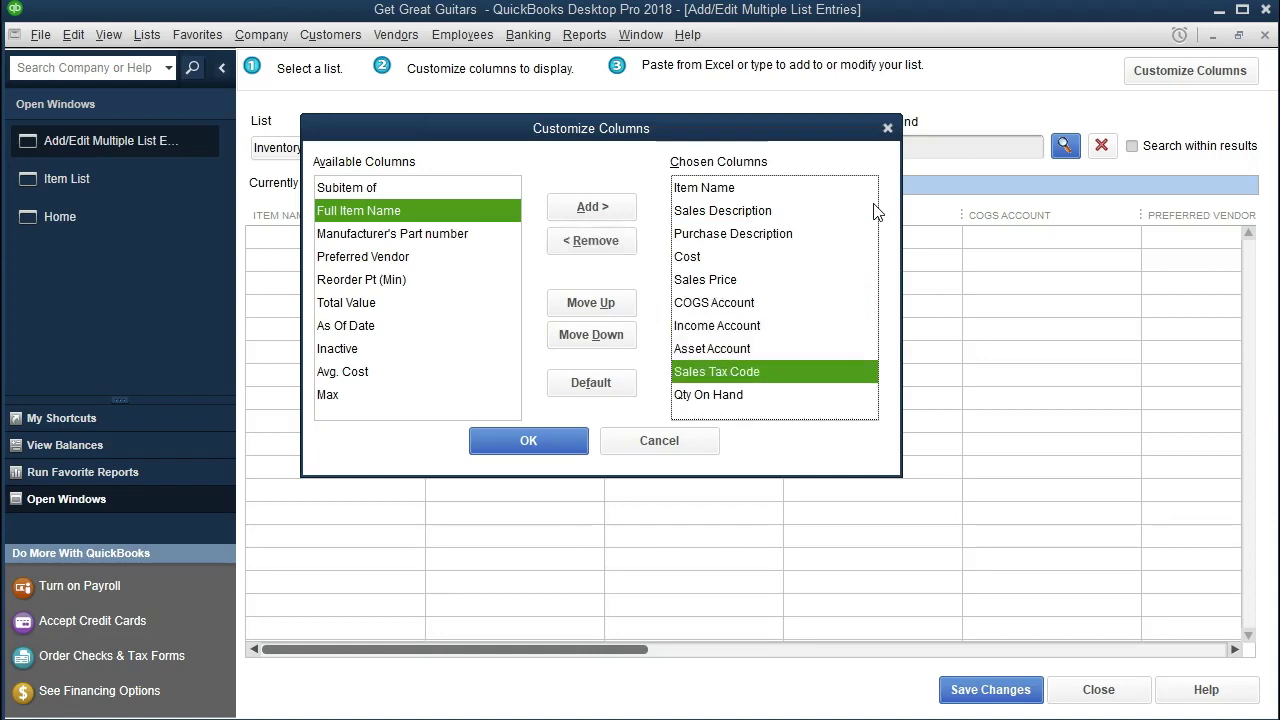
key("Down")
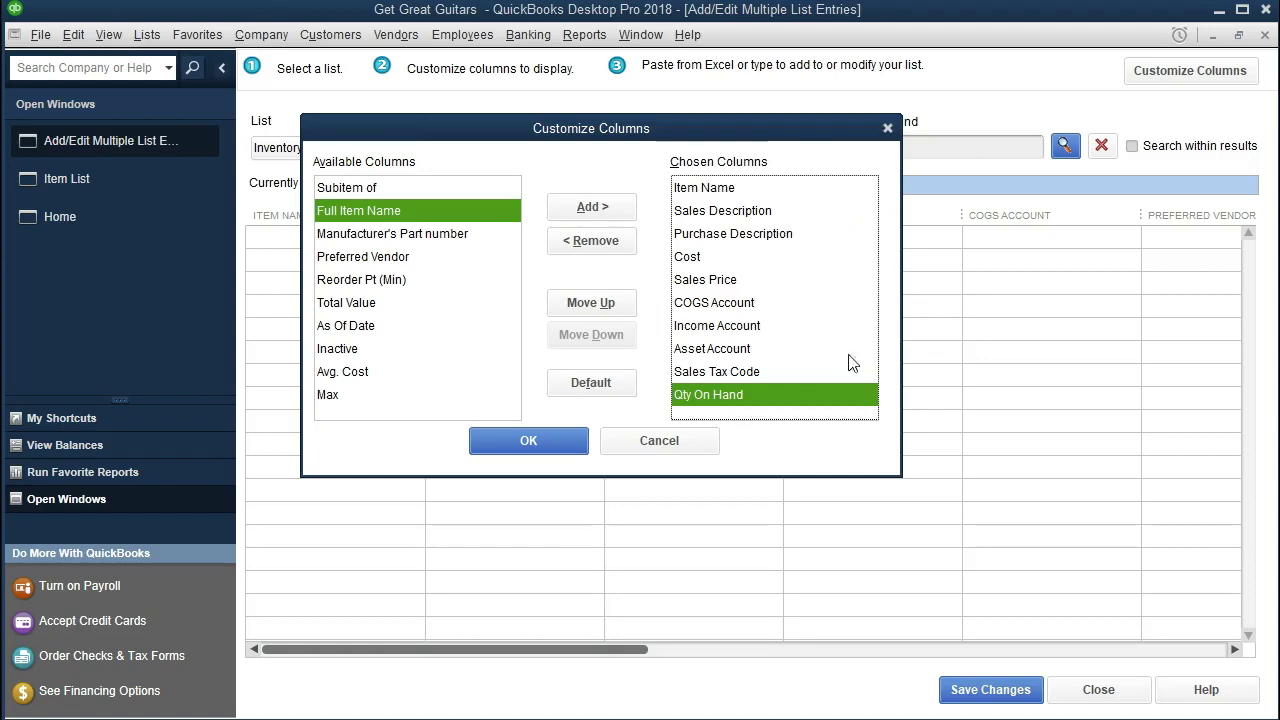
Step: Apply the chosen columns, widening Purchase Description and narrowing Cost, Sales Price and COGS Account in the inventory parts grid
left_click(544, 438)
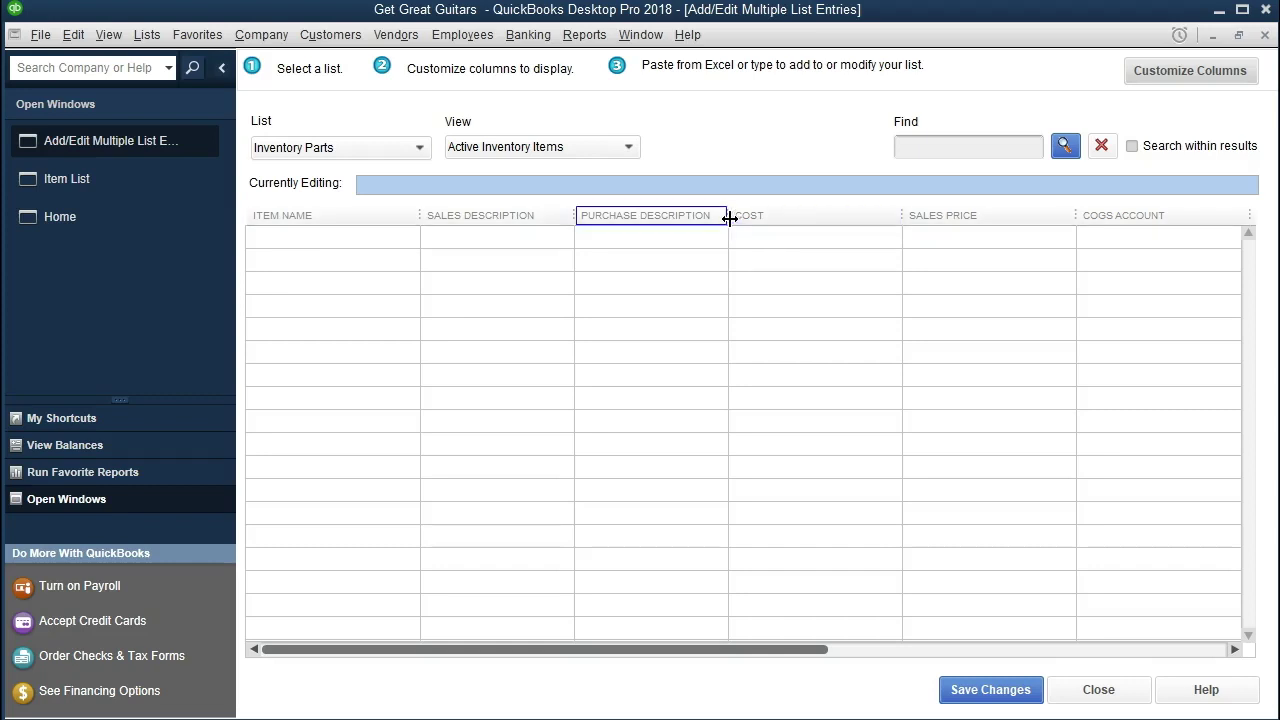
left_click_drag(730, 218, 774, 218)
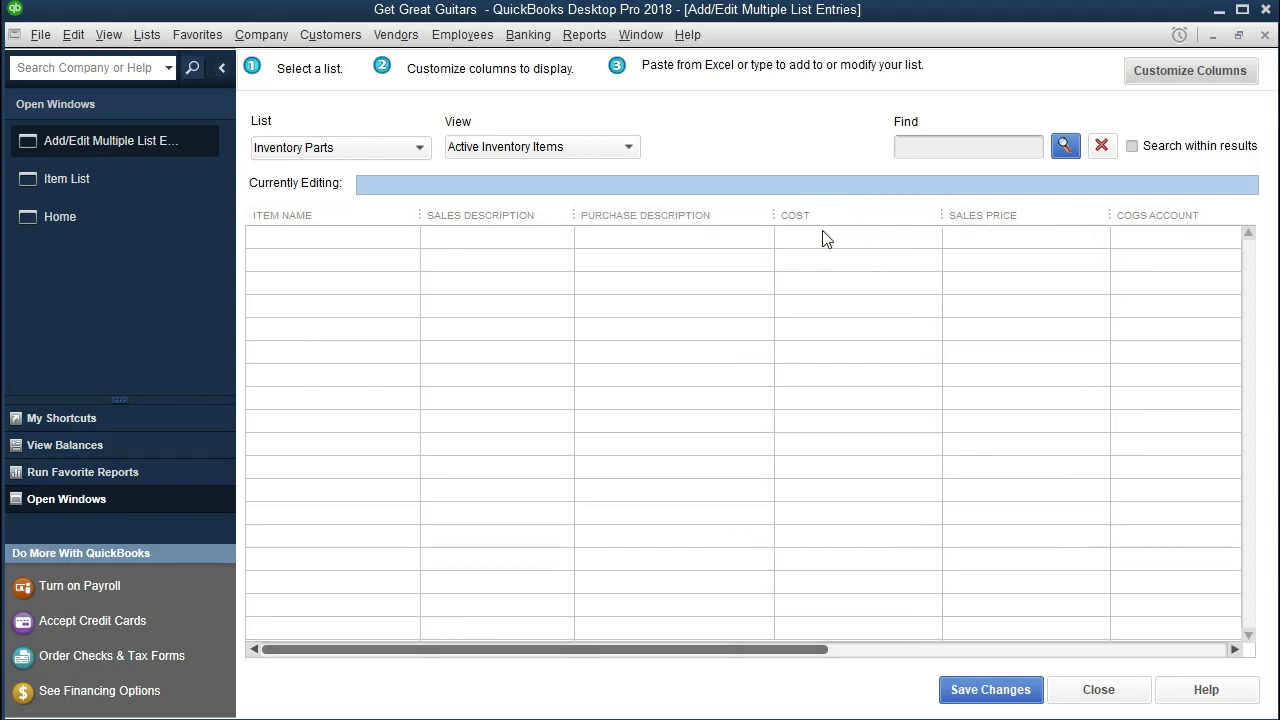
left_click_drag(943, 215, 892, 215)
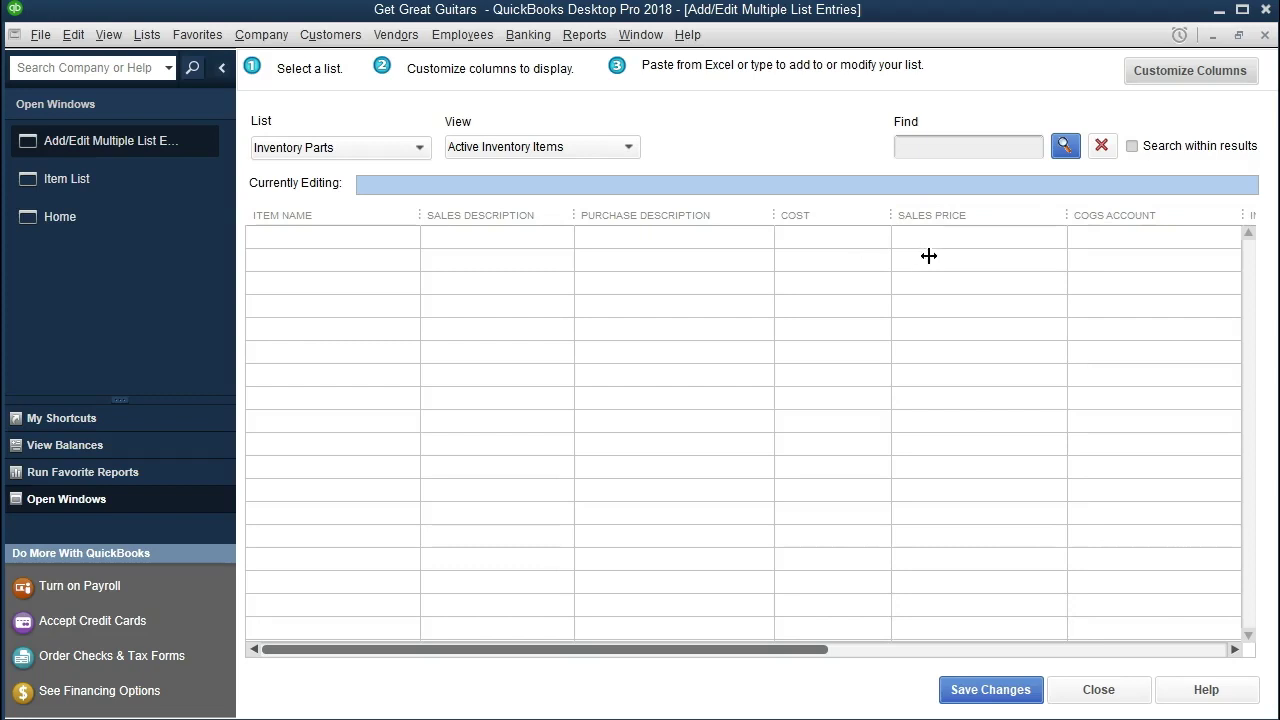
left_click_drag(1061, 210, 997, 210)
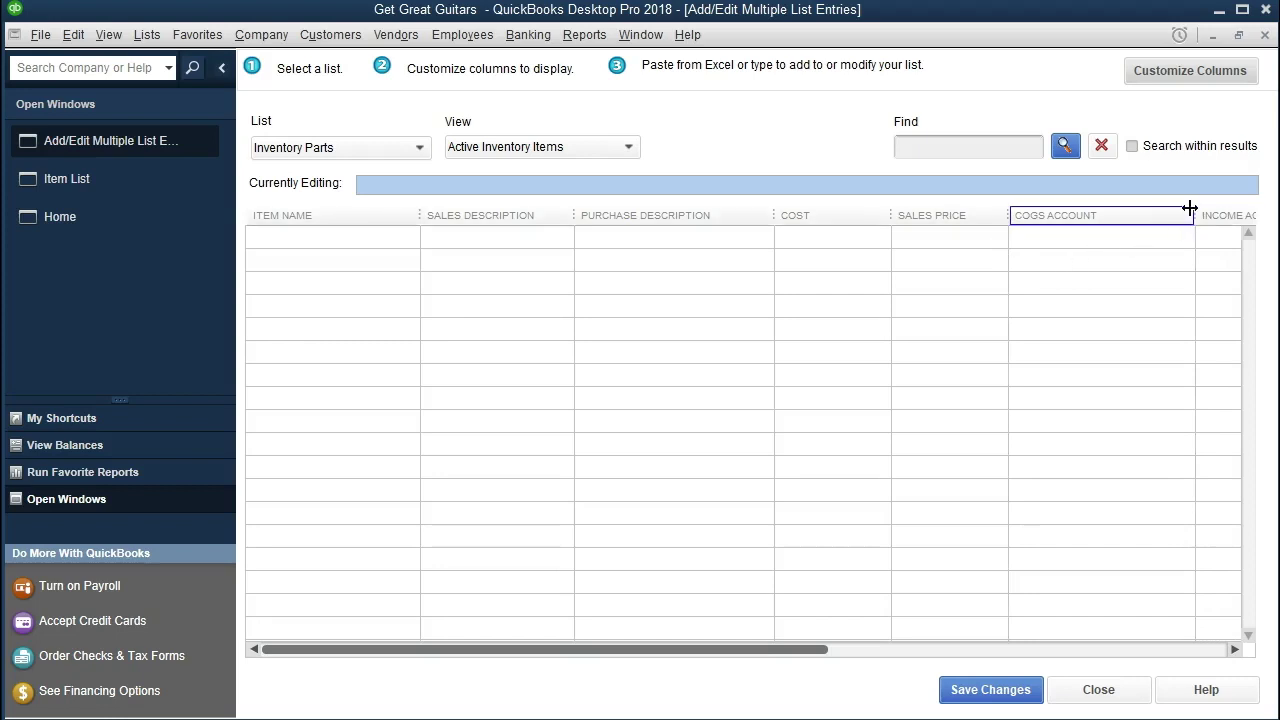
left_click_drag(1189, 208, 1138, 208)
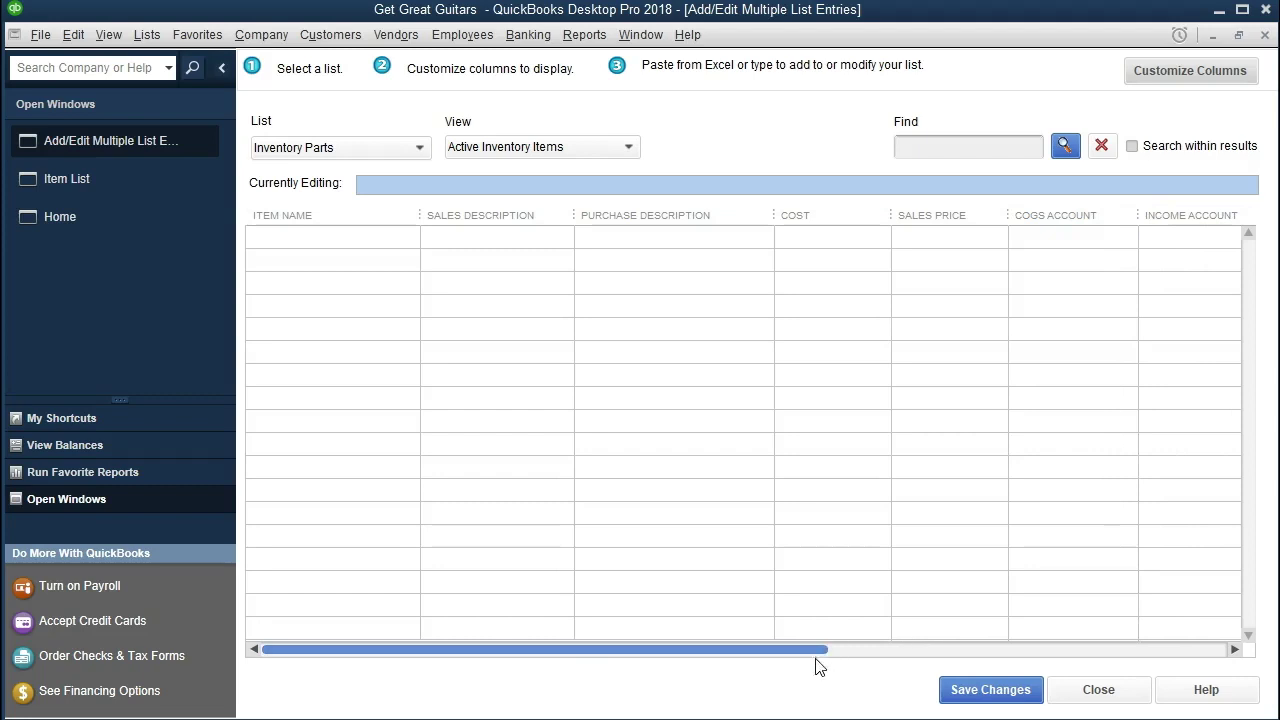
Step: Narrow the Income Account column and select the COGS Account entry in the first row
left_click_drag(797, 656, 896, 664)
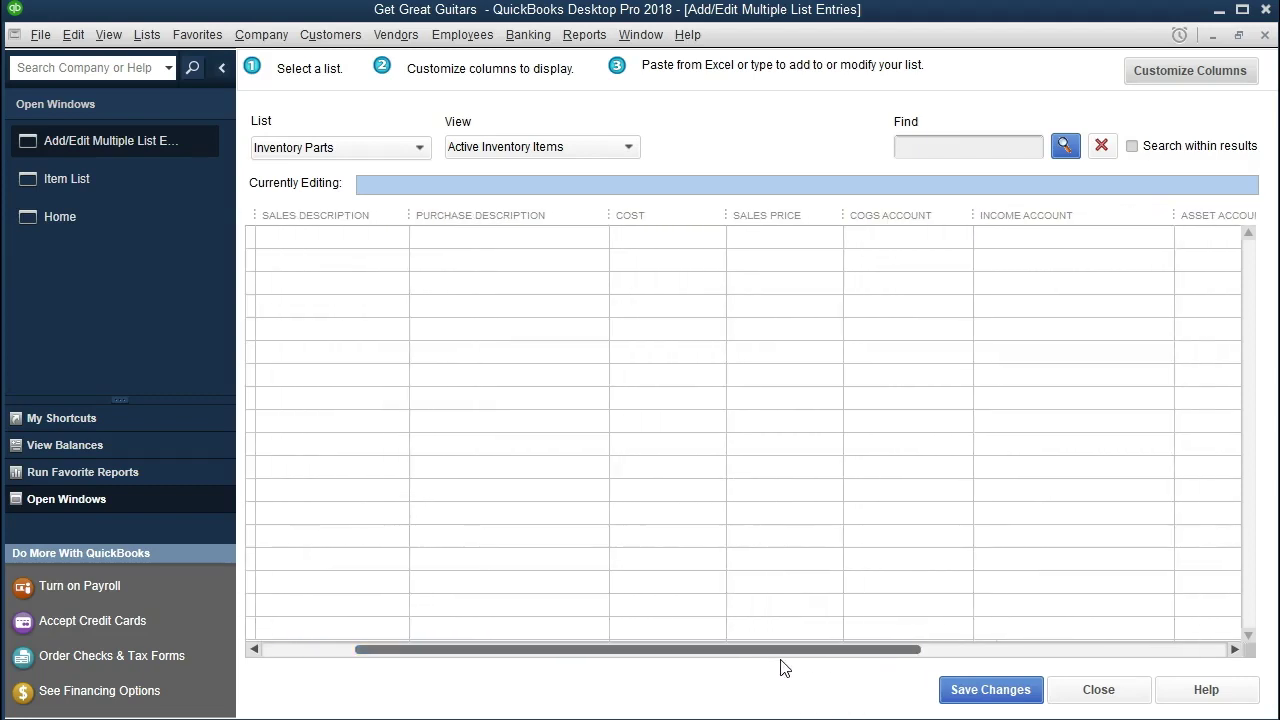
left_click_drag(766, 662, 866, 660)
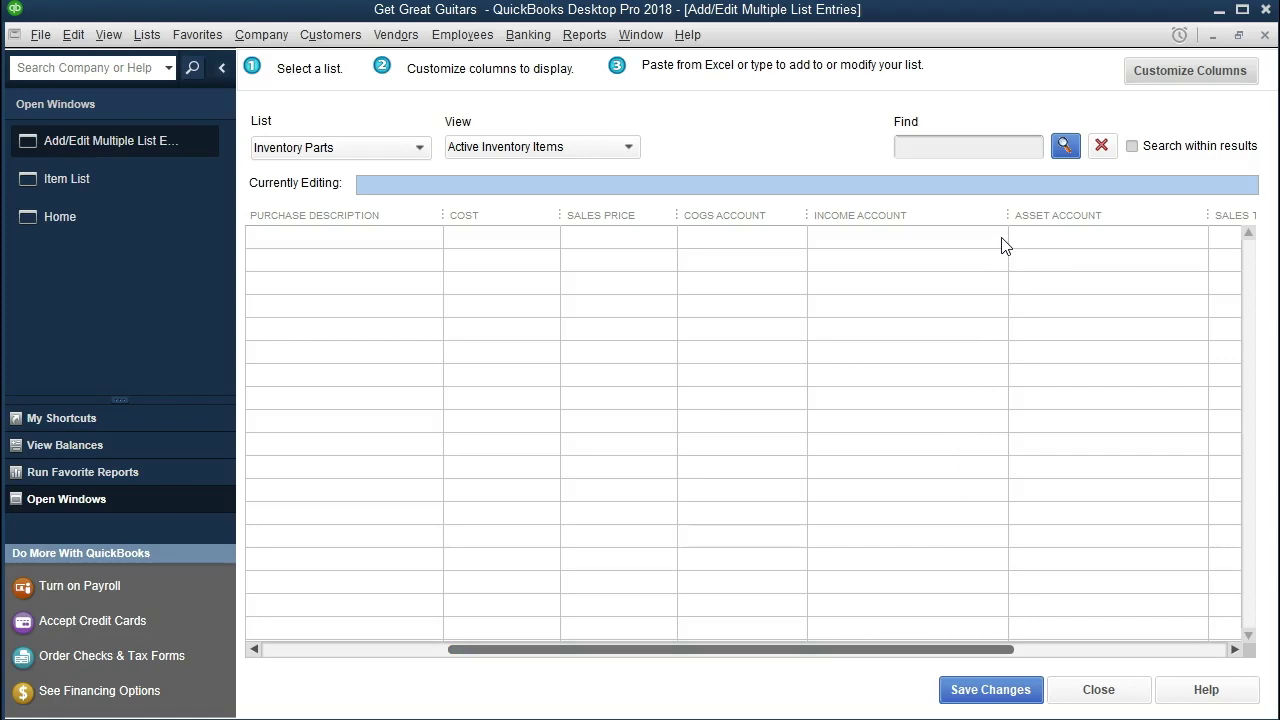
left_click_drag(1010, 212, 946, 221)
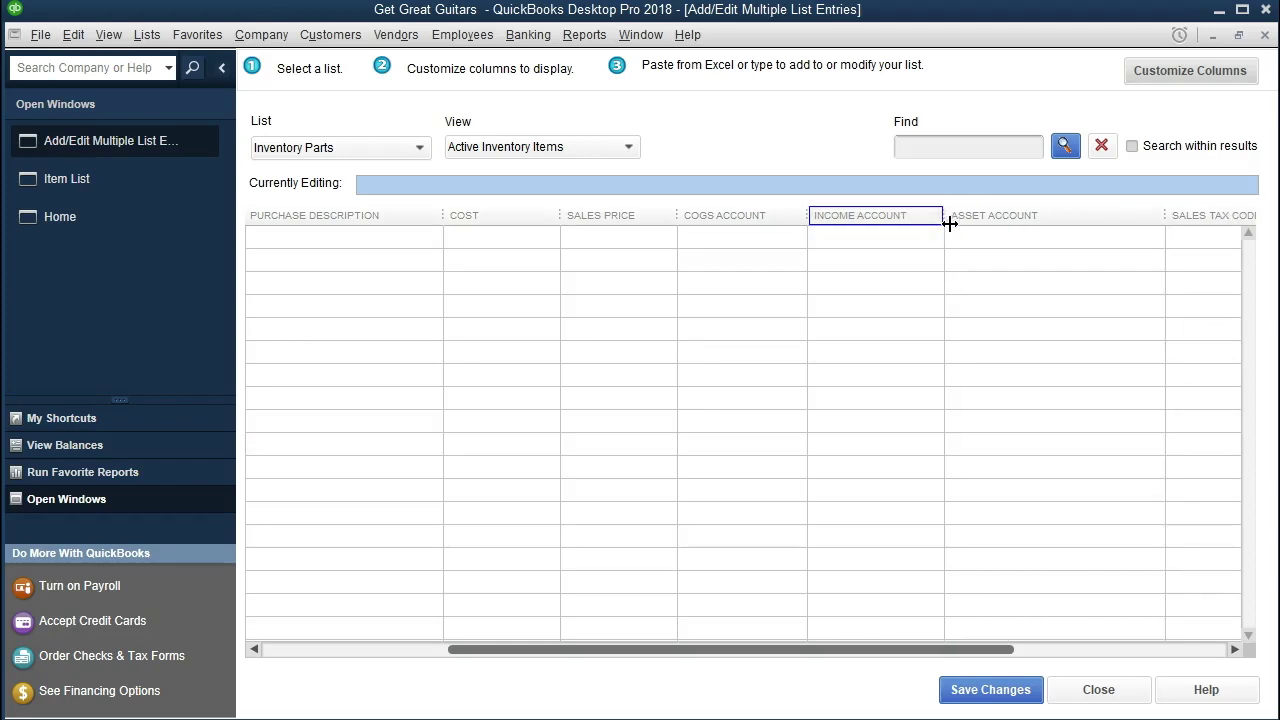
left_click(910, 237)
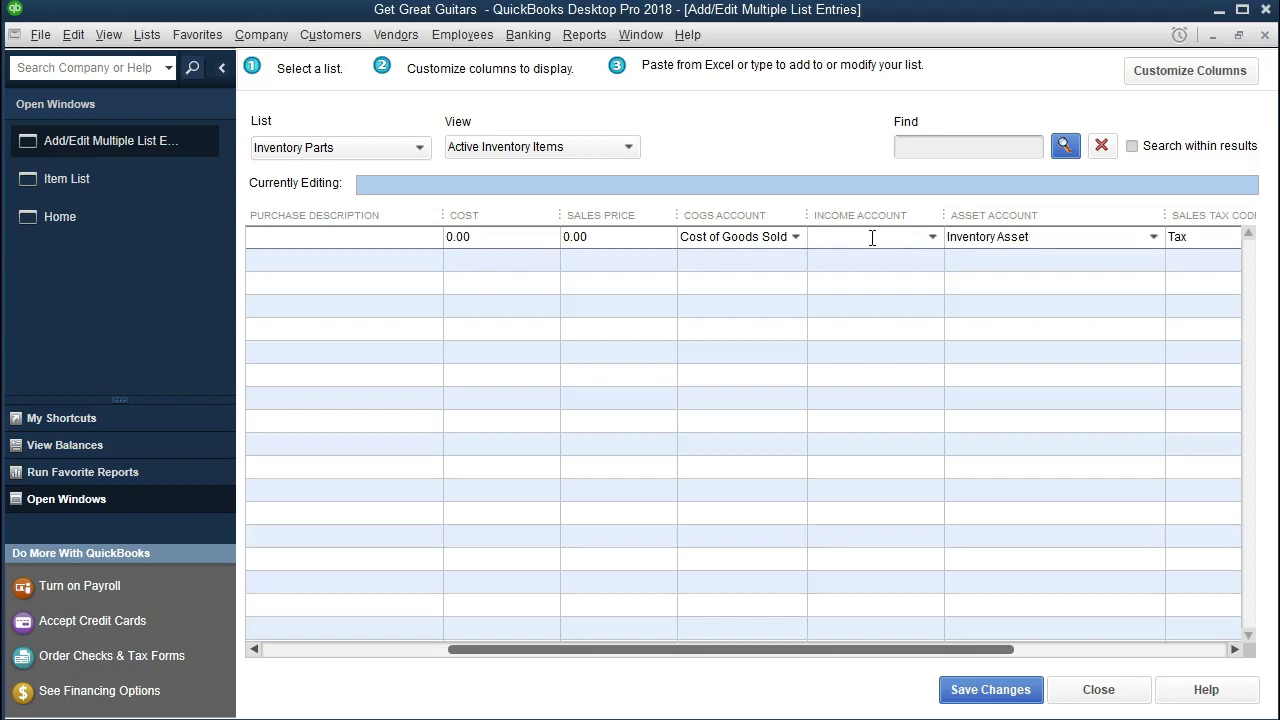
left_click(751, 238)
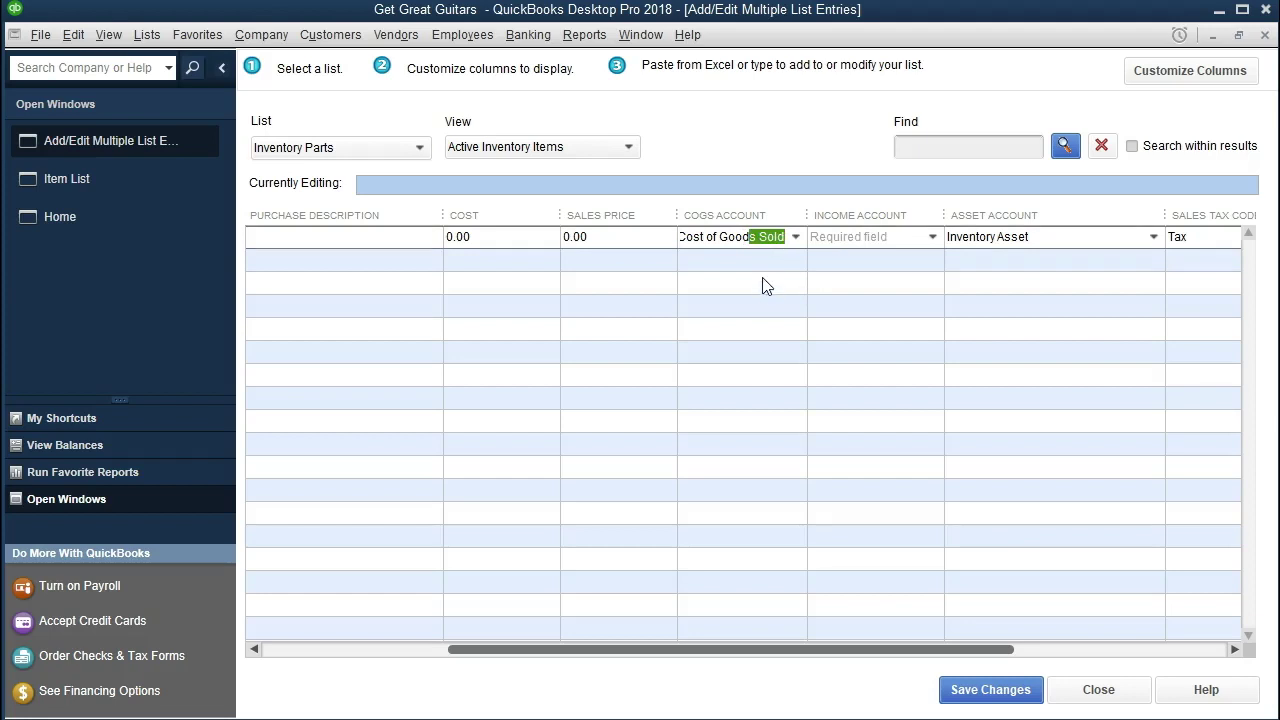
key("shift+Home")
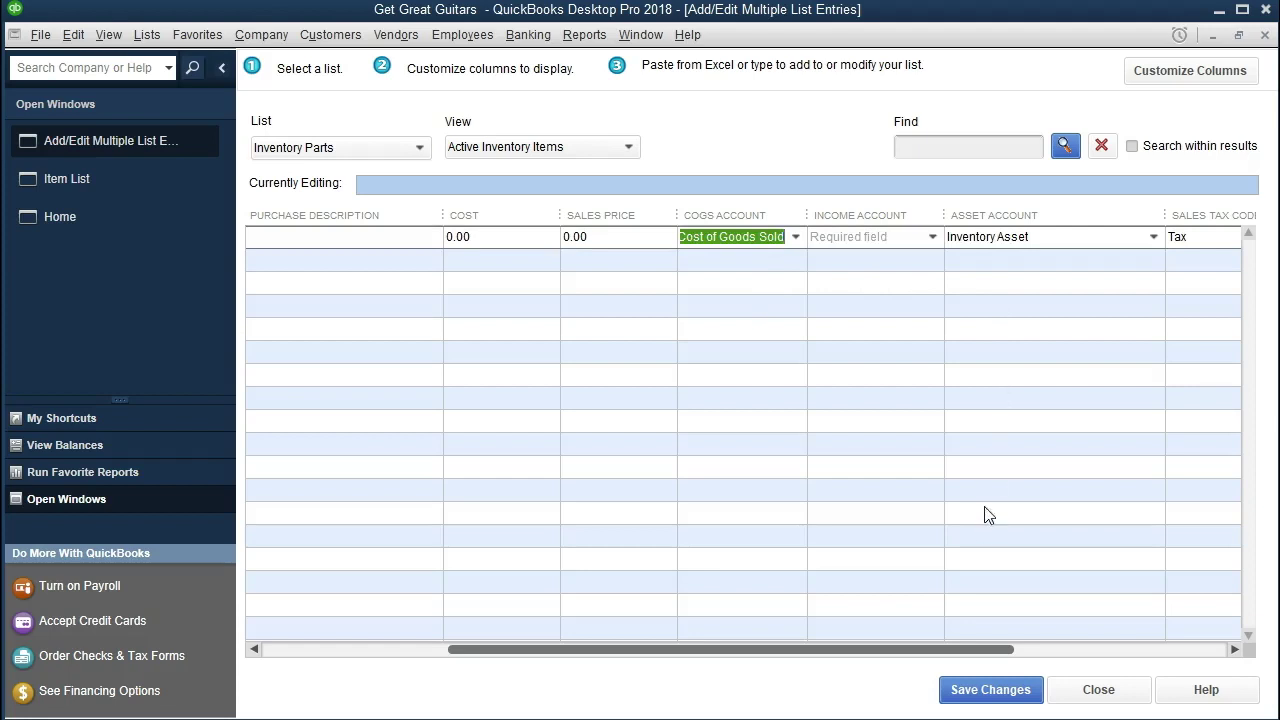
Step: Narrow the Asset Account and Sales Tax Code columns so that Qty On Hand fits beside them
left_click_drag(934, 649, 1042, 668)
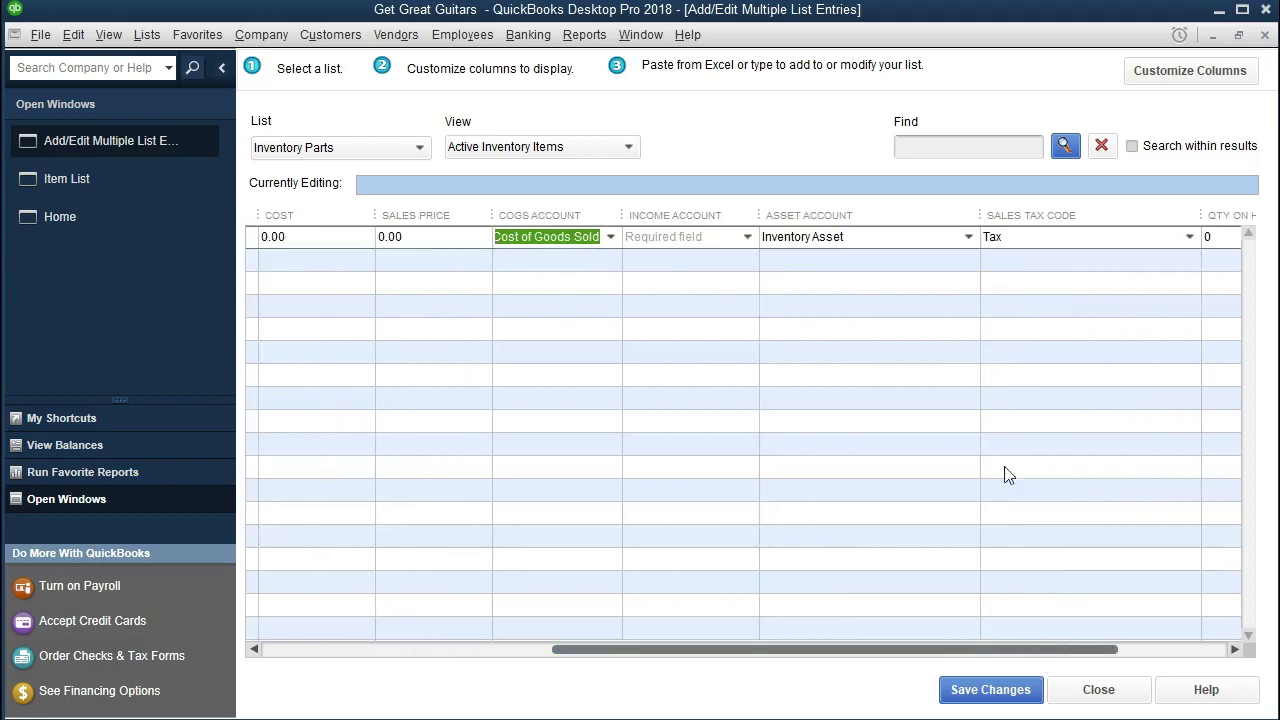
left_click_drag(976, 215, 921, 215)
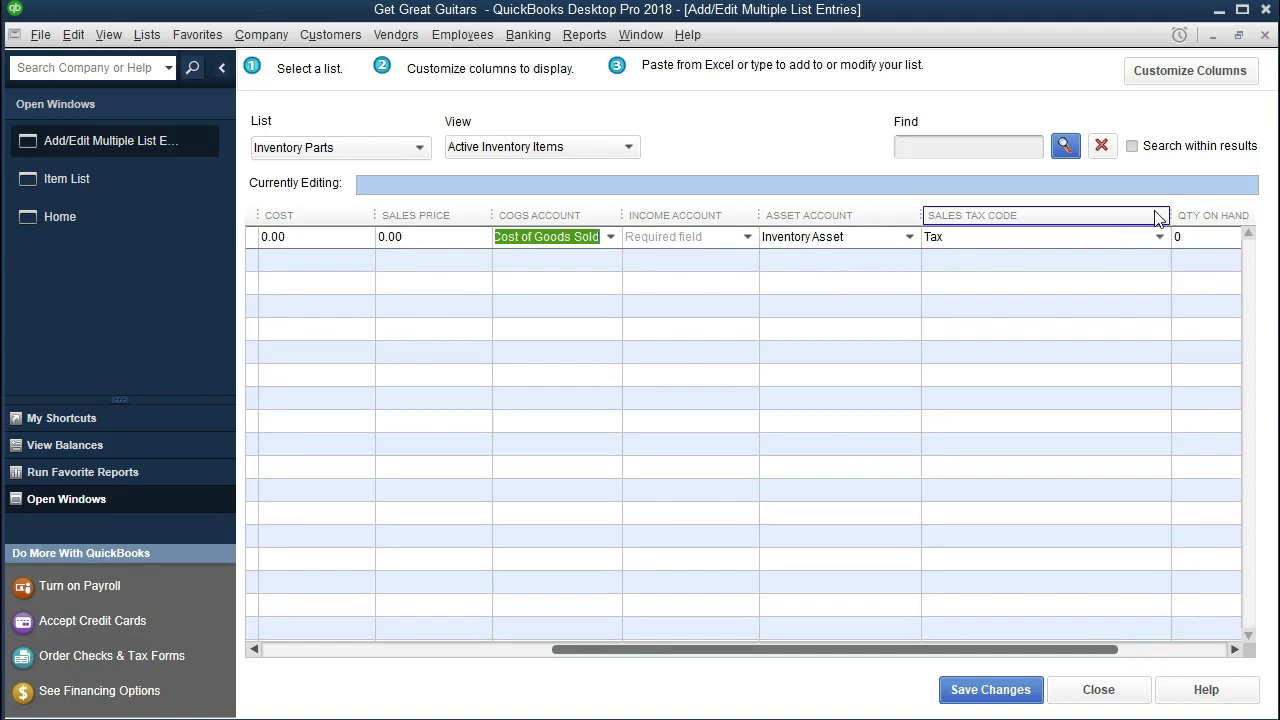
left_click_drag(1163, 212, 1083, 228)
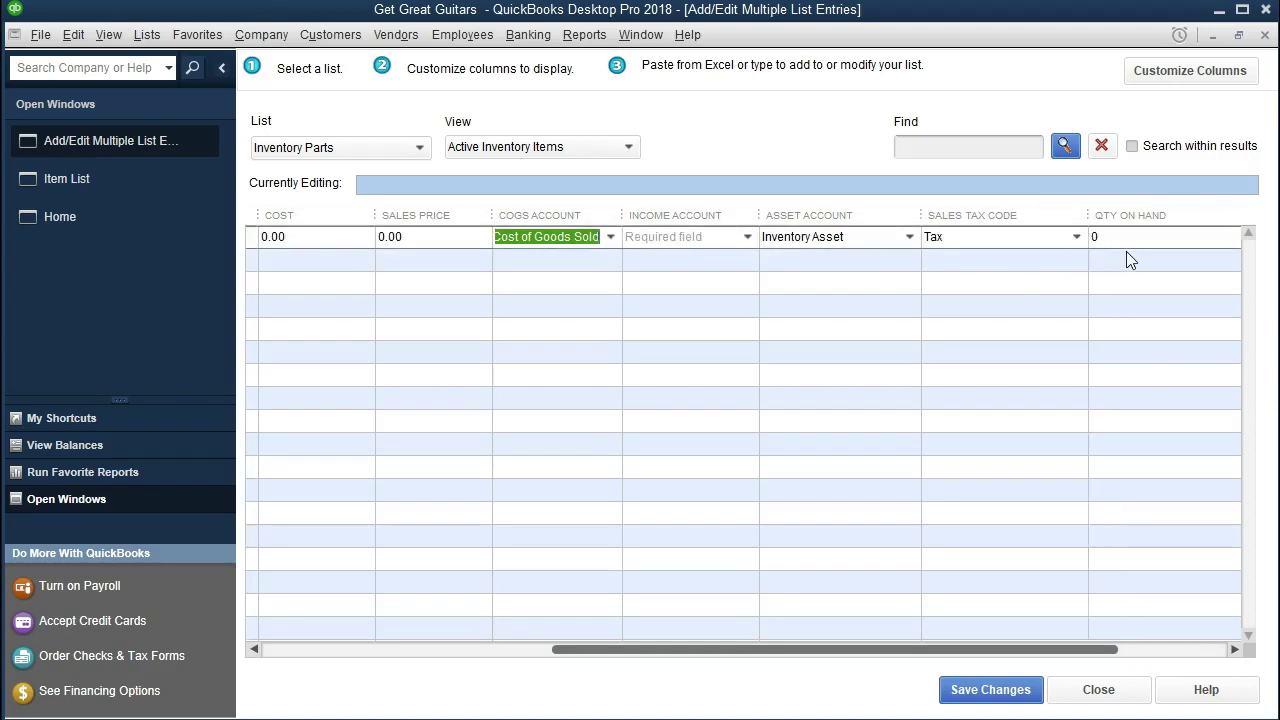
left_click_drag(1030, 650, 1203, 654)
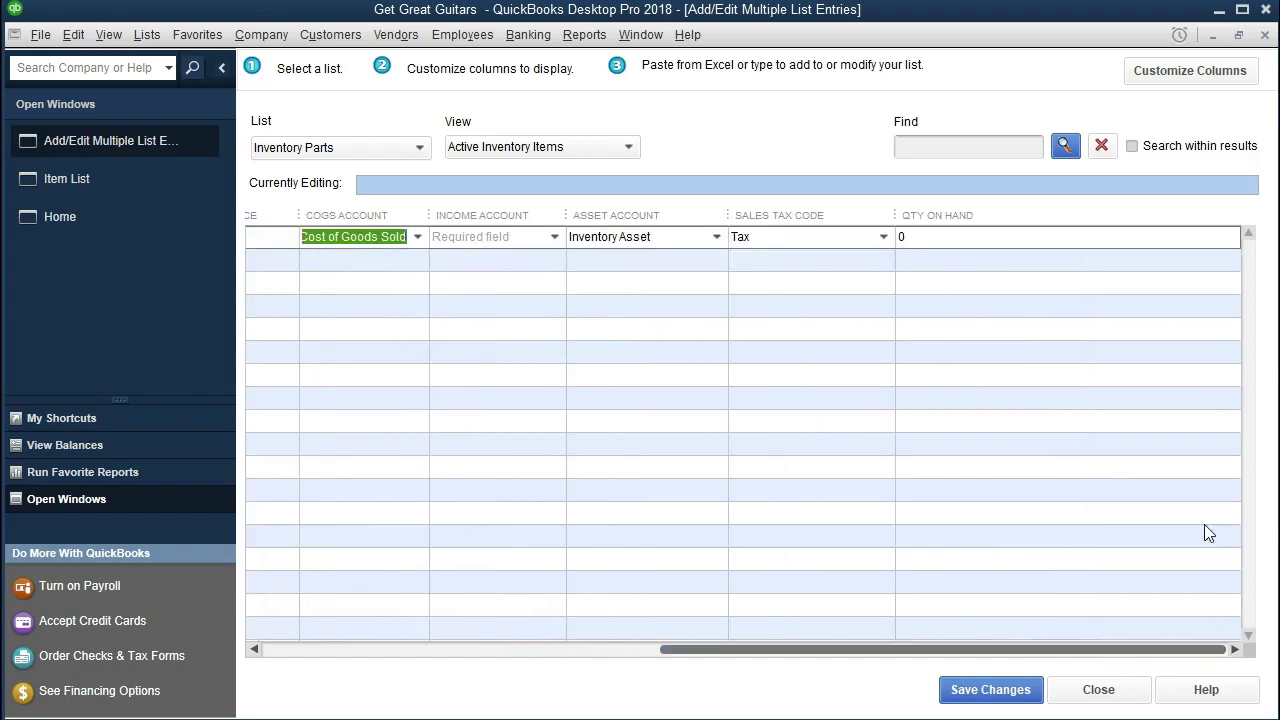
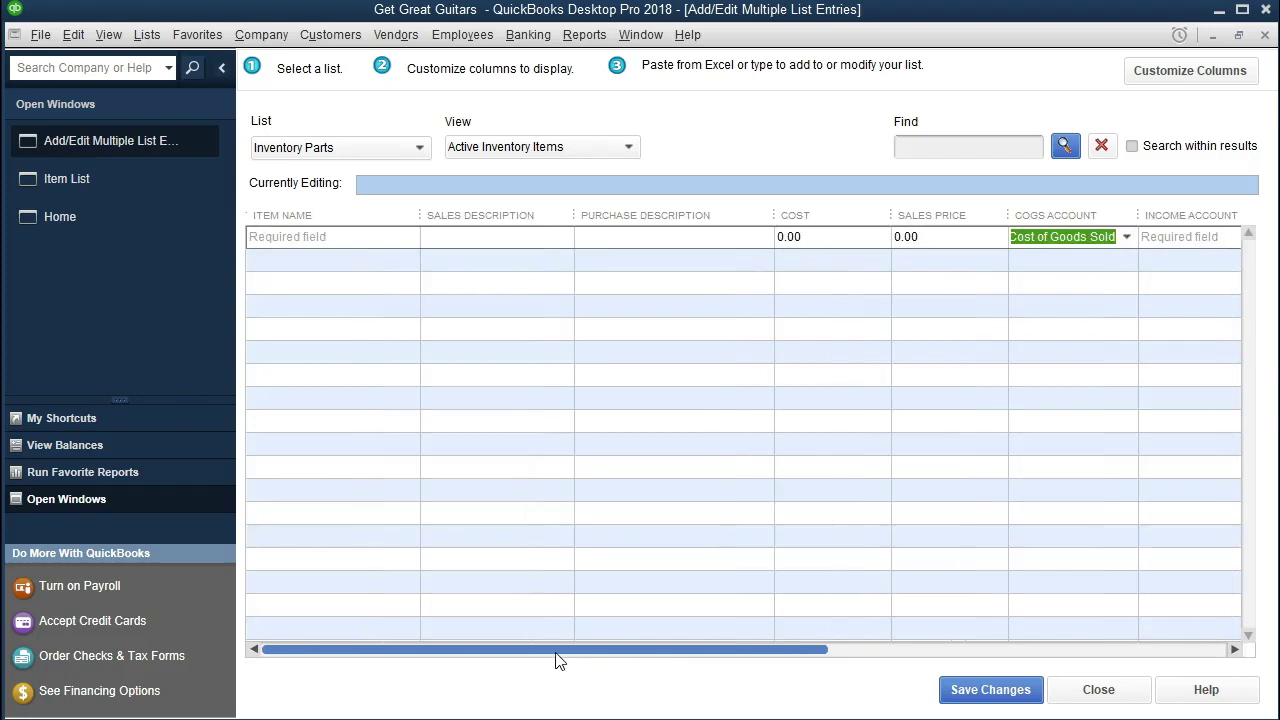
Step: Enter item ELP in the first row with Epiphone Les Paul as both its sales and purchase description
left_click(332, 238)
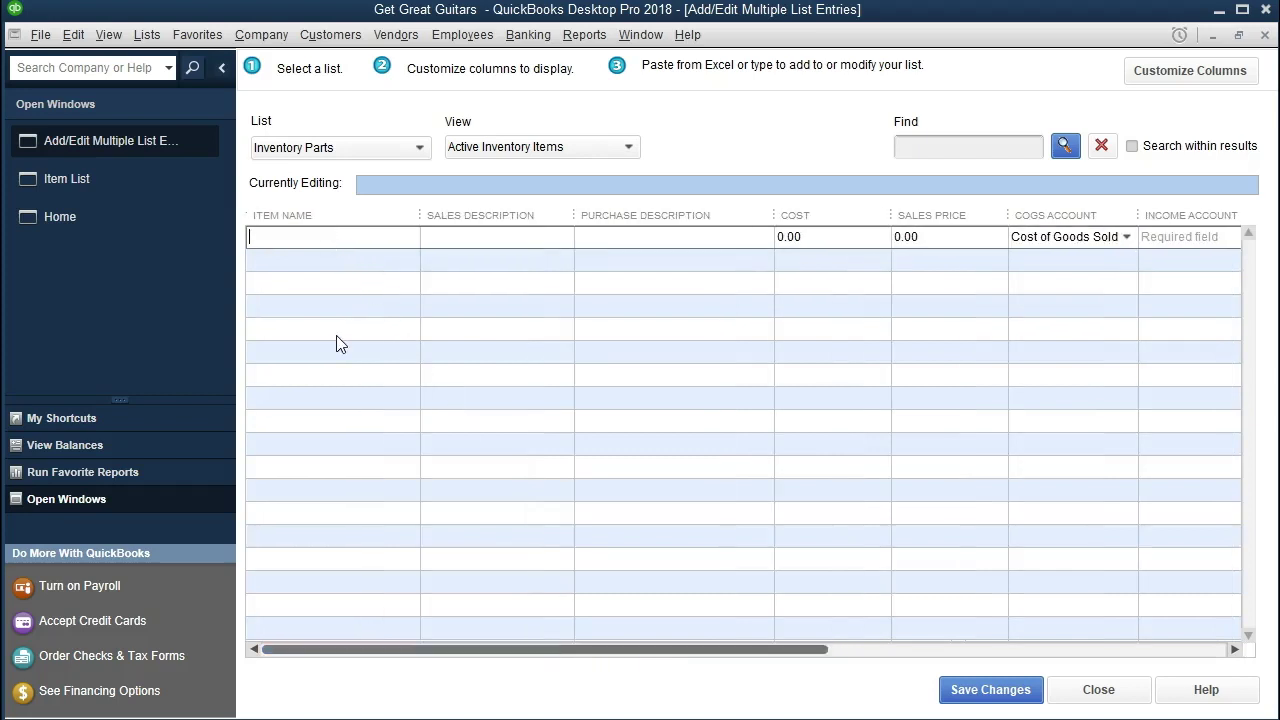
type("ELP")
key("Tab")
type("Epiphone Les Paul")
key("Tab")
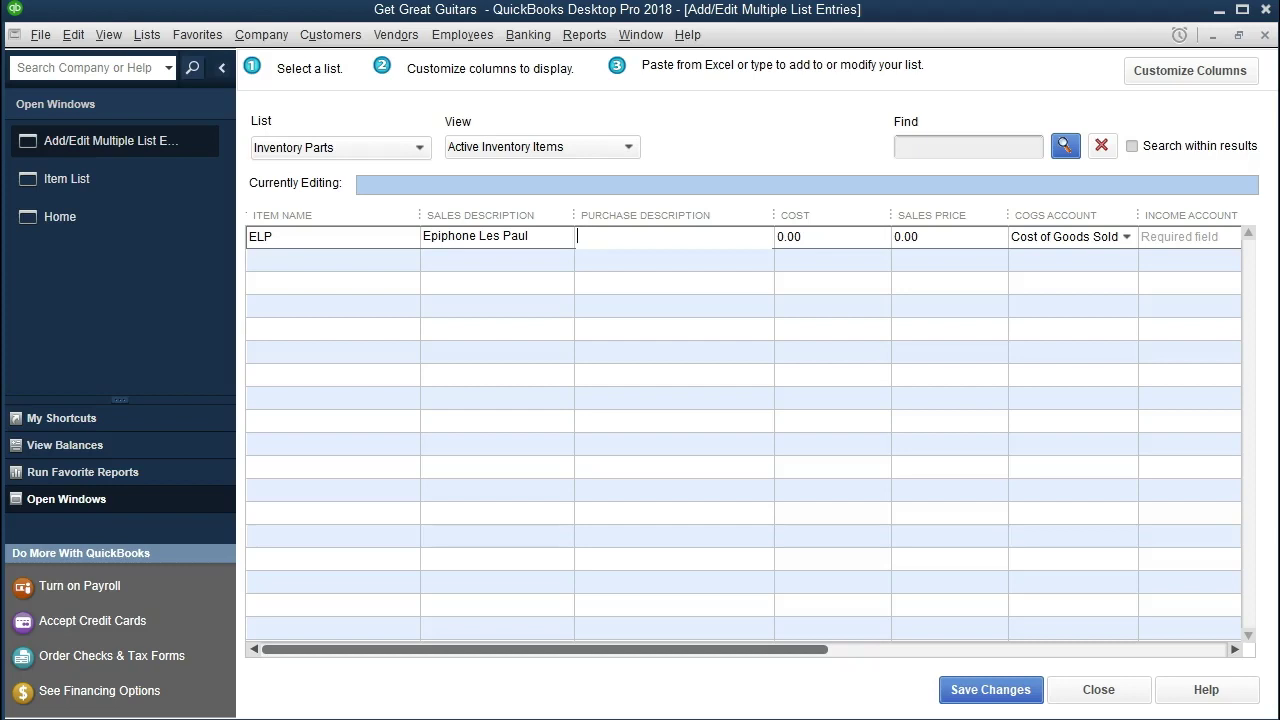
type("Epiphone Les Paul")
key("Tab")
Step: Set the ELP item's cost to 400 and its sales price to 500
type("400")
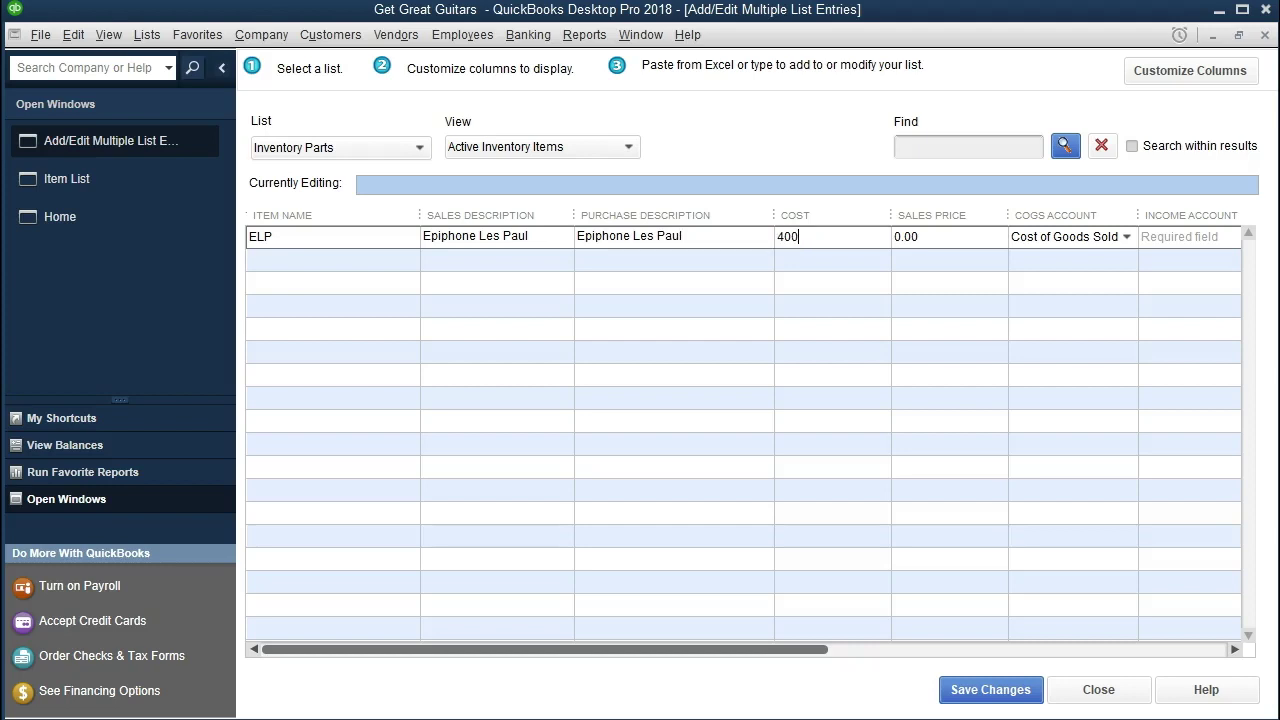
key("Tab")
type("500")
key("Tab")
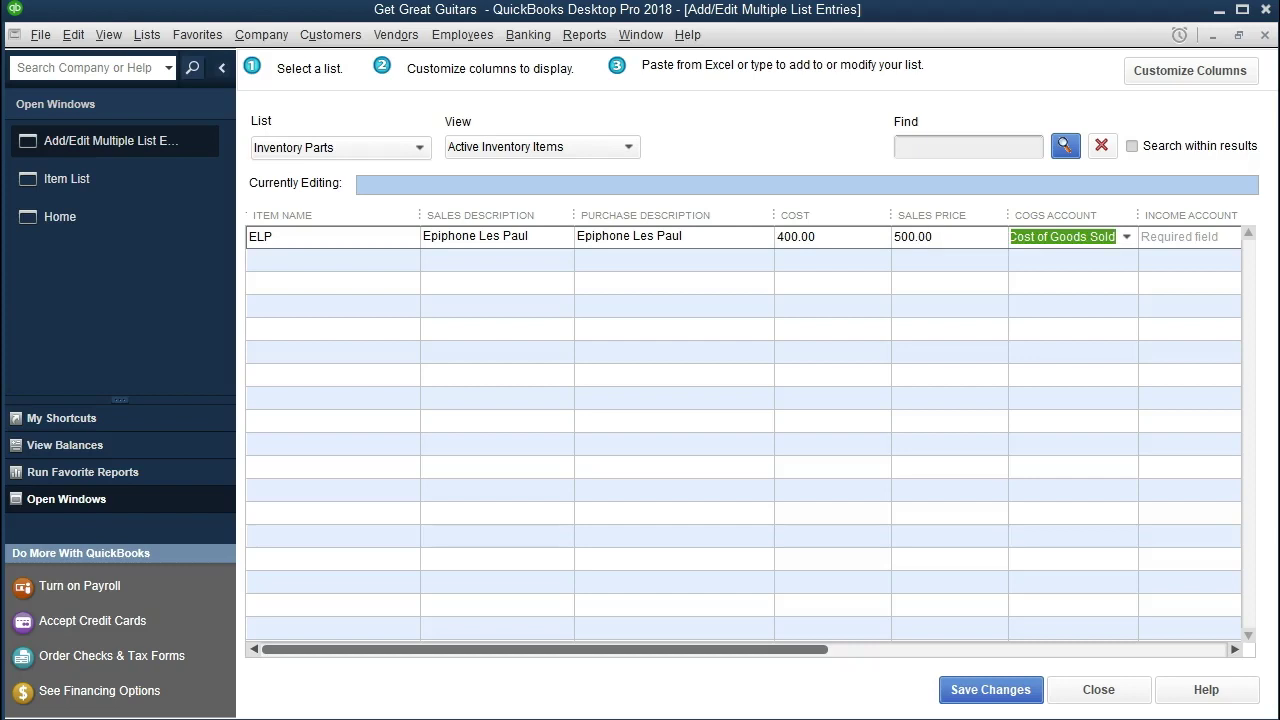
Step: Assign Merchandise Sales as the ELP item's income account and set its quantity on hand to 1
key("Tab")
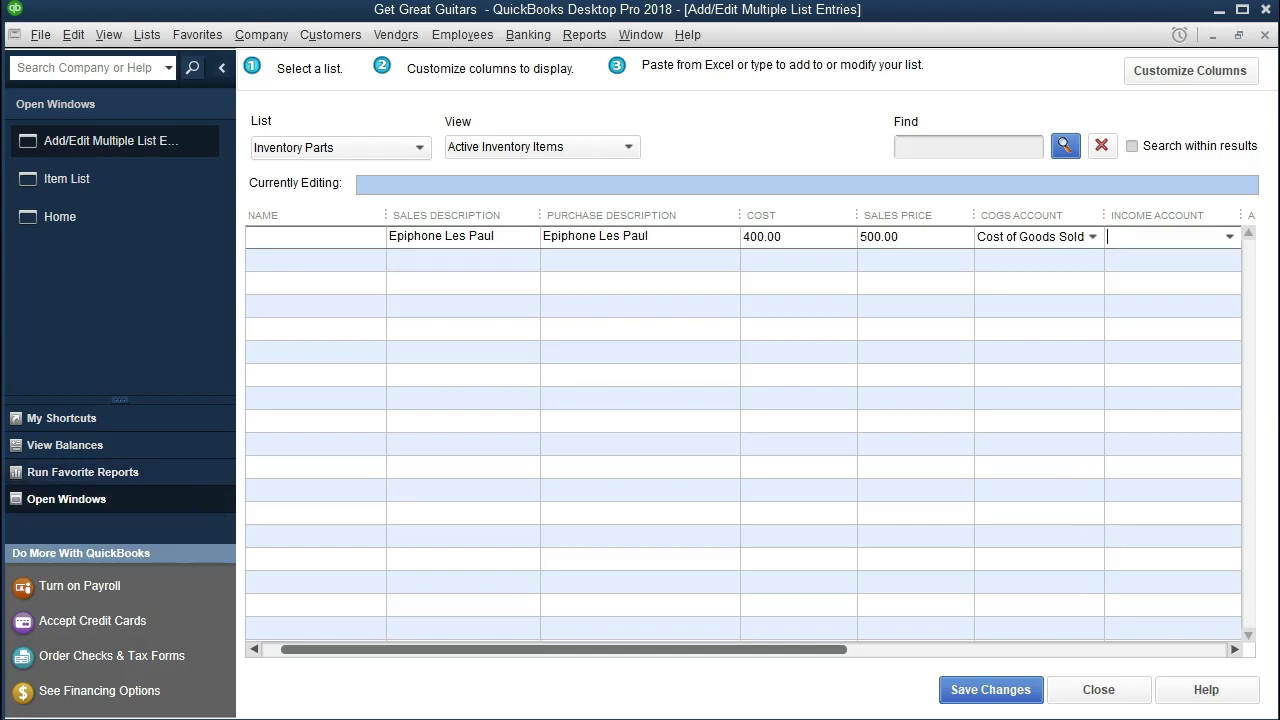
type("Merchandise Sales")
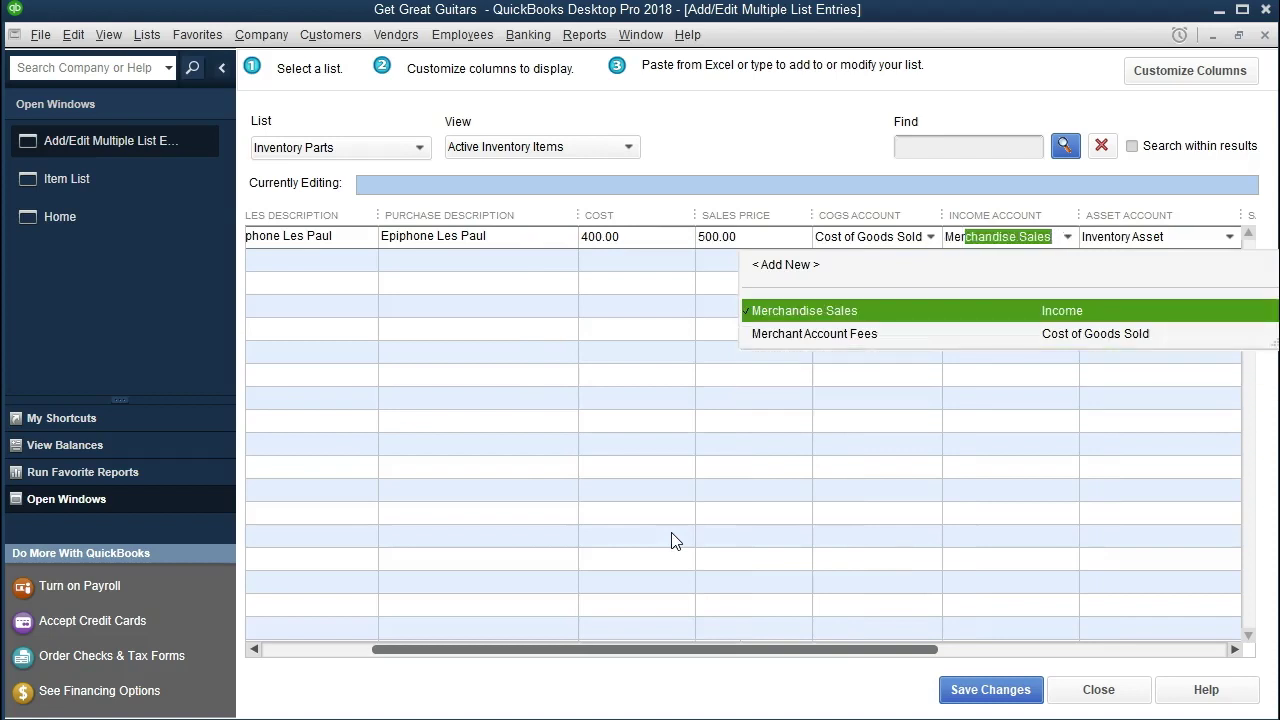
key("Tab")
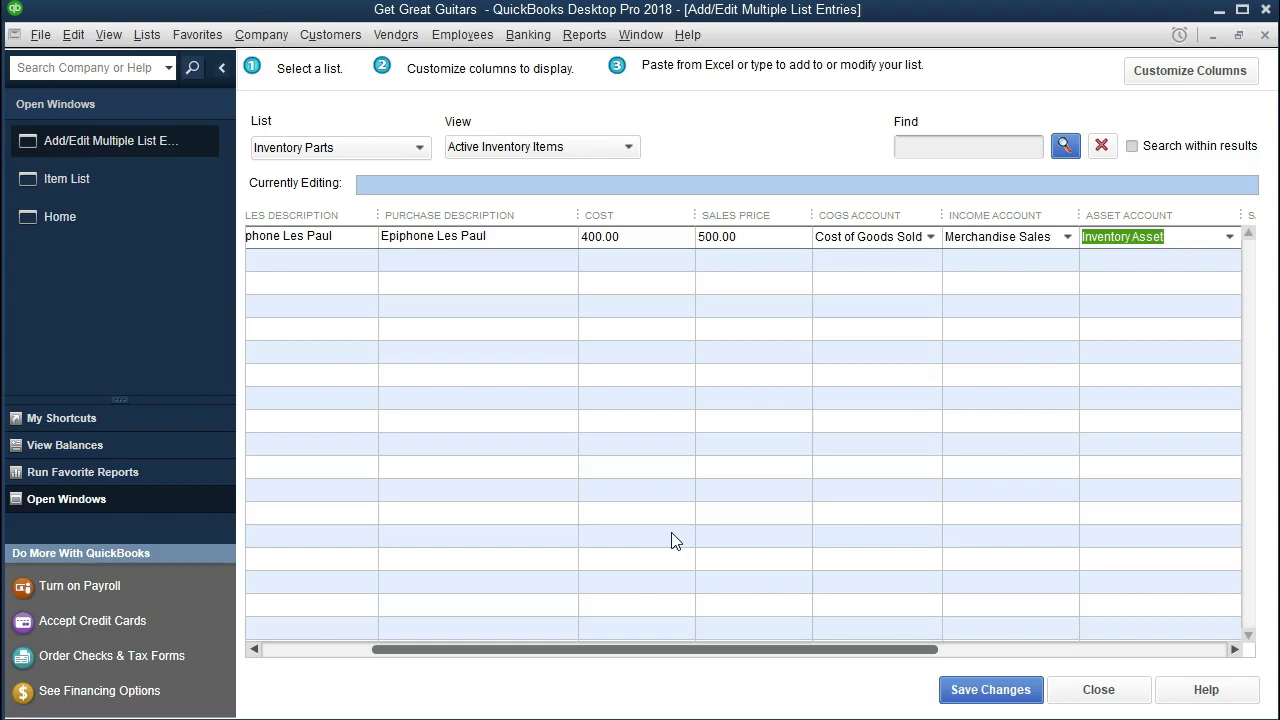
key("Tab")
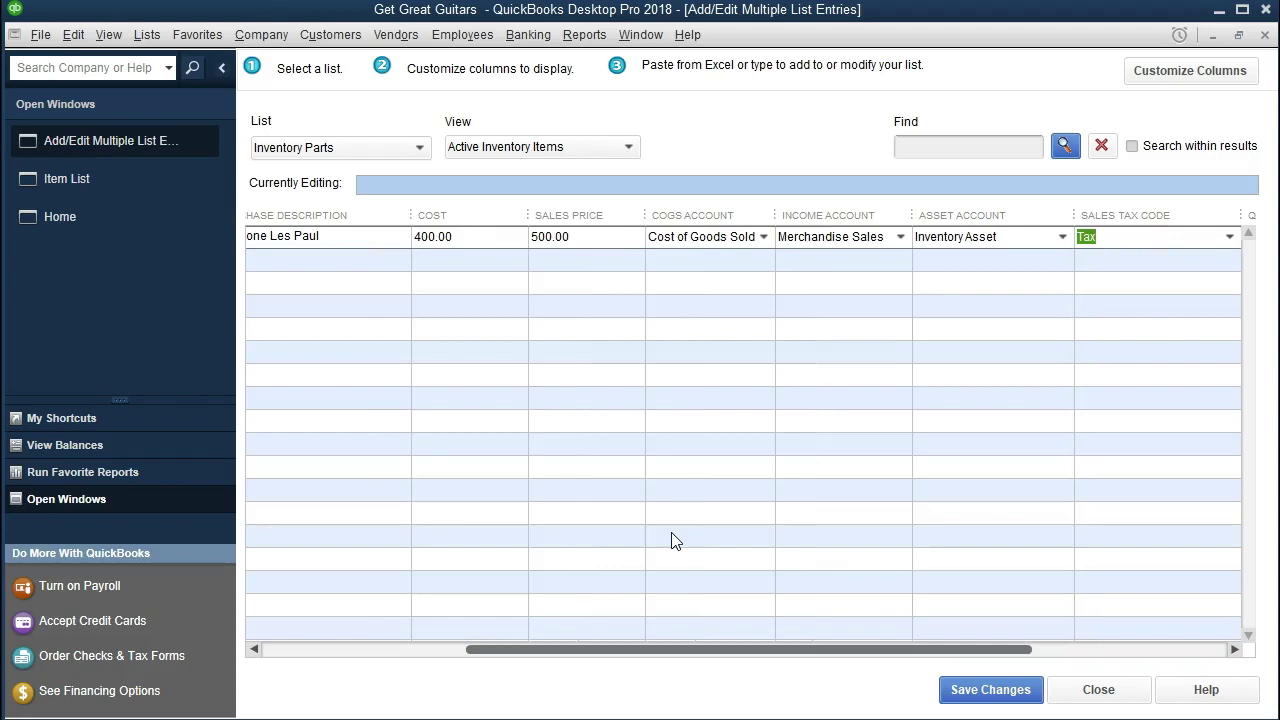
key("Tab")
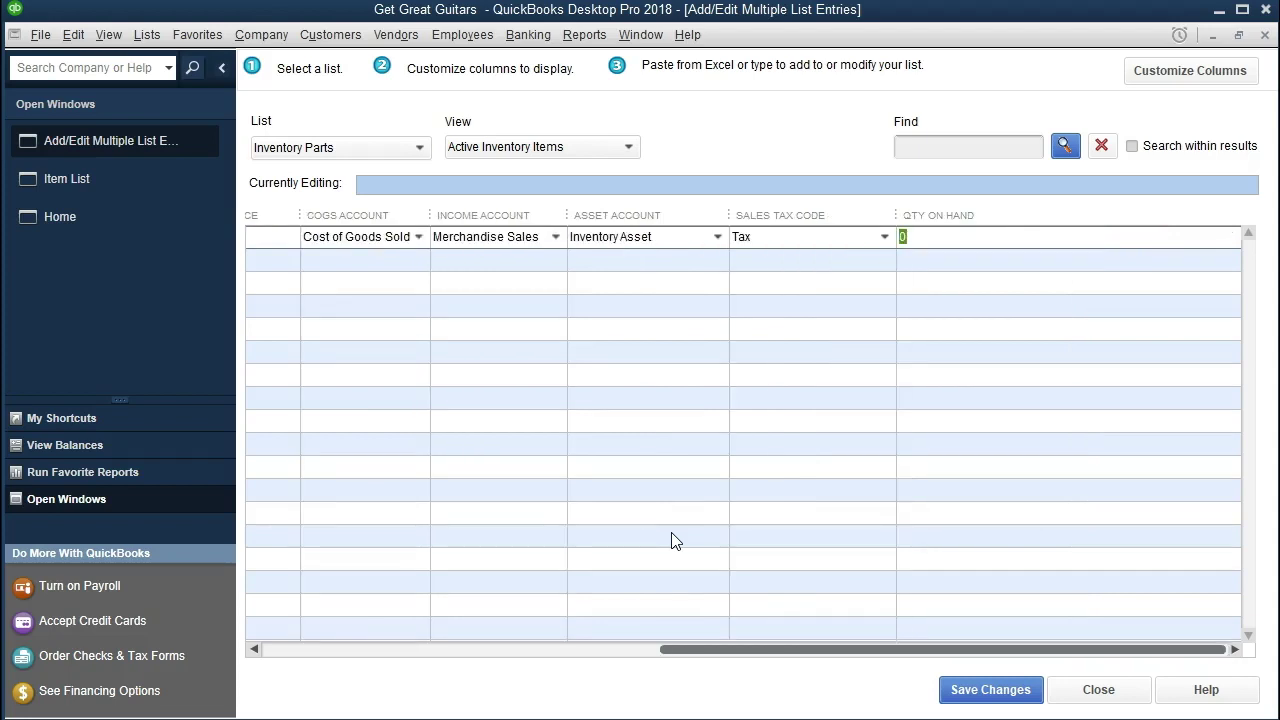
type("1")
key("Tab")
Step: Add the As Of Date column to the inventory parts grid, placed after Qty On Hand
left_click_drag(572, 652, 1067, 648)
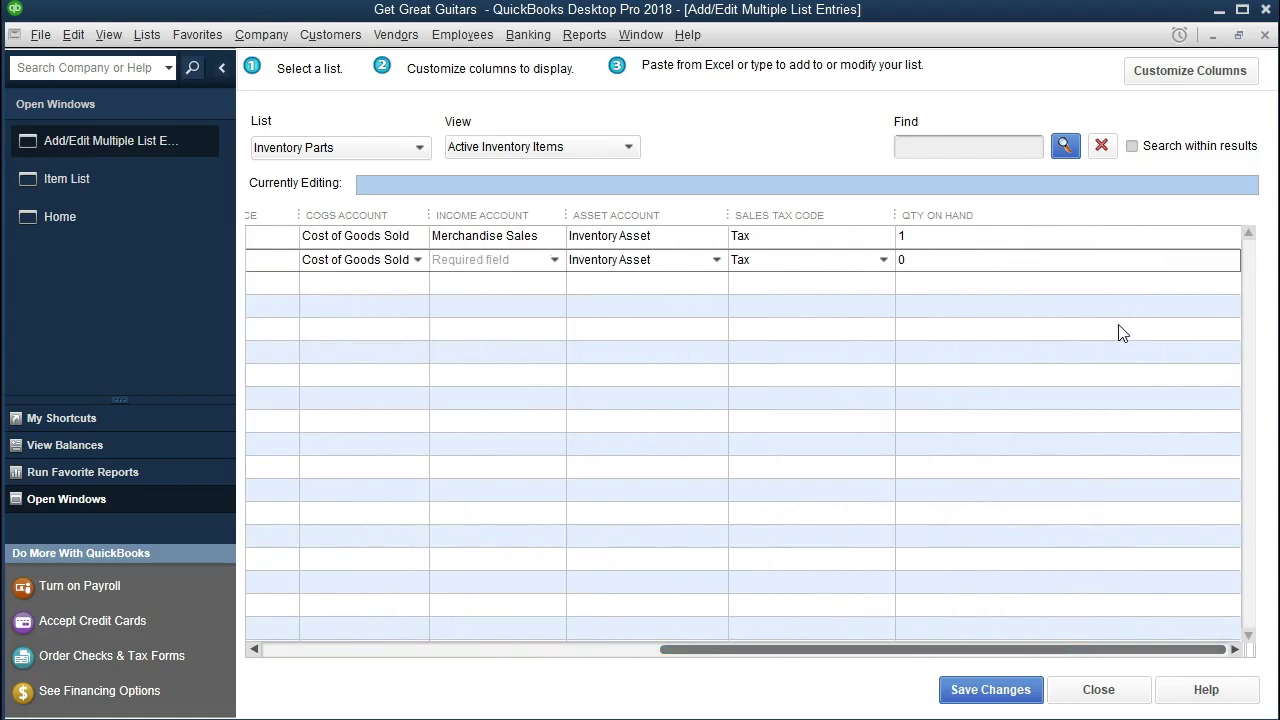
left_click(1190, 72)
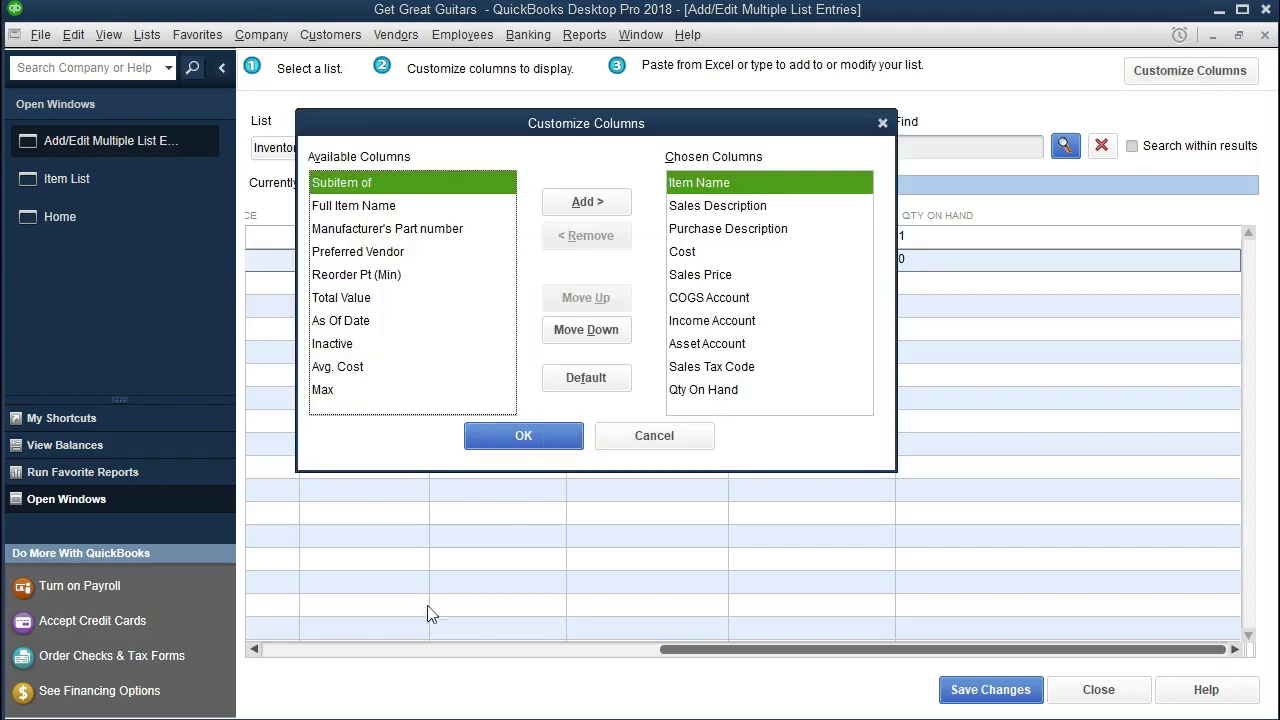
double_click(340, 320)
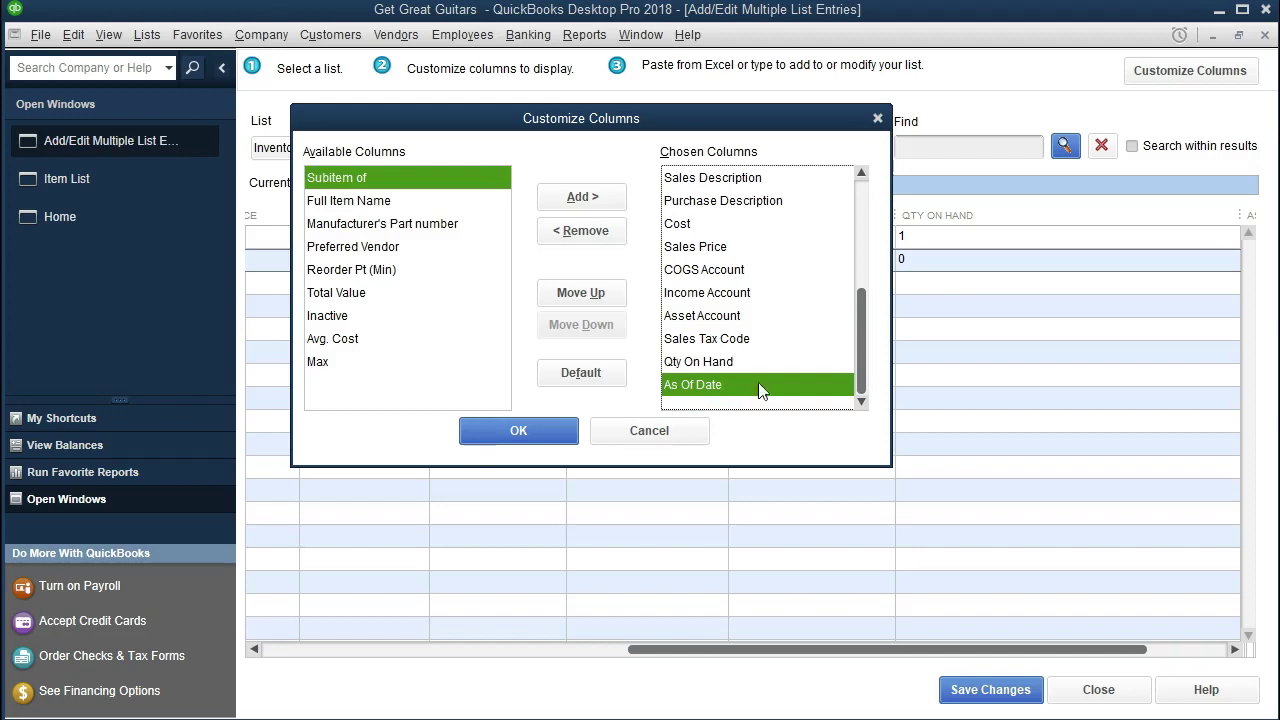
left_click_drag(860, 335, 864, 373)
left_click(518, 430)
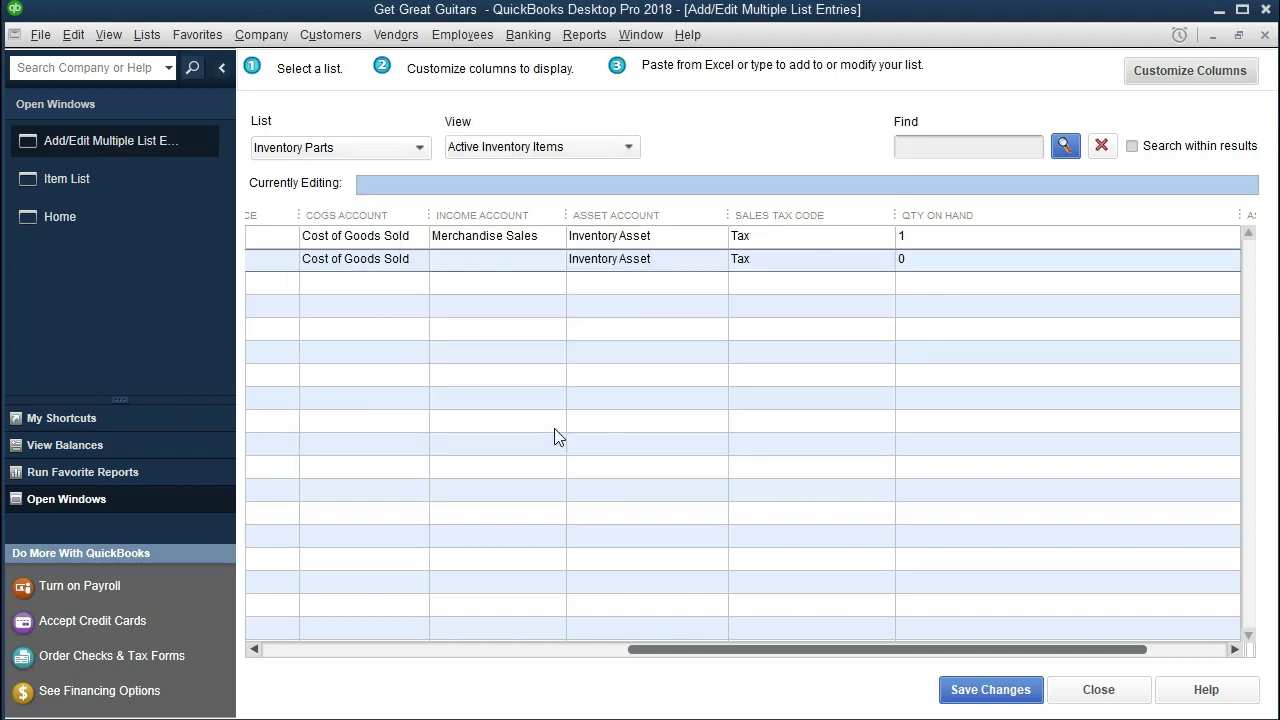
Step: Set the ELP item's As Of Date to 12/31/2020
left_click_drag(784, 646, 984, 661)
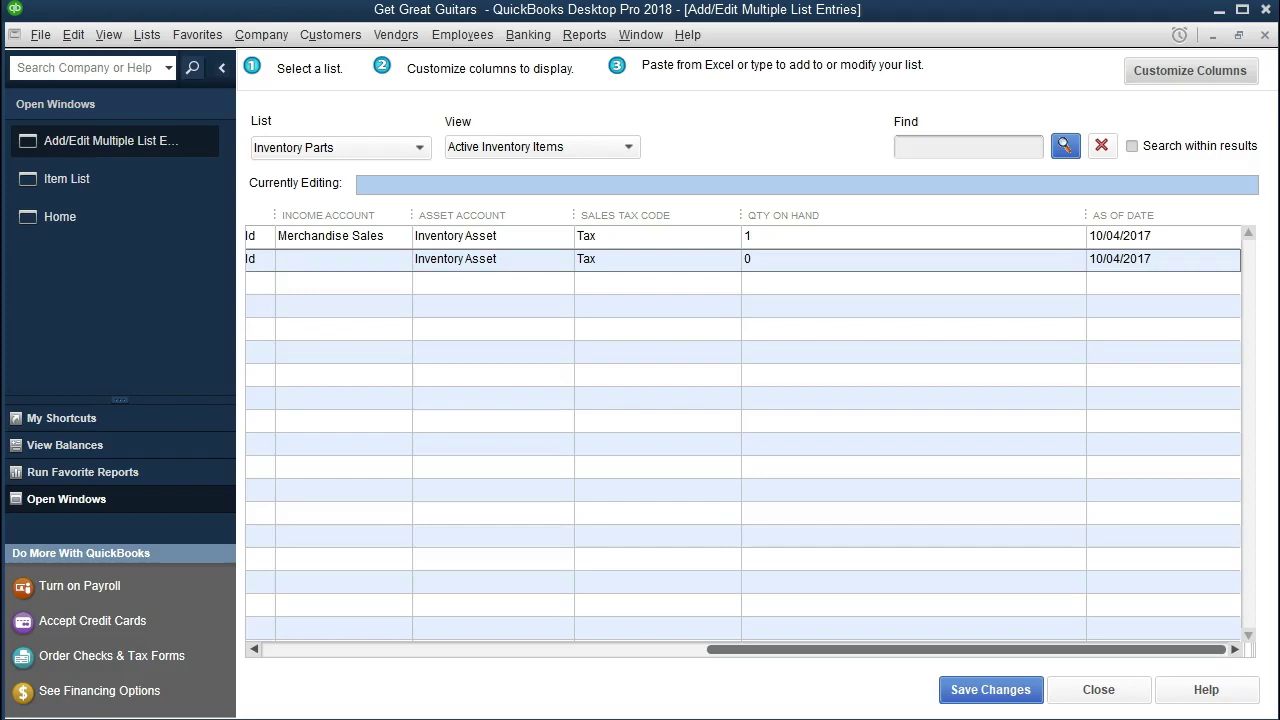
left_click(1168, 236)
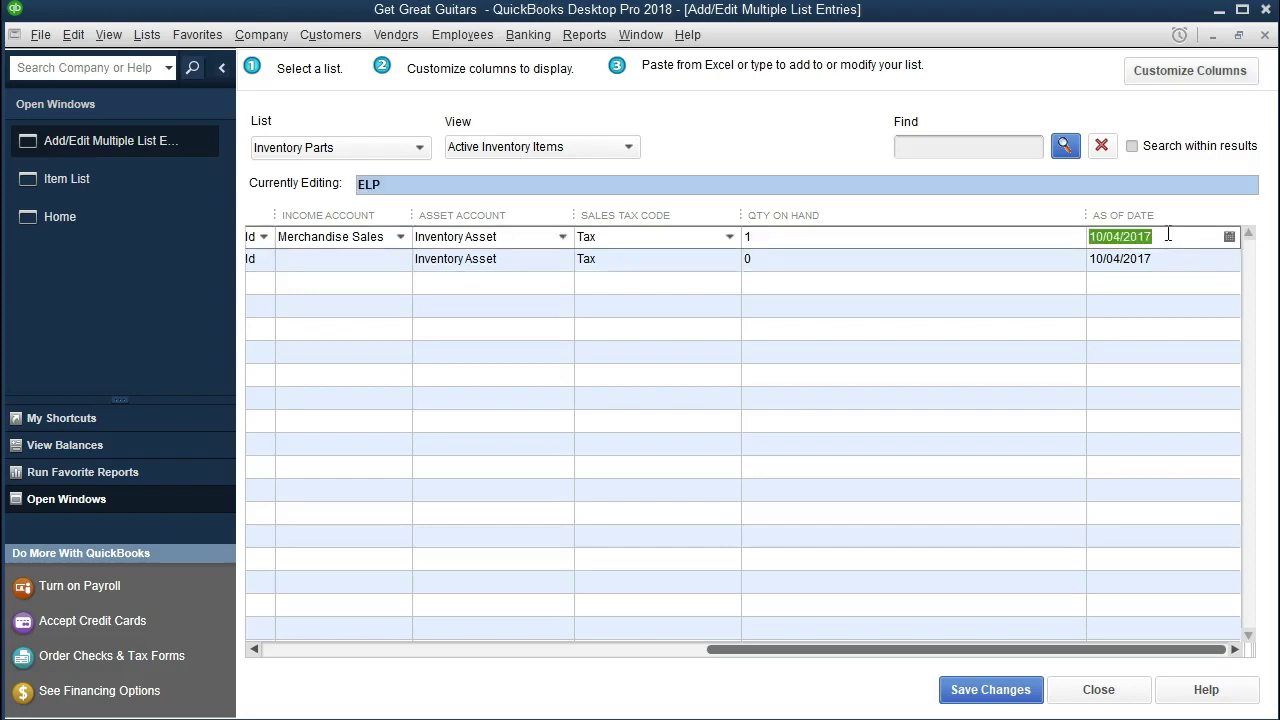
type("12/31/20")
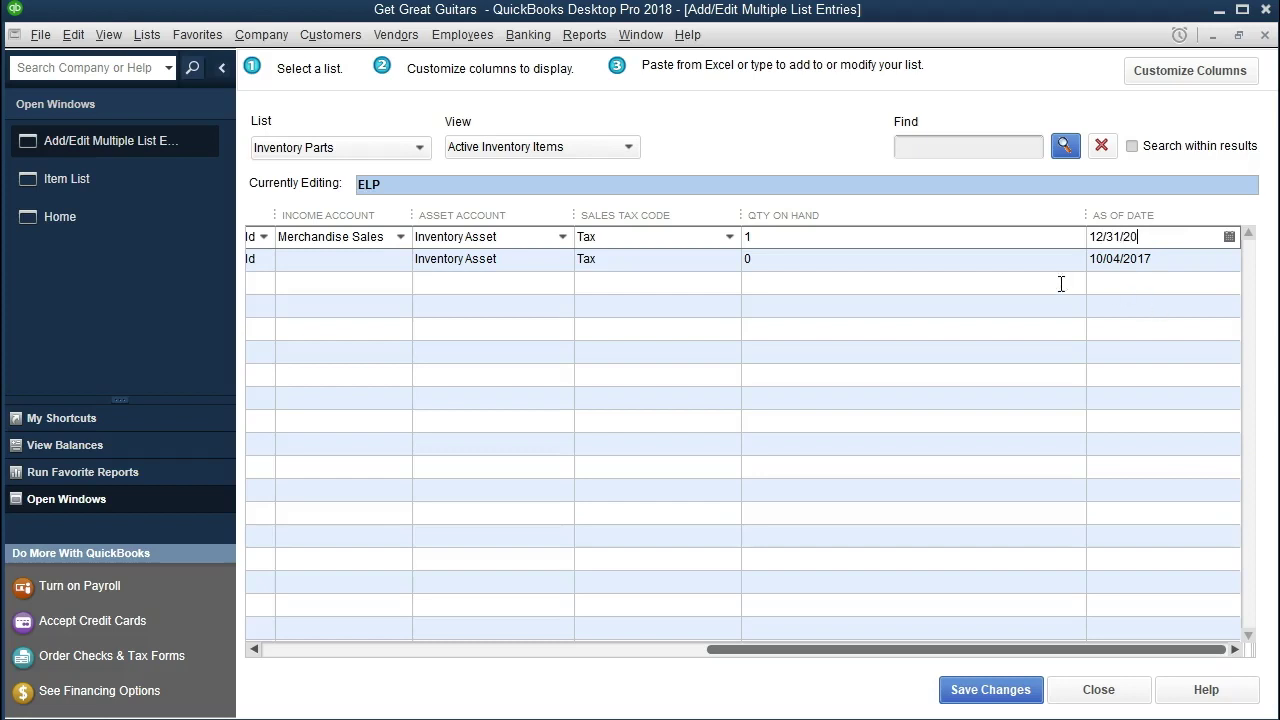
left_click(997, 266)
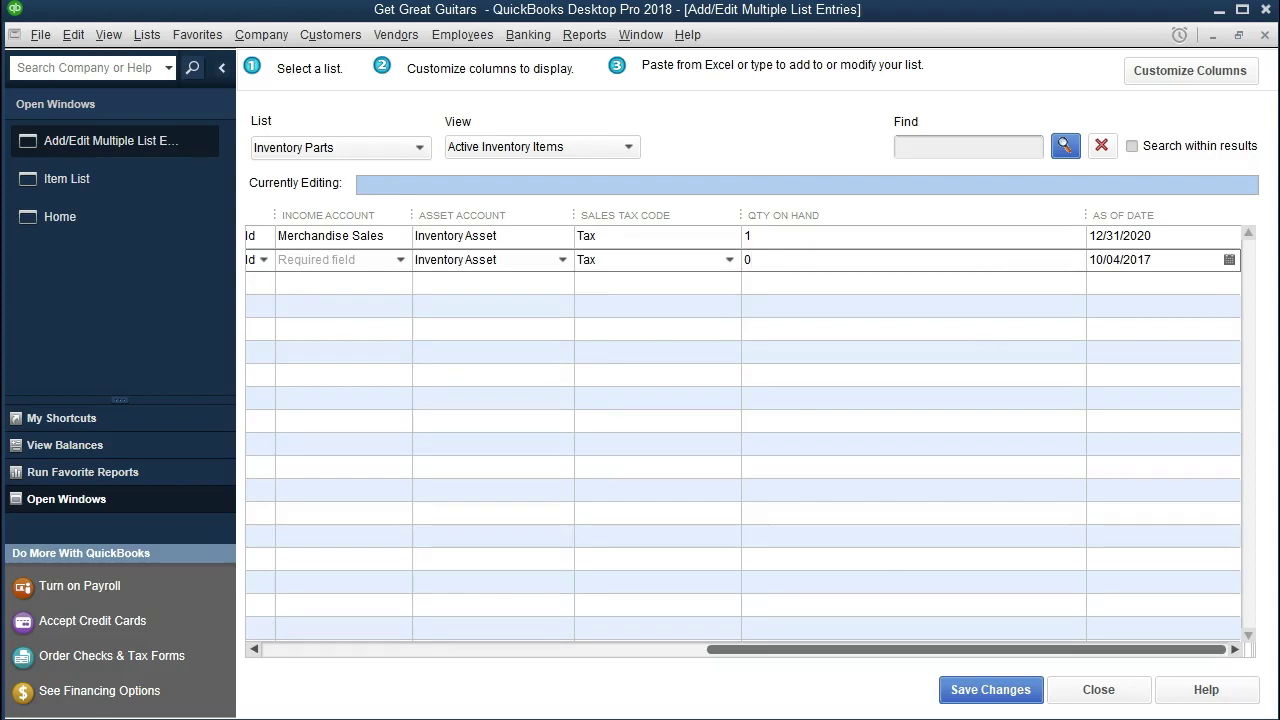
Step: Widen the Sales Description column so that the WILDKAT item's description fits on one line
left_click(335, 587)
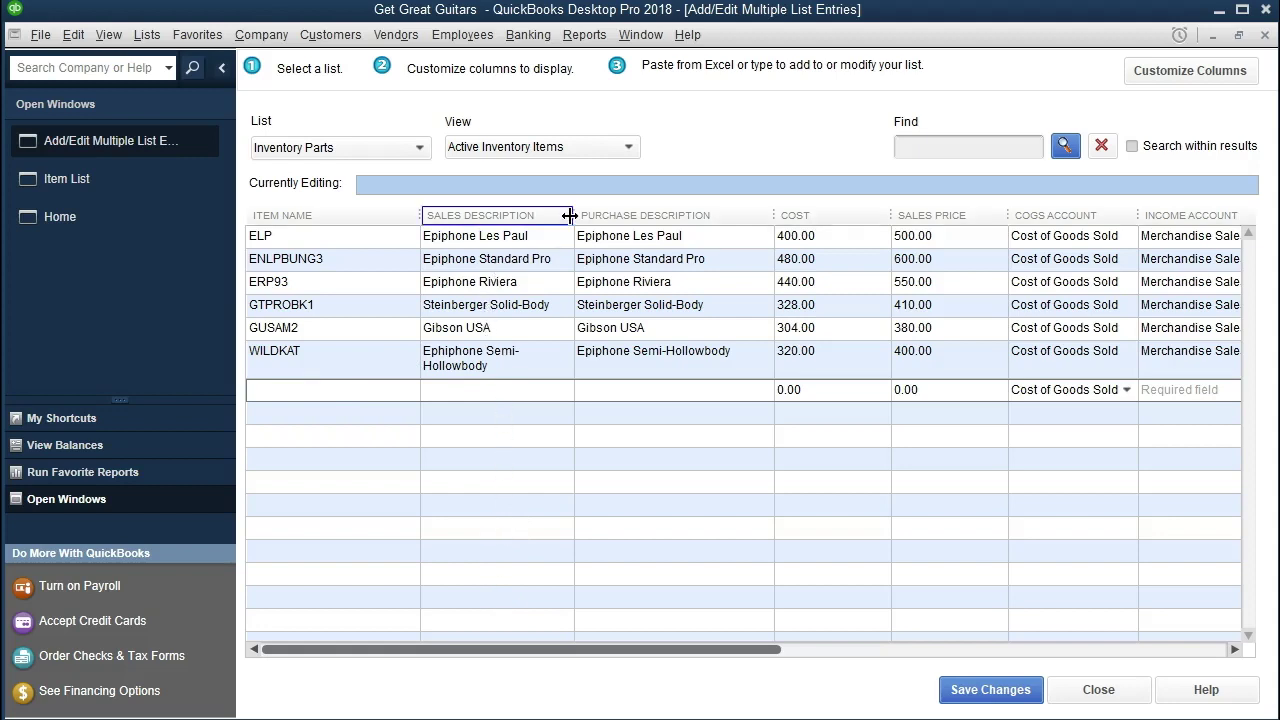
left_click_drag(569, 216, 614, 216)
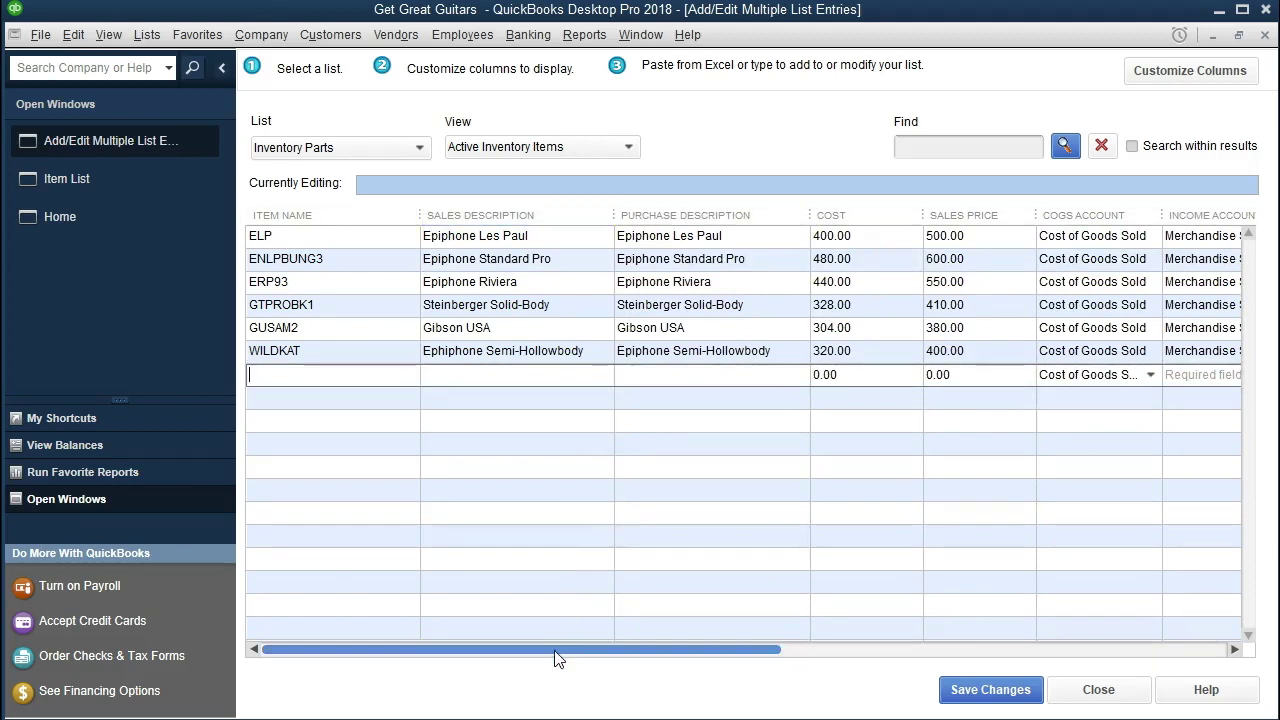
Step: Save the six inventory part records and close the multiple list entries window
left_click_drag(557, 660, 1003, 664)
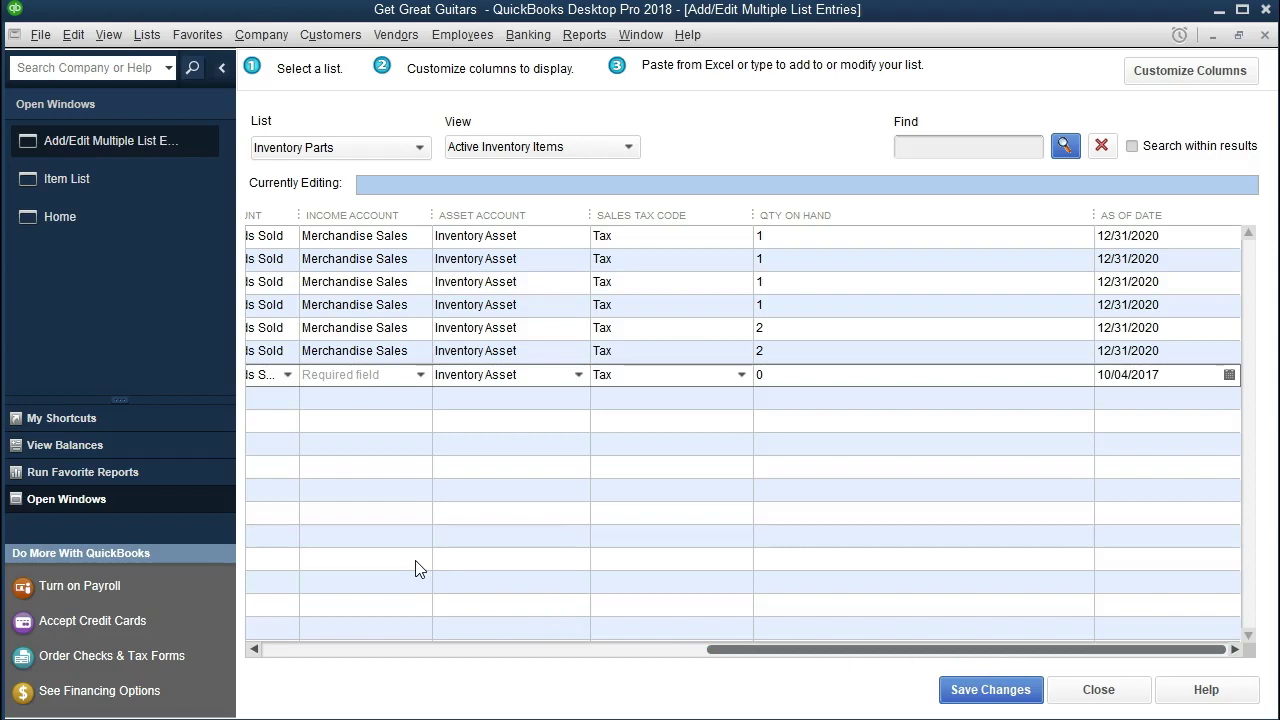
left_click(965, 690)
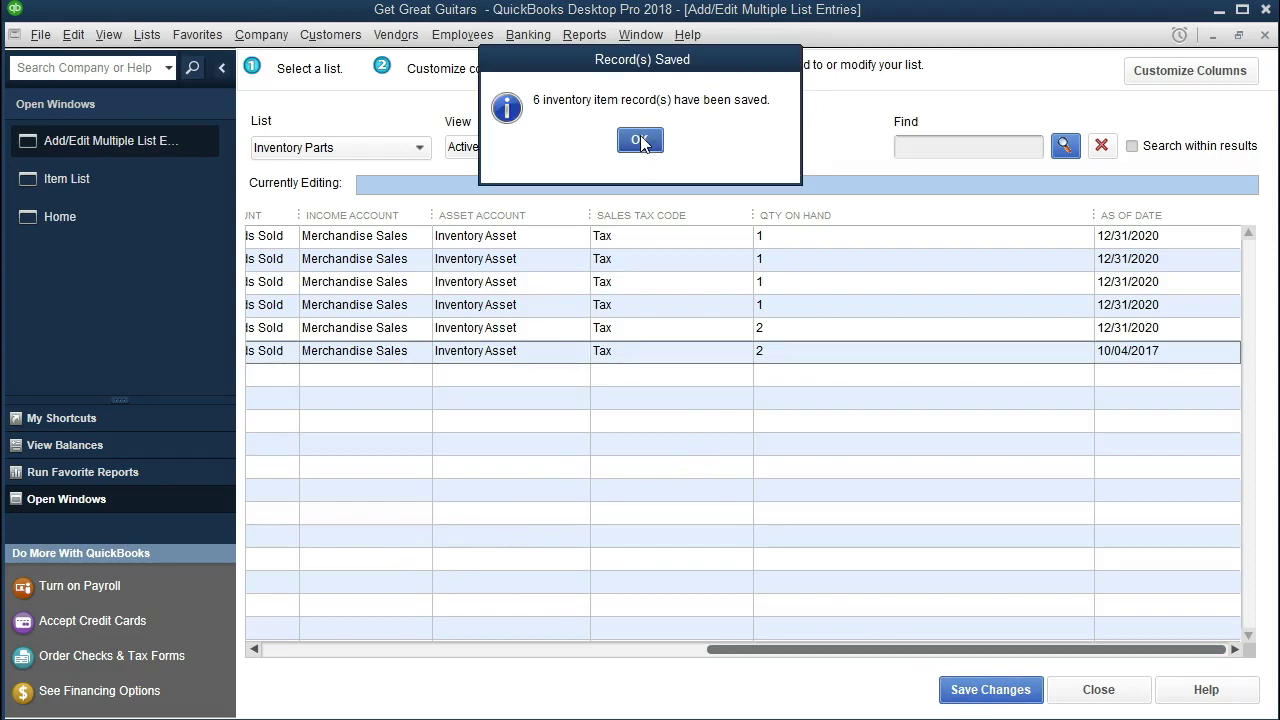
left_click(640, 141)
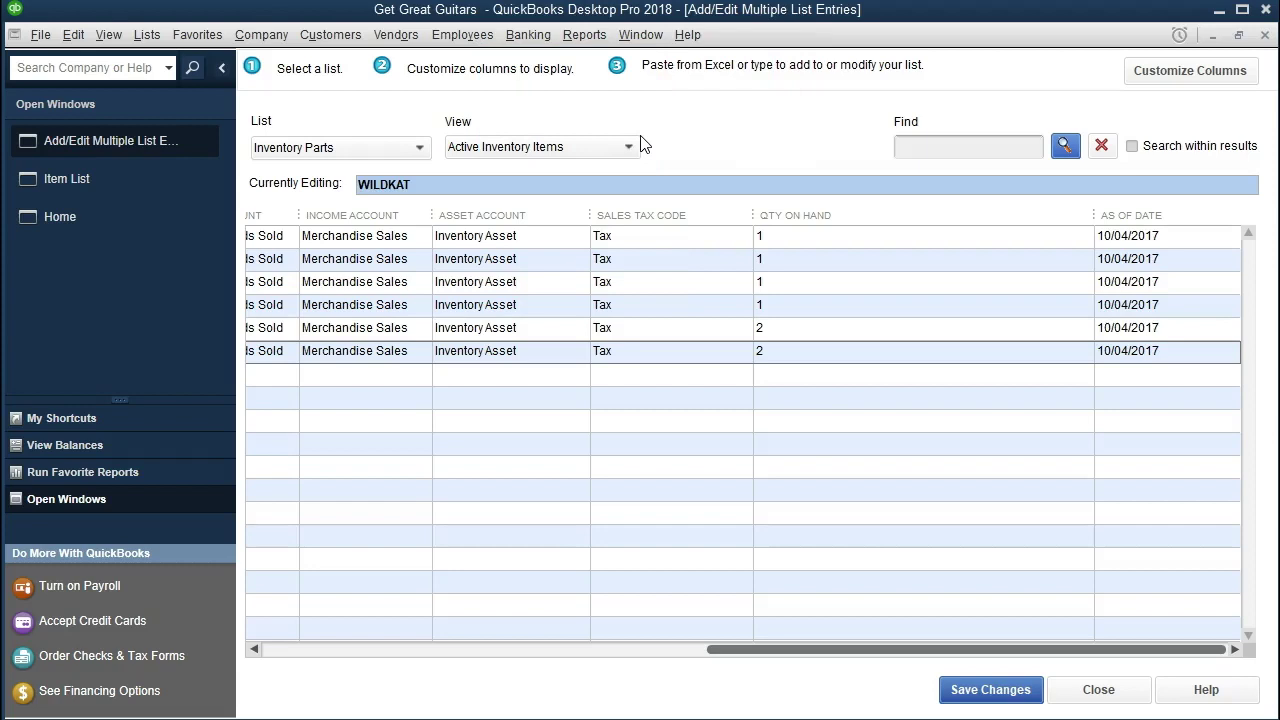
left_click(1265, 36)
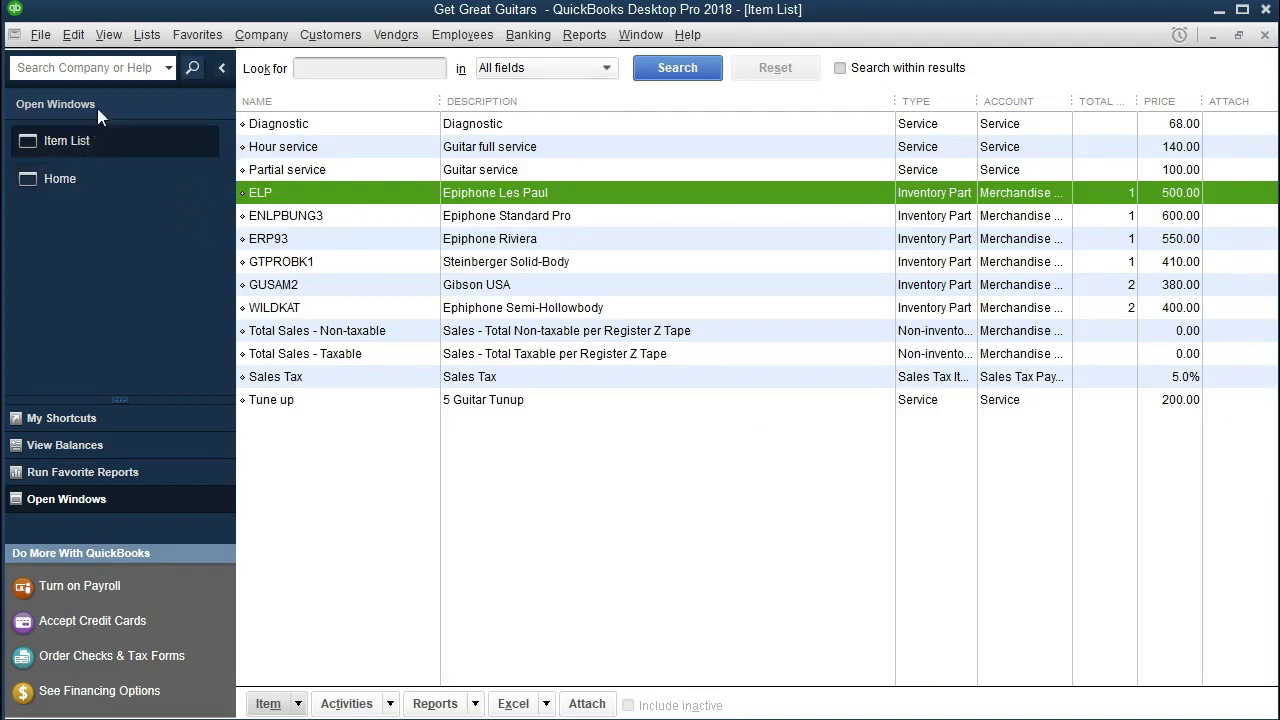
left_click(147, 37)
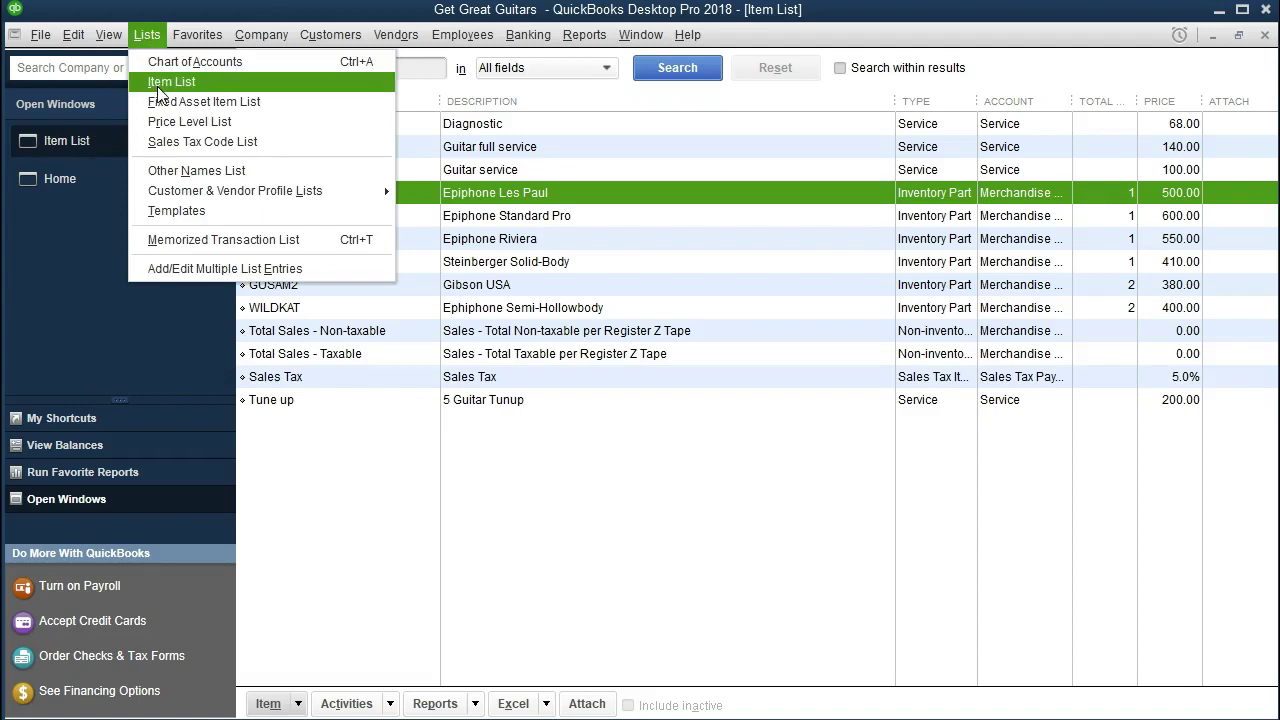
left_click(374, 532)
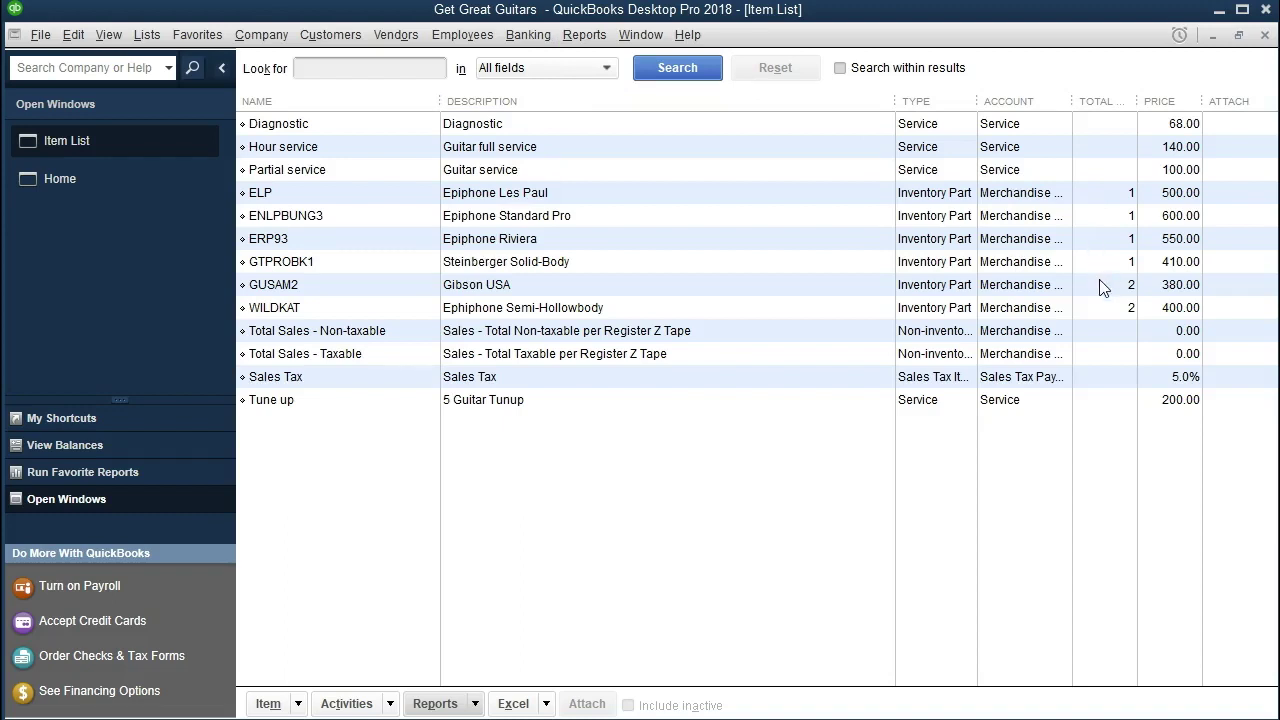
Step: Run the Balance Sheet Standard report as of 12/31/2020
left_click(580, 35)
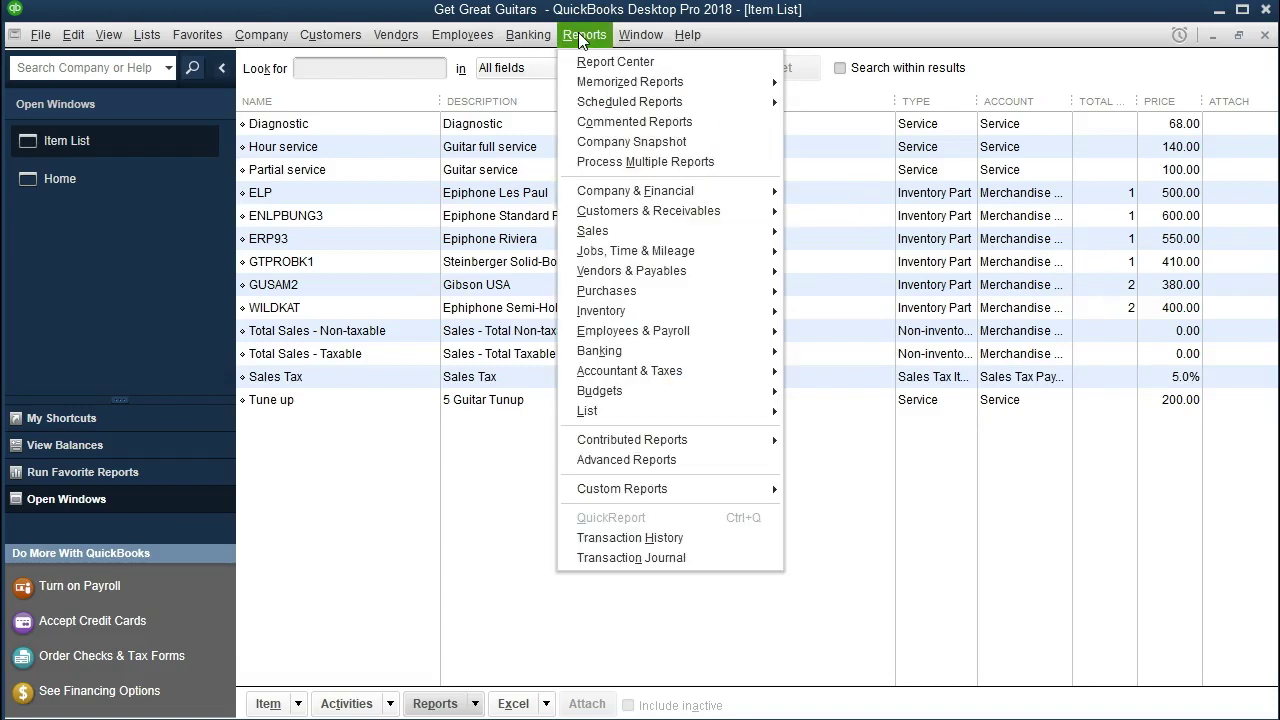
mouse_move(691, 191)
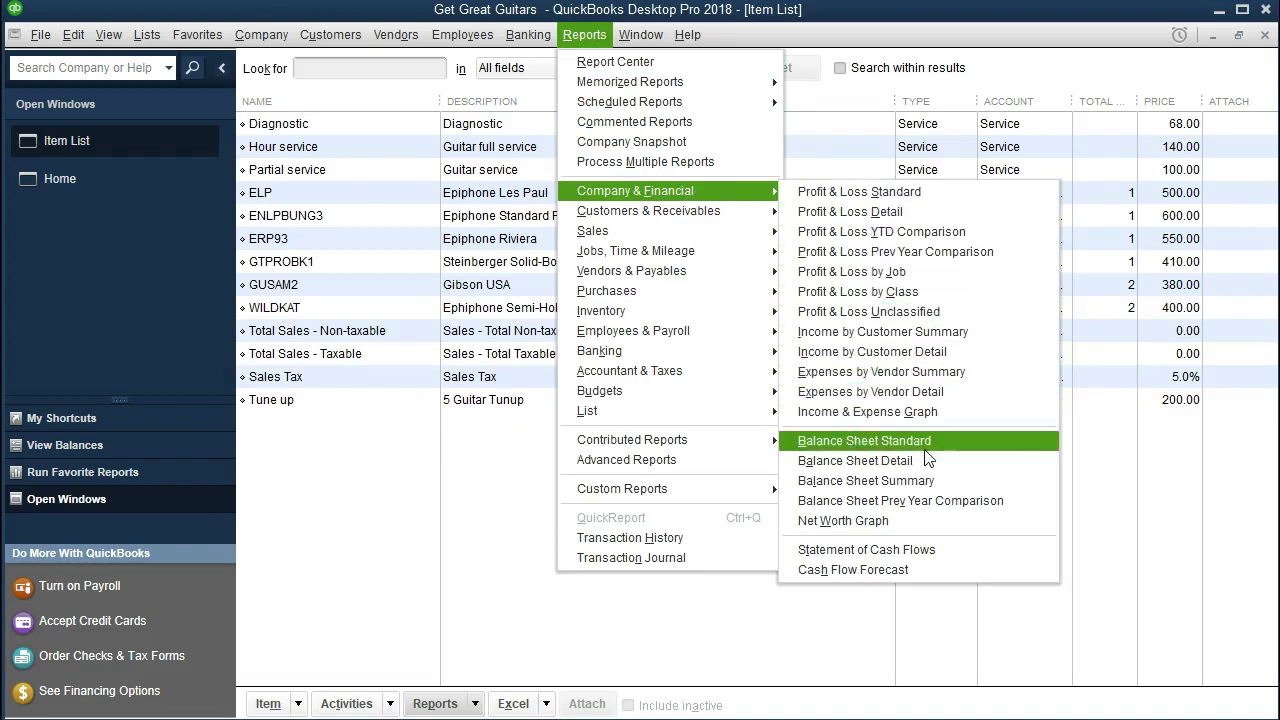
left_click(963, 447)
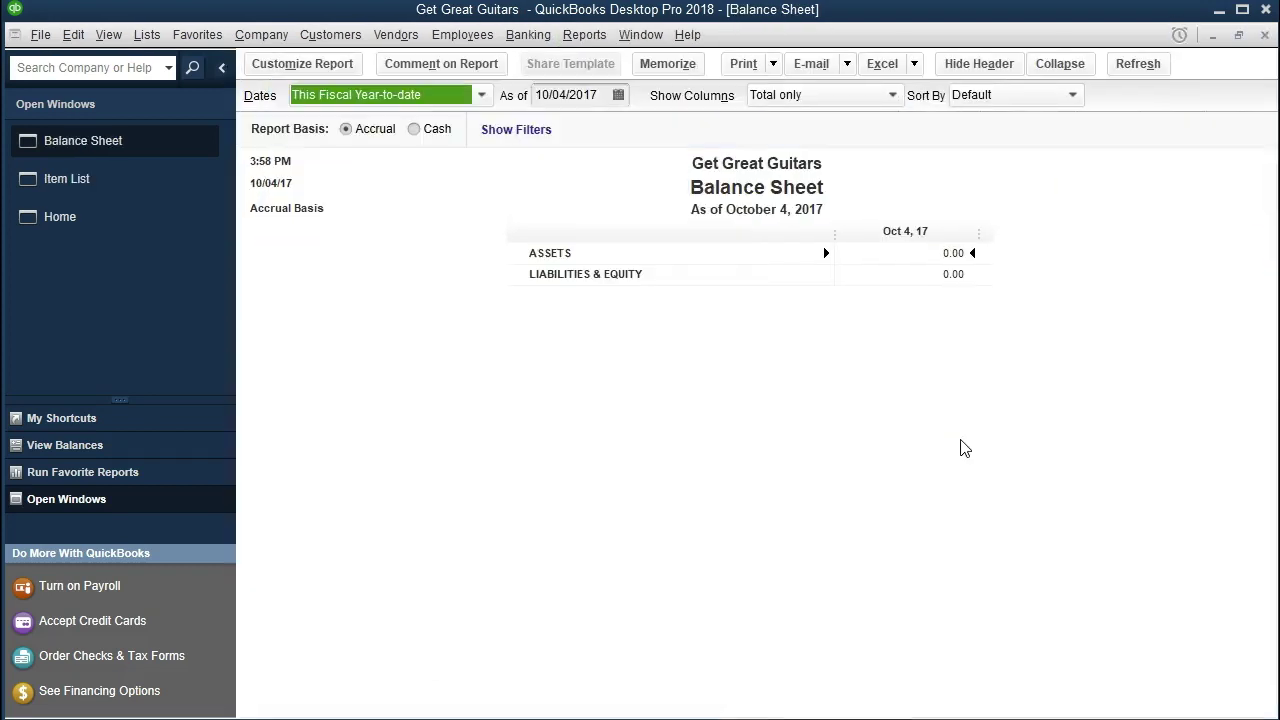
key("Tab")
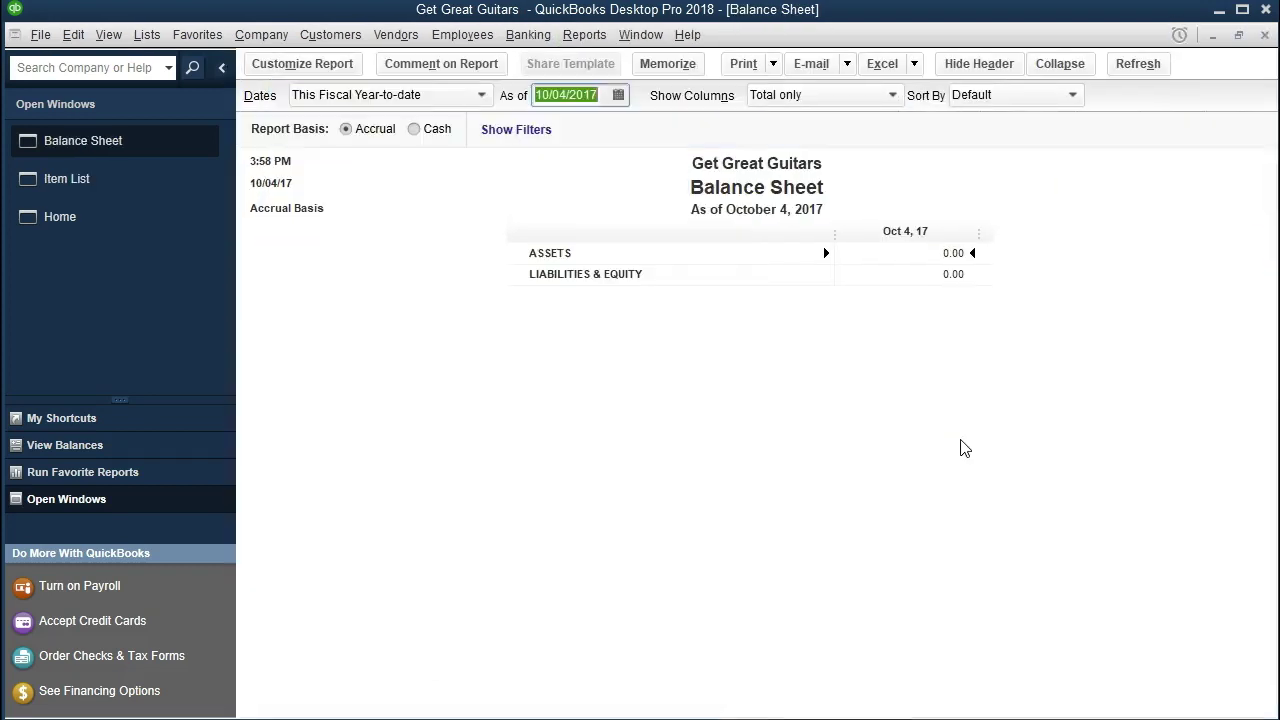
type("1")
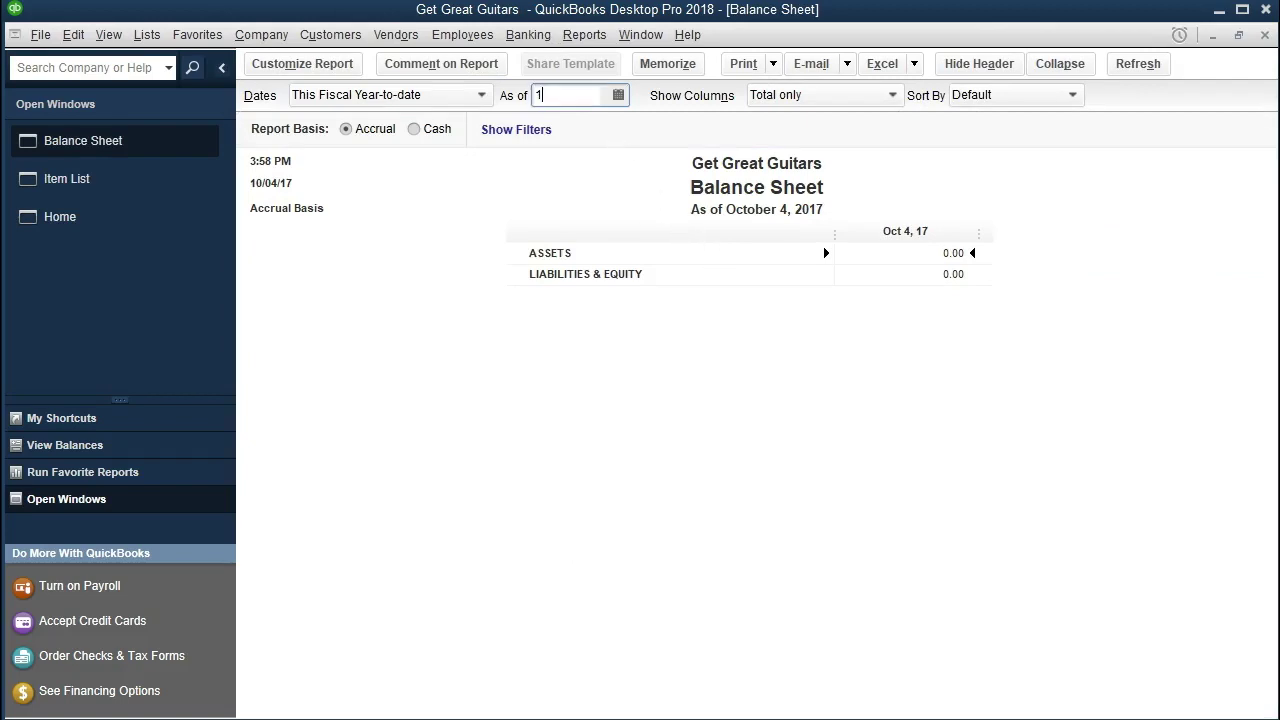
type("23120")
key("Tab")
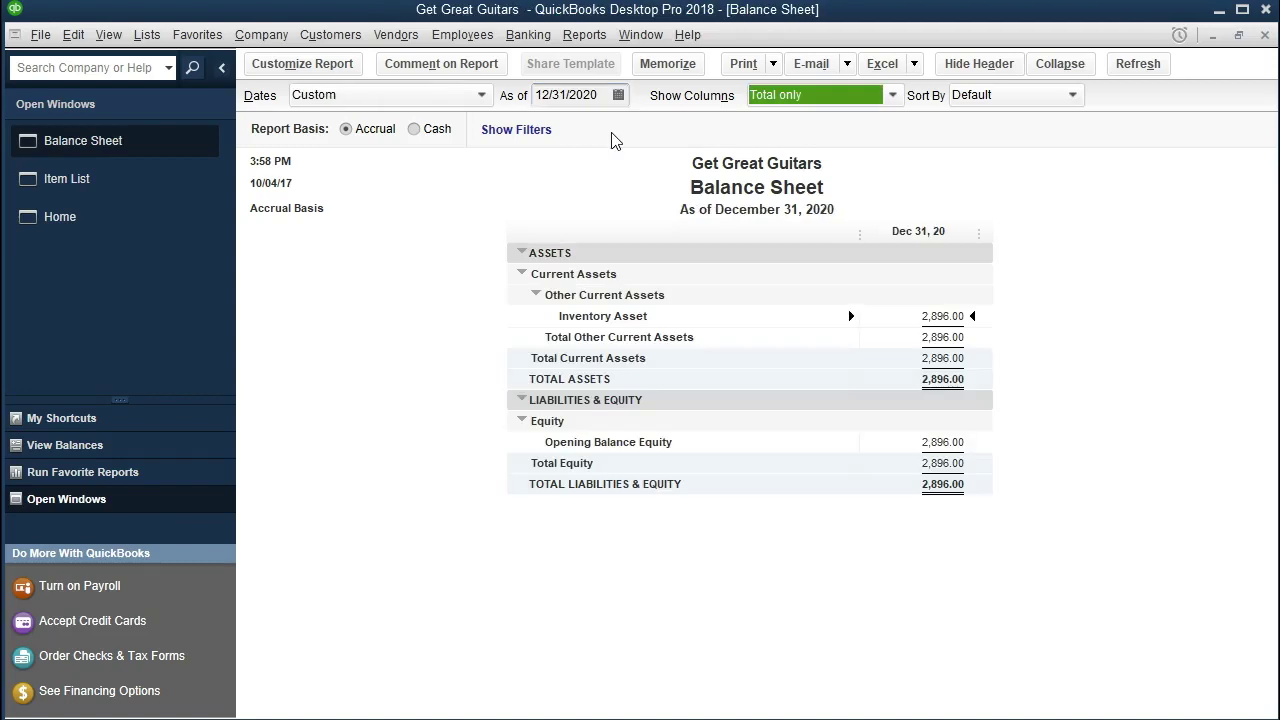
Step: Trace the Inventory Asset balance to the WILDKAT opening adjustment, and close the adjustment and both reports without memorizing
double_click(950, 318)
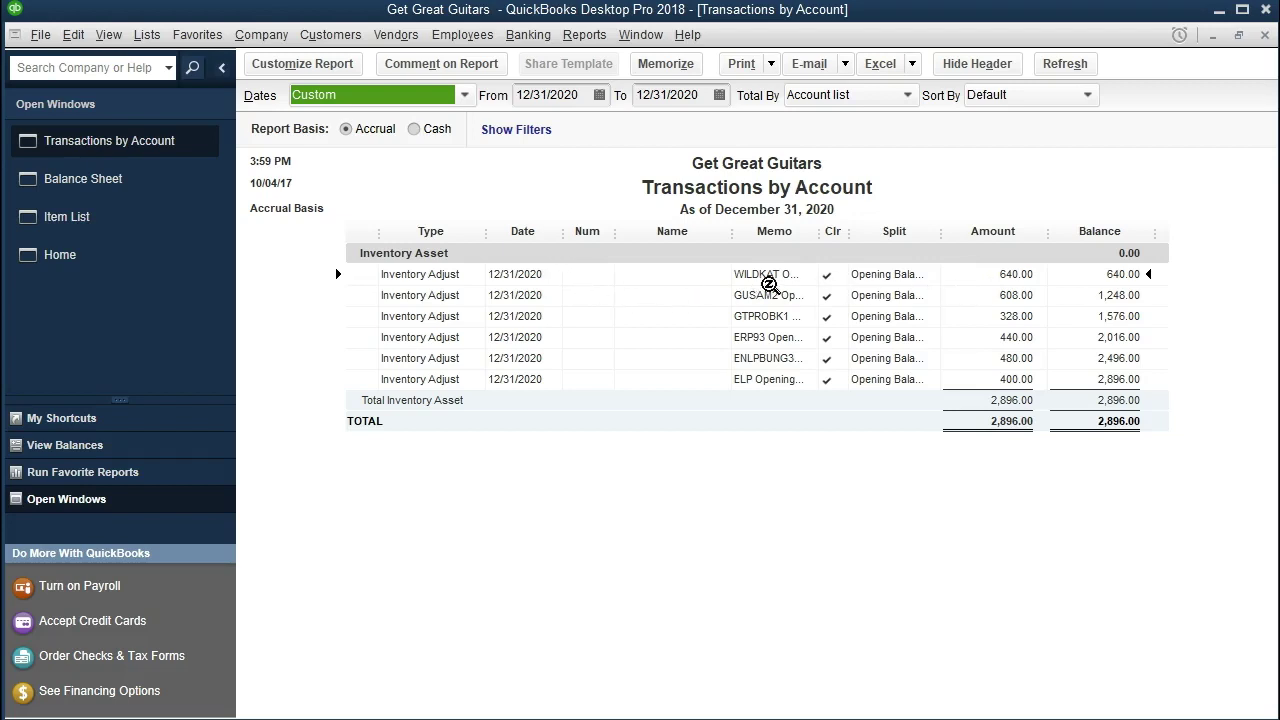
double_click(993, 274)
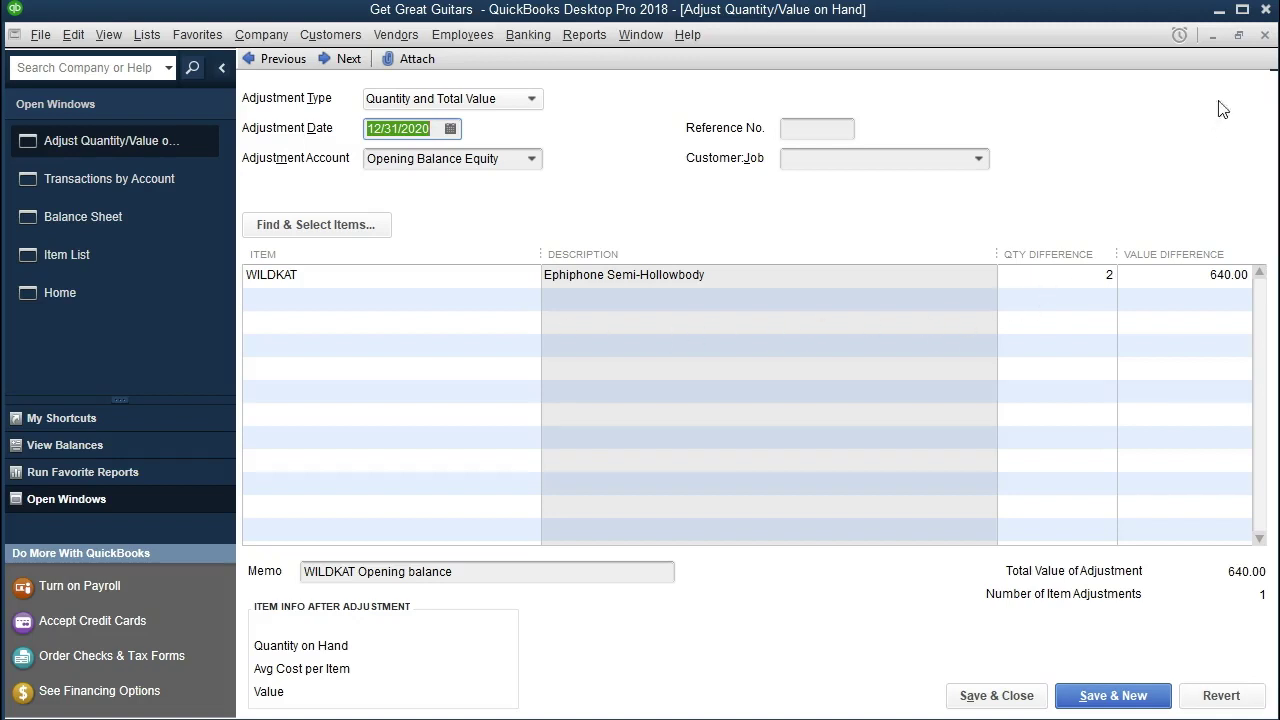
left_click(1266, 35)
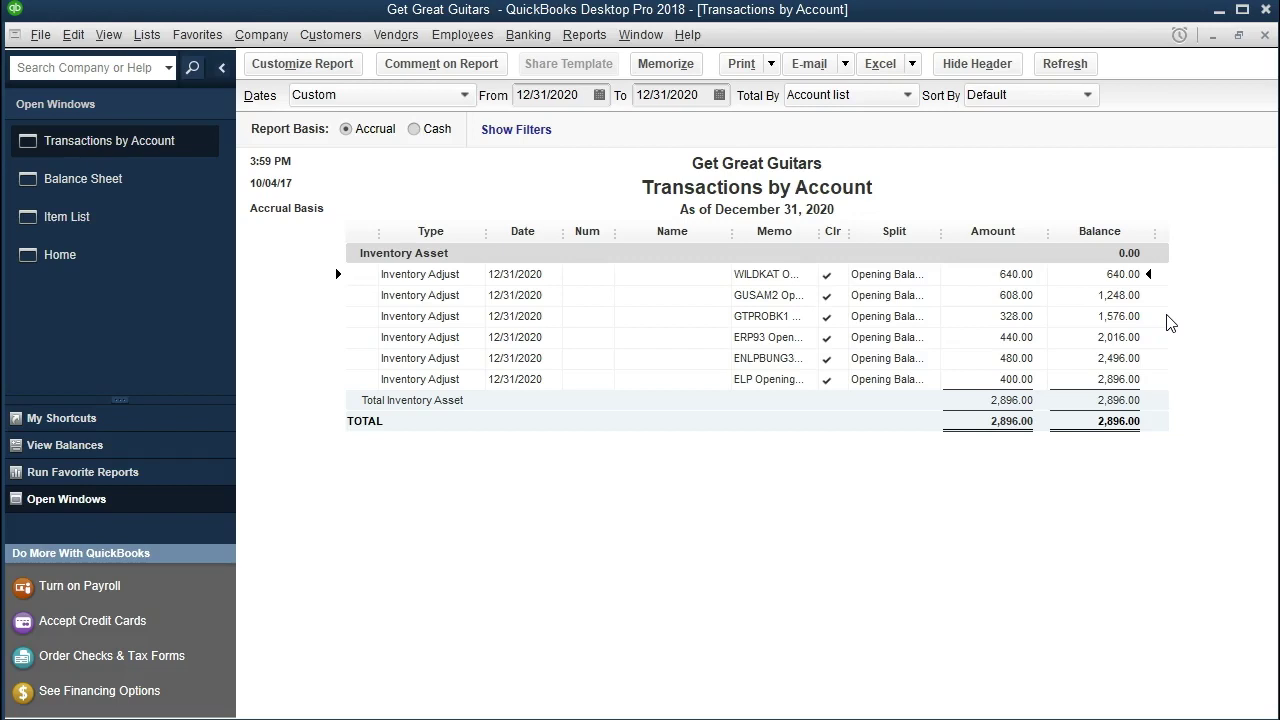
left_click(1266, 35)
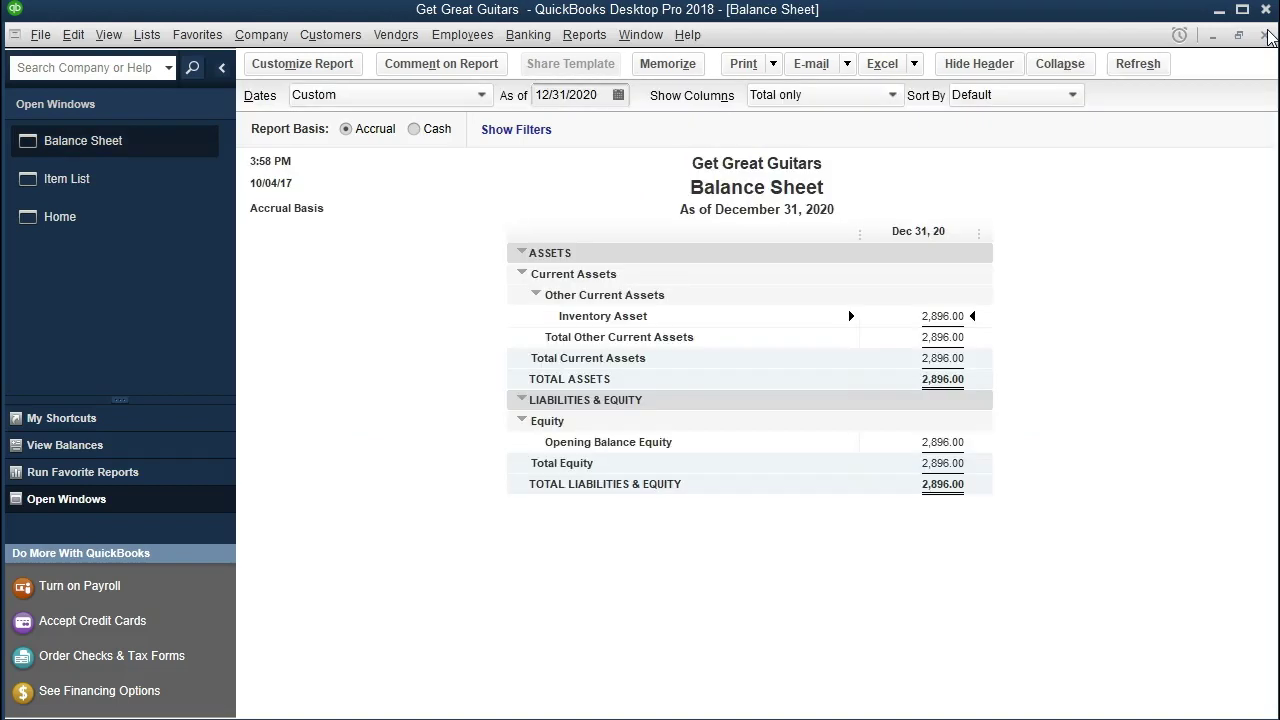
left_click(1266, 35)
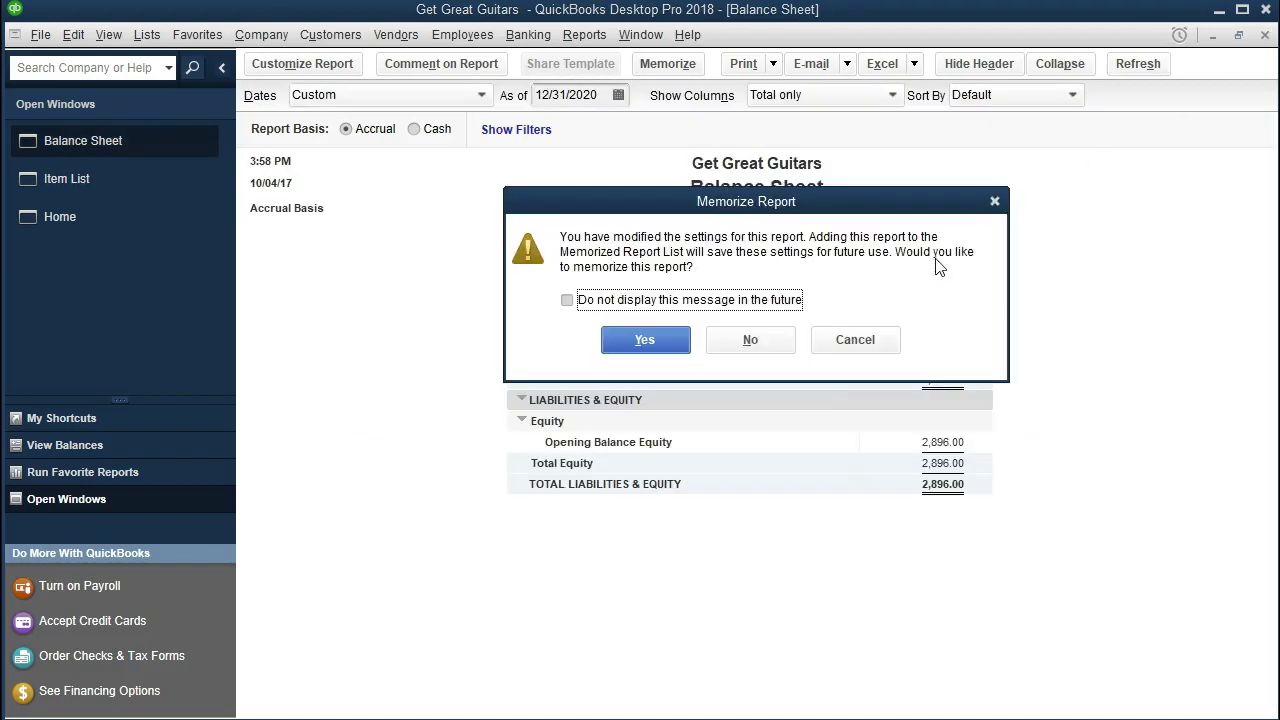
left_click(756, 352)
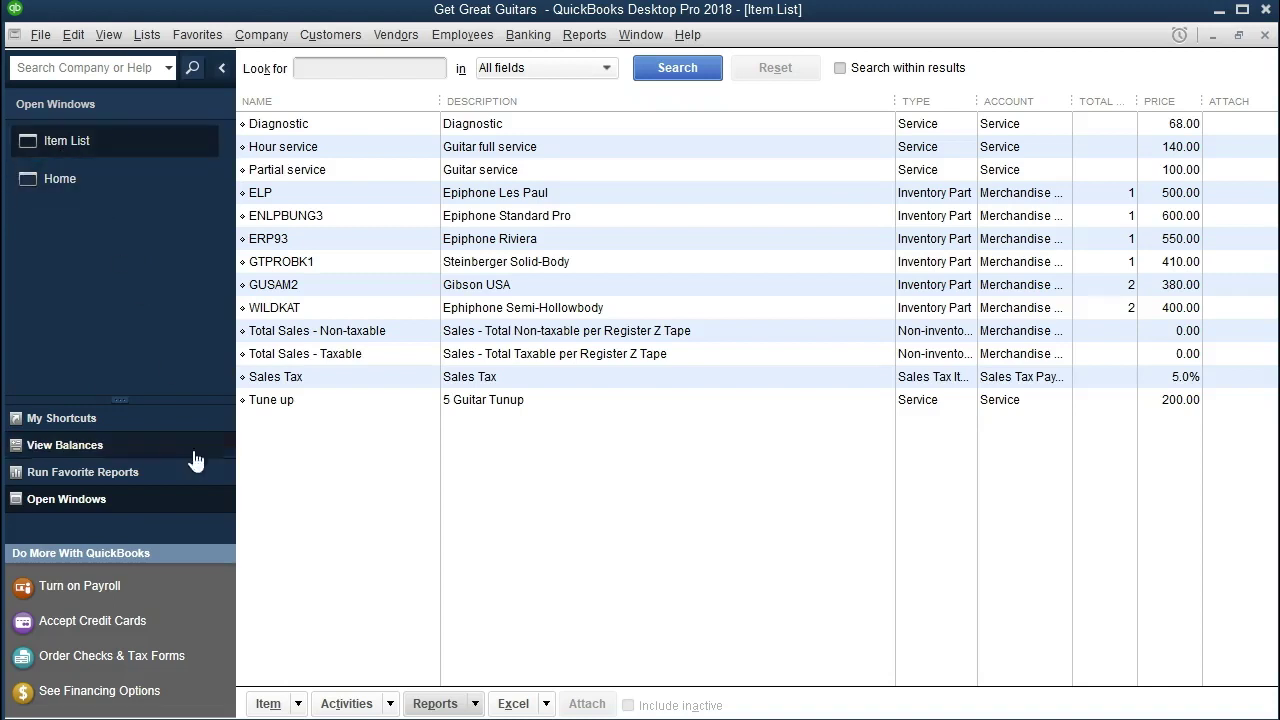
left_click(298, 704)
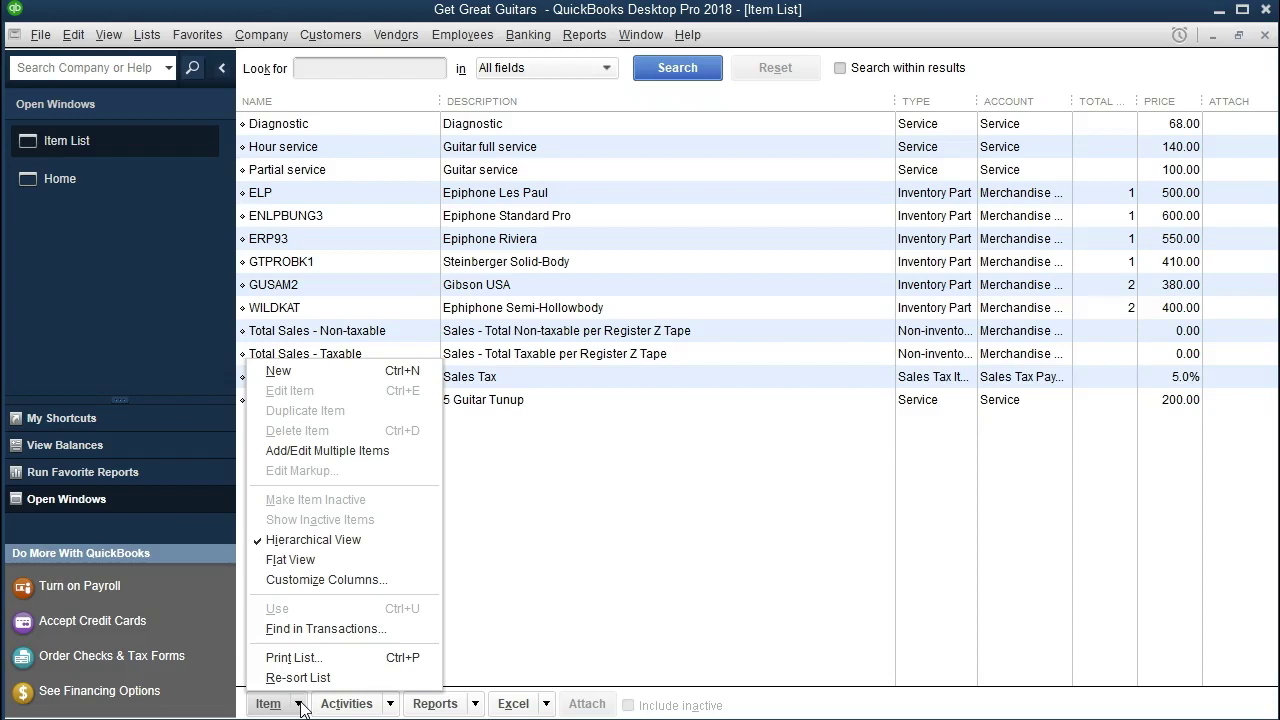
left_click(552, 622)
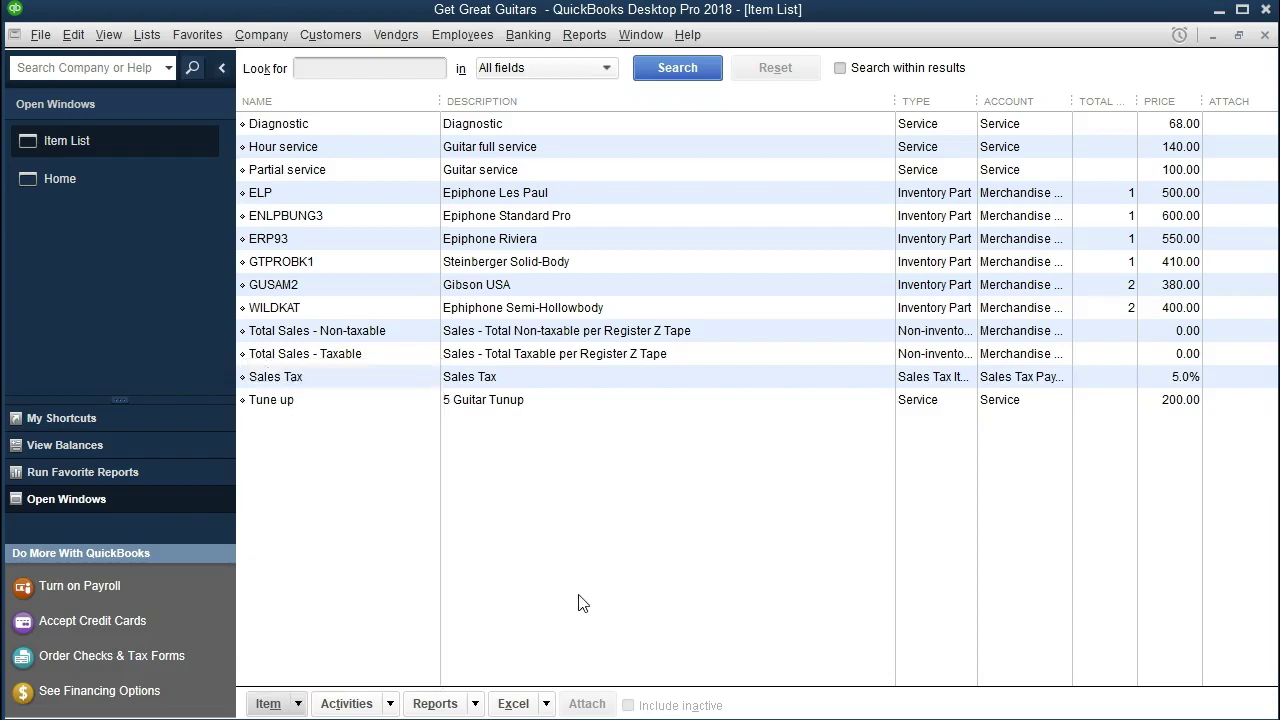
Step: Generate the Item Listing report from the item list
left_click(476, 705)
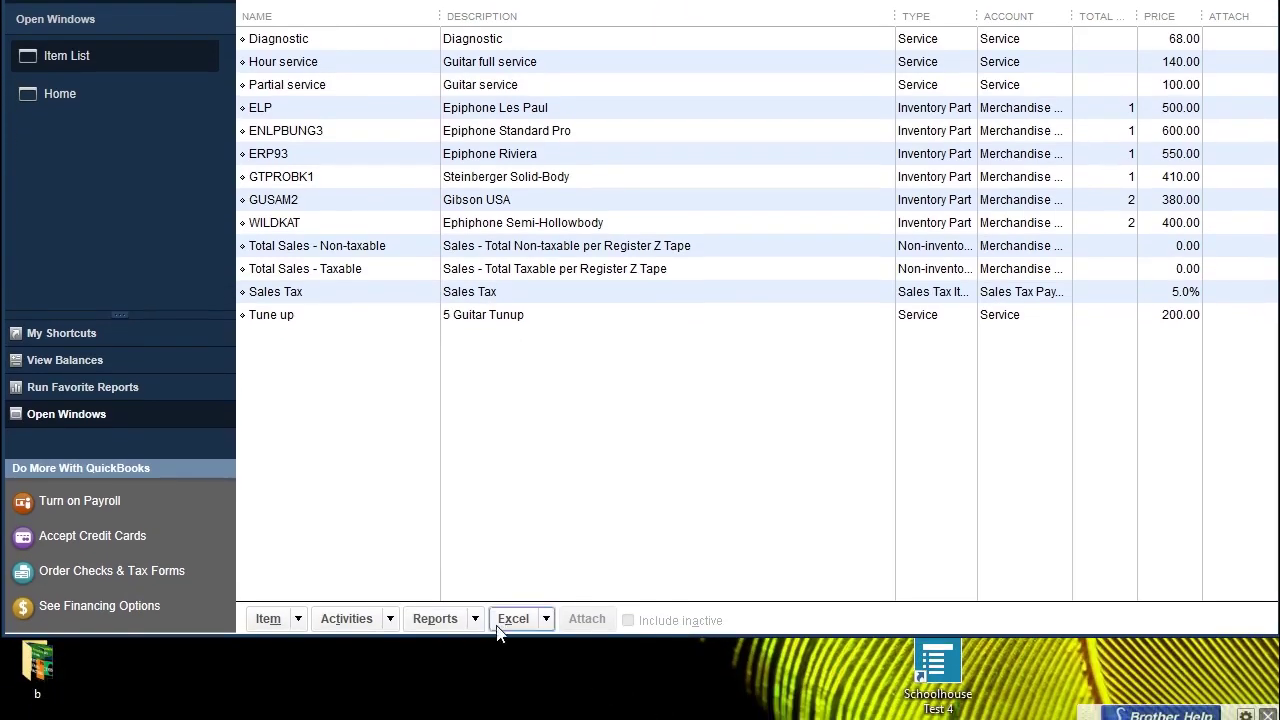
left_click(475, 619)
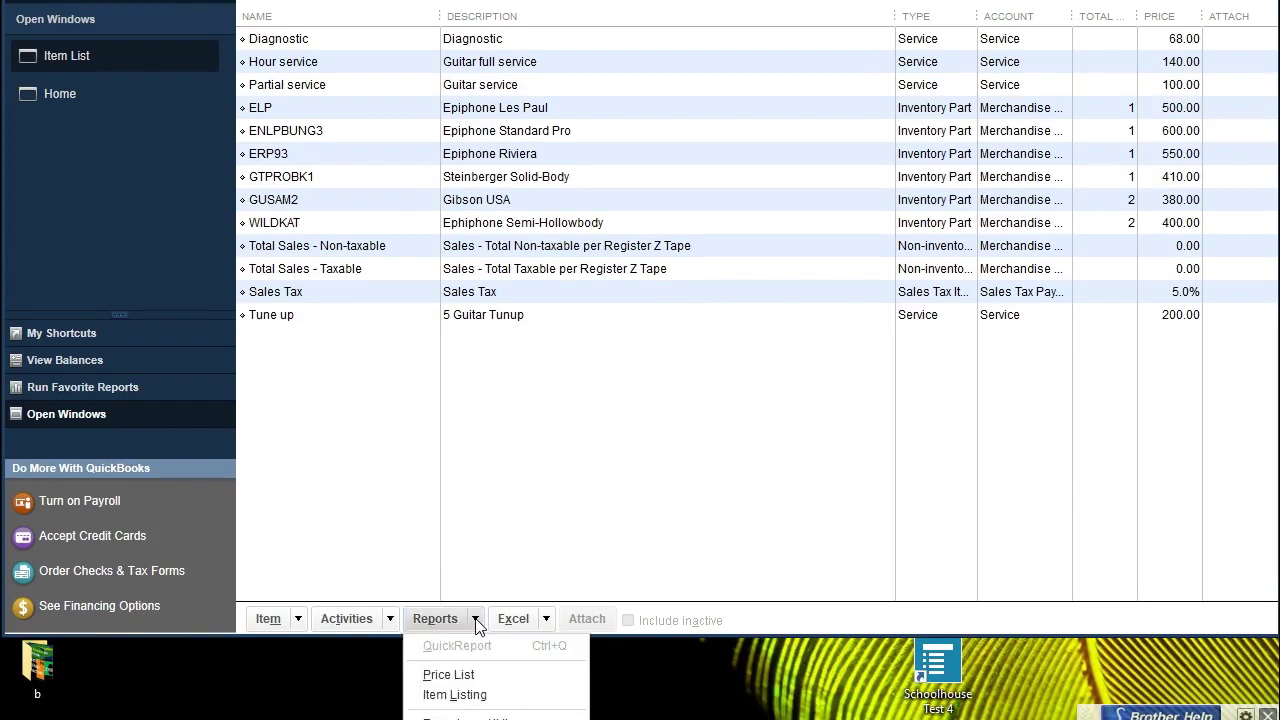
left_click(506, 695)
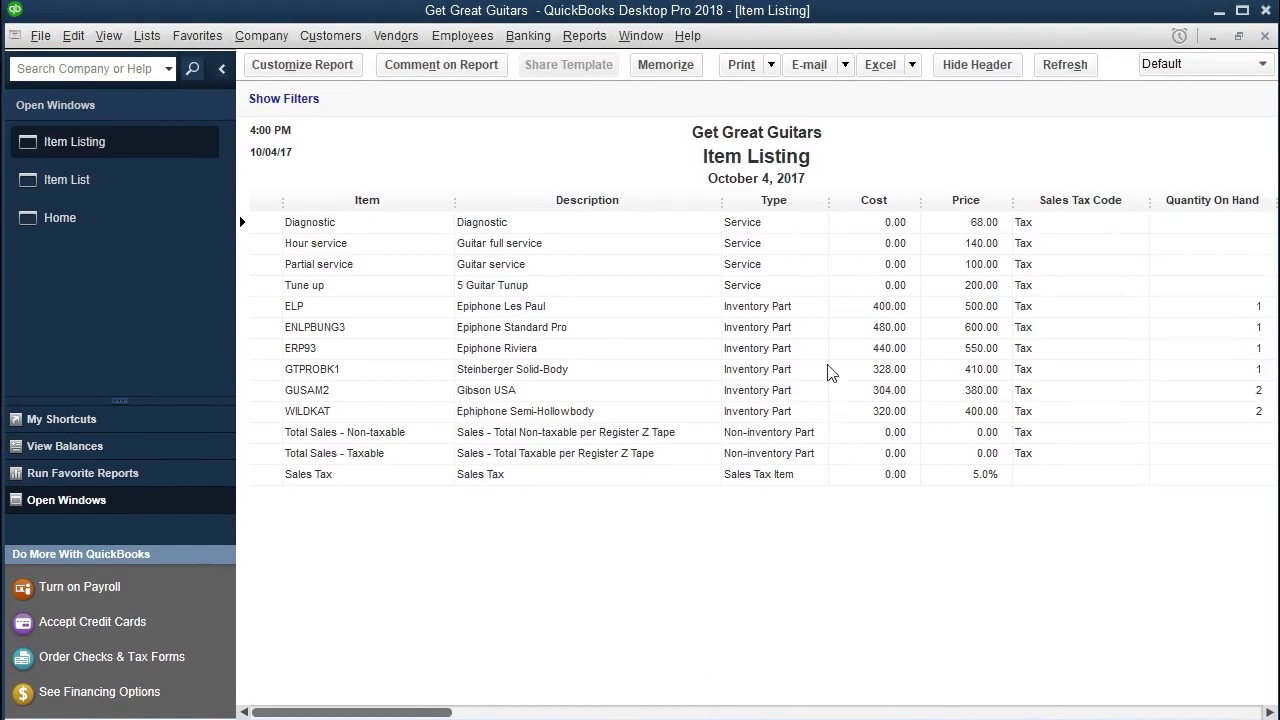
left_click(590, 36)
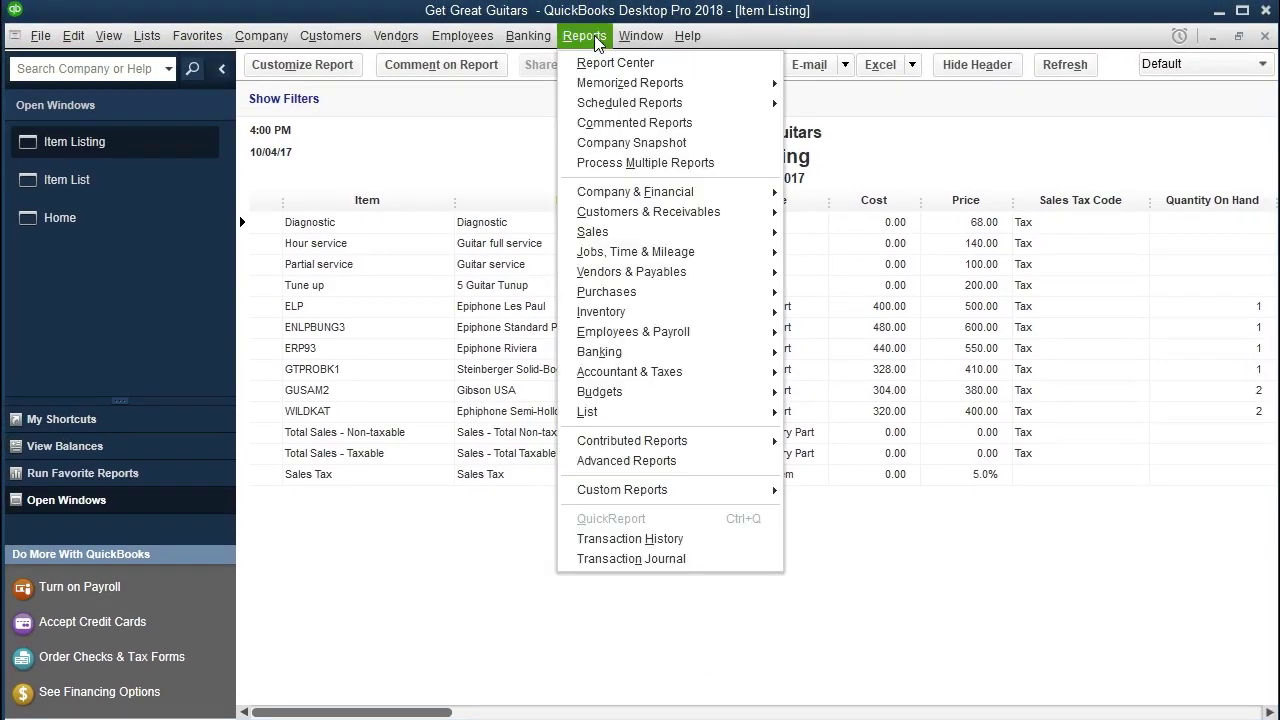
left_click(593, 37)
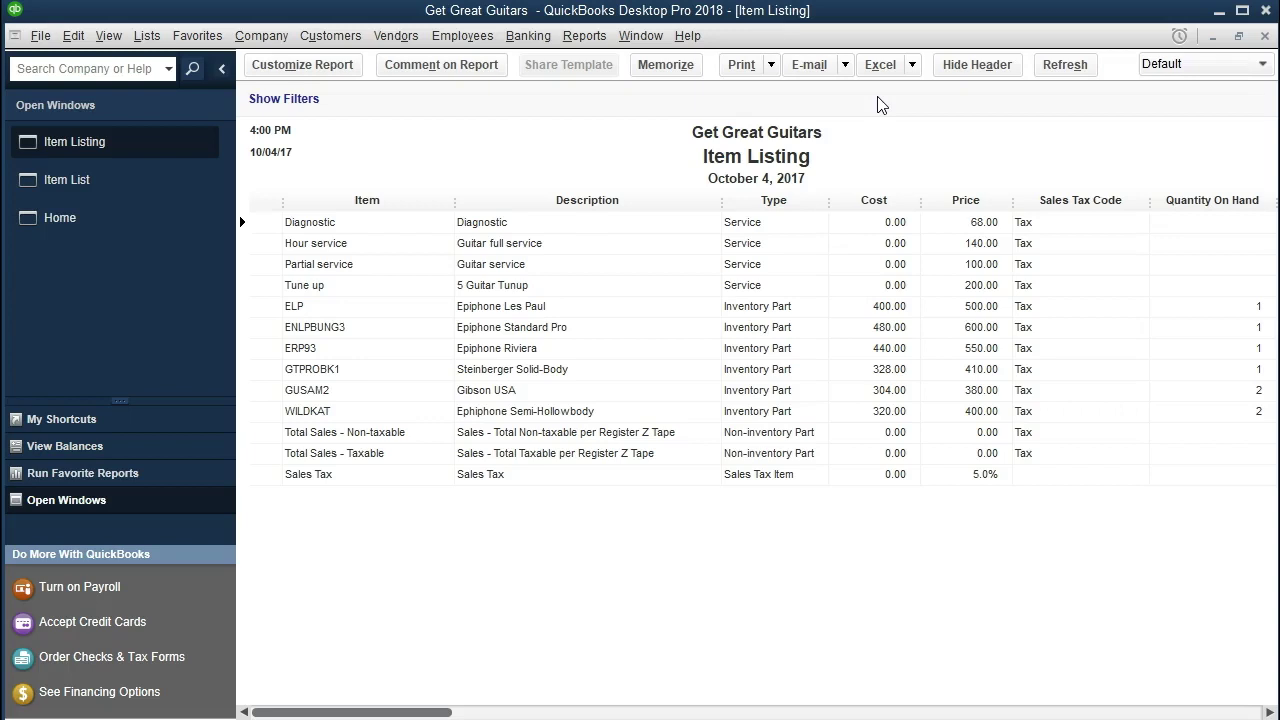
Step: Export the Item Listing report to a new worksheet in a new Excel workbook
left_click(882, 65)
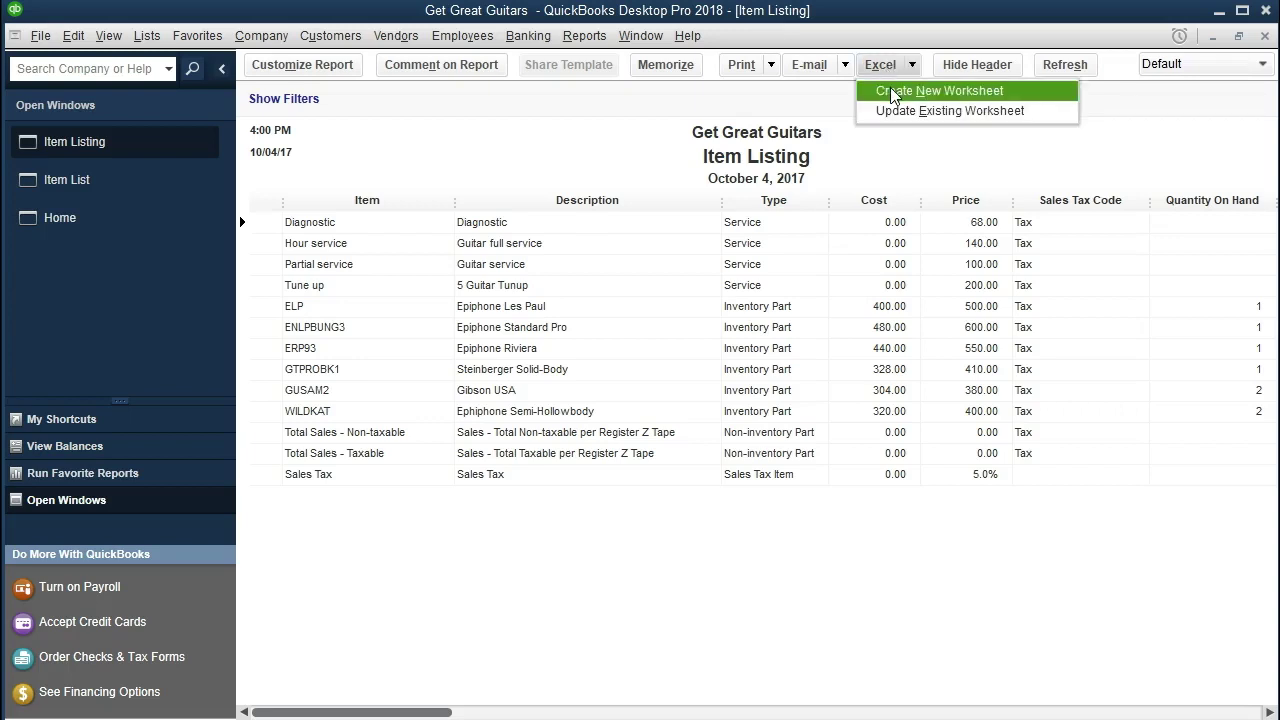
left_click(893, 91)
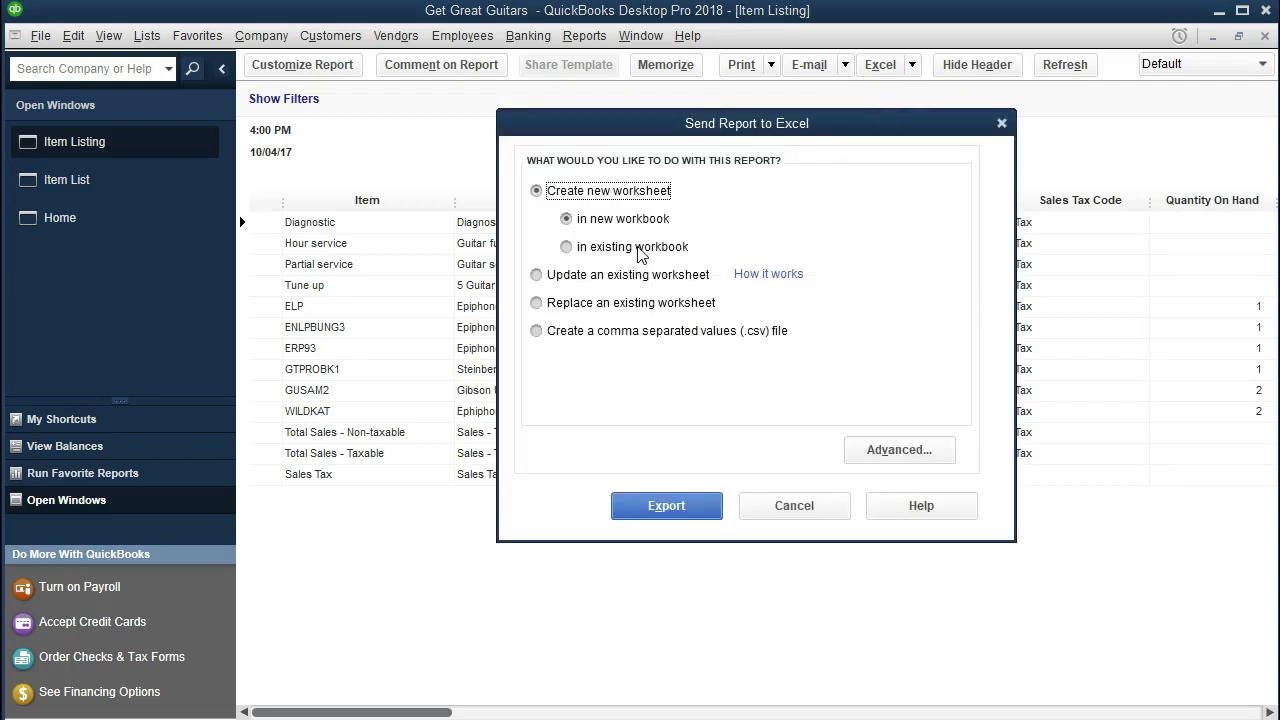
left_click(666, 508)
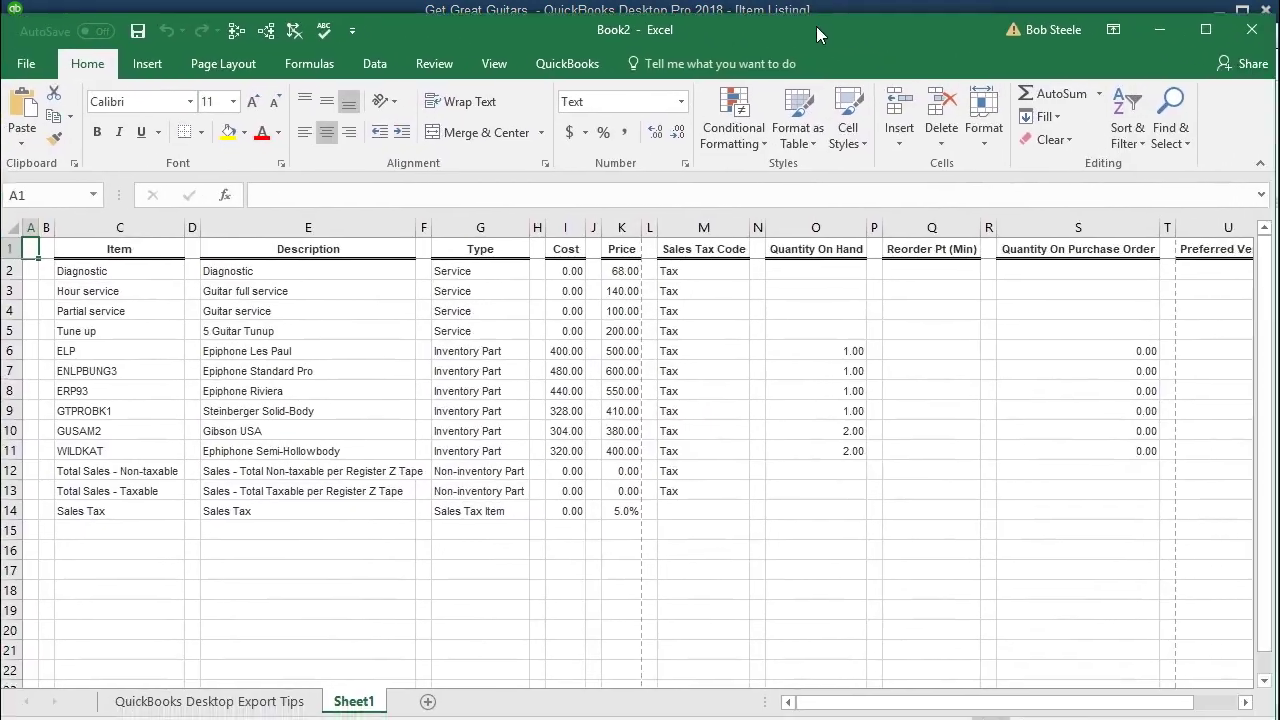
double_click(816, 34)
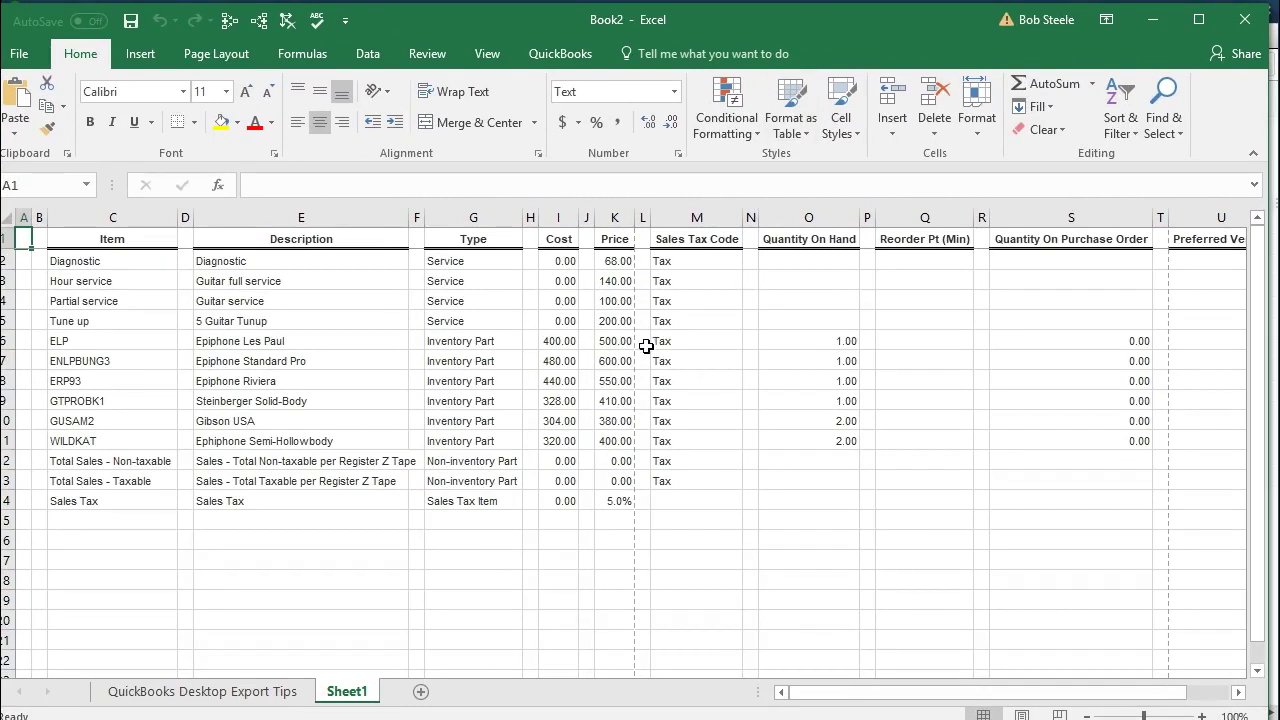
Step: Rename the exported worksheet from Sheet1 to Item List
double_click(345, 690)
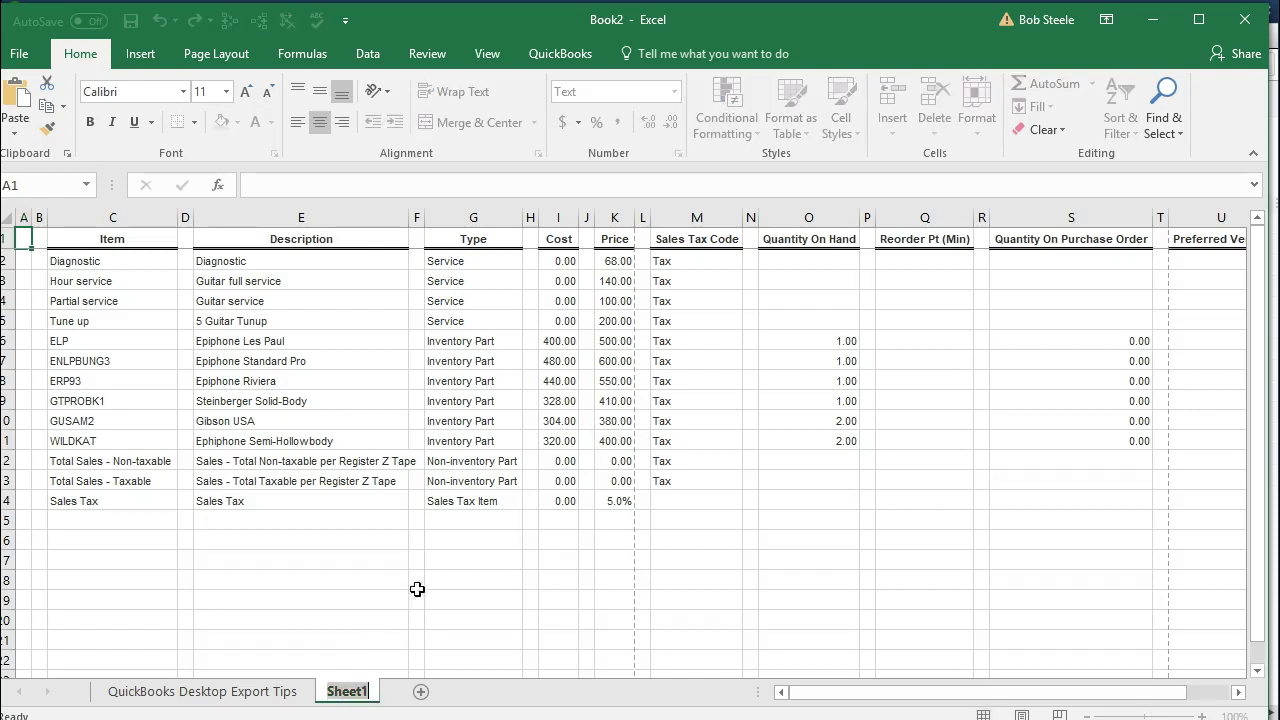
type("Item ")
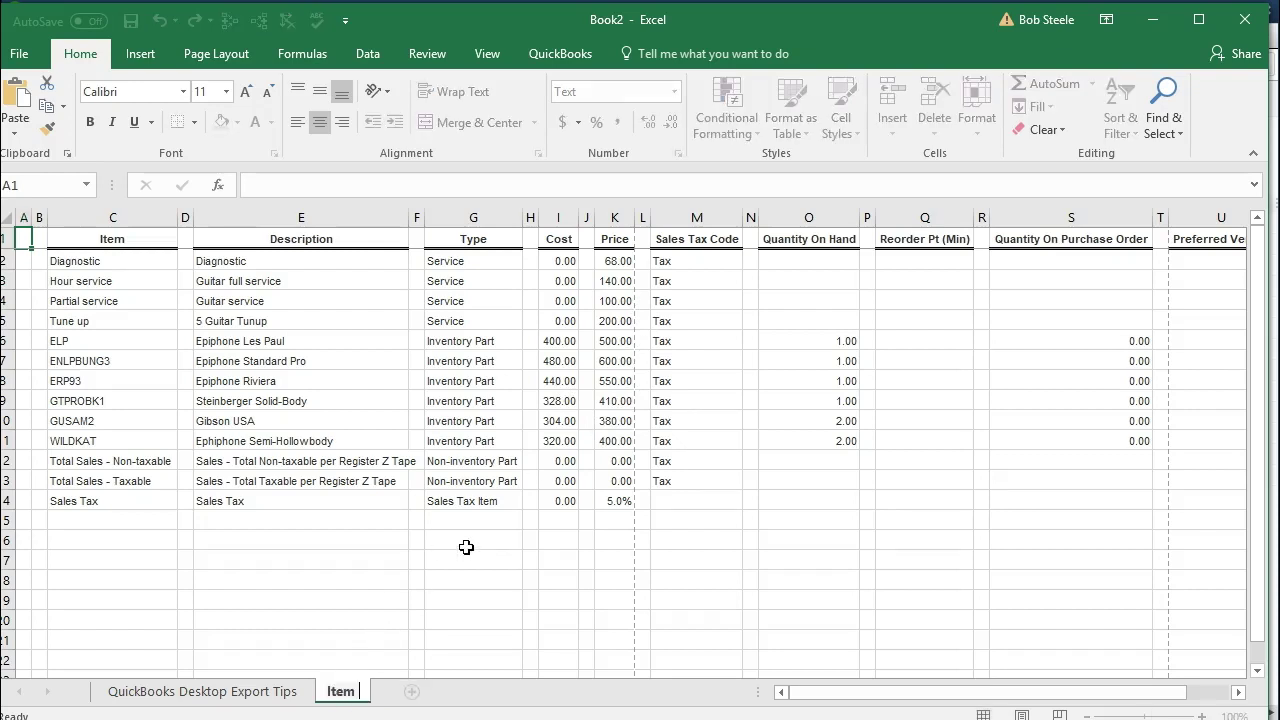
type("List")
left_click(466, 547)
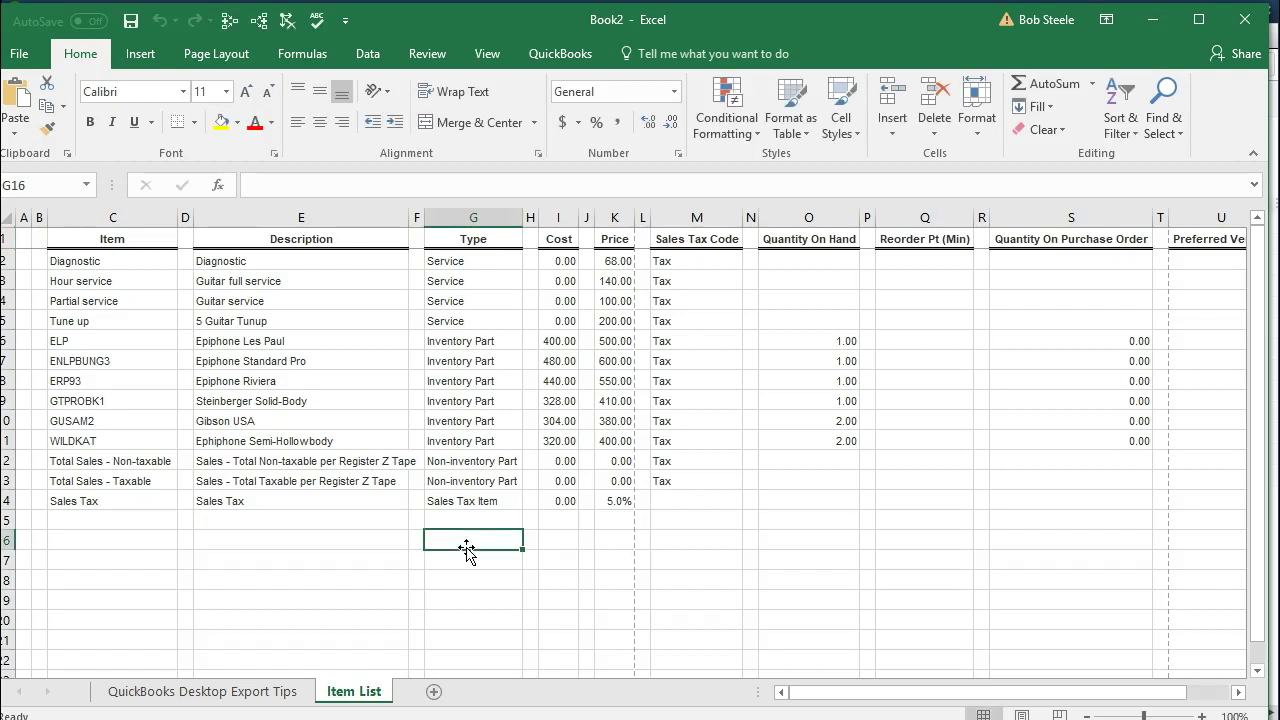
Step: Start saving the workbook under a new name and browse to the Get Great Guitars folder on the Desktop
left_click(20, 55)
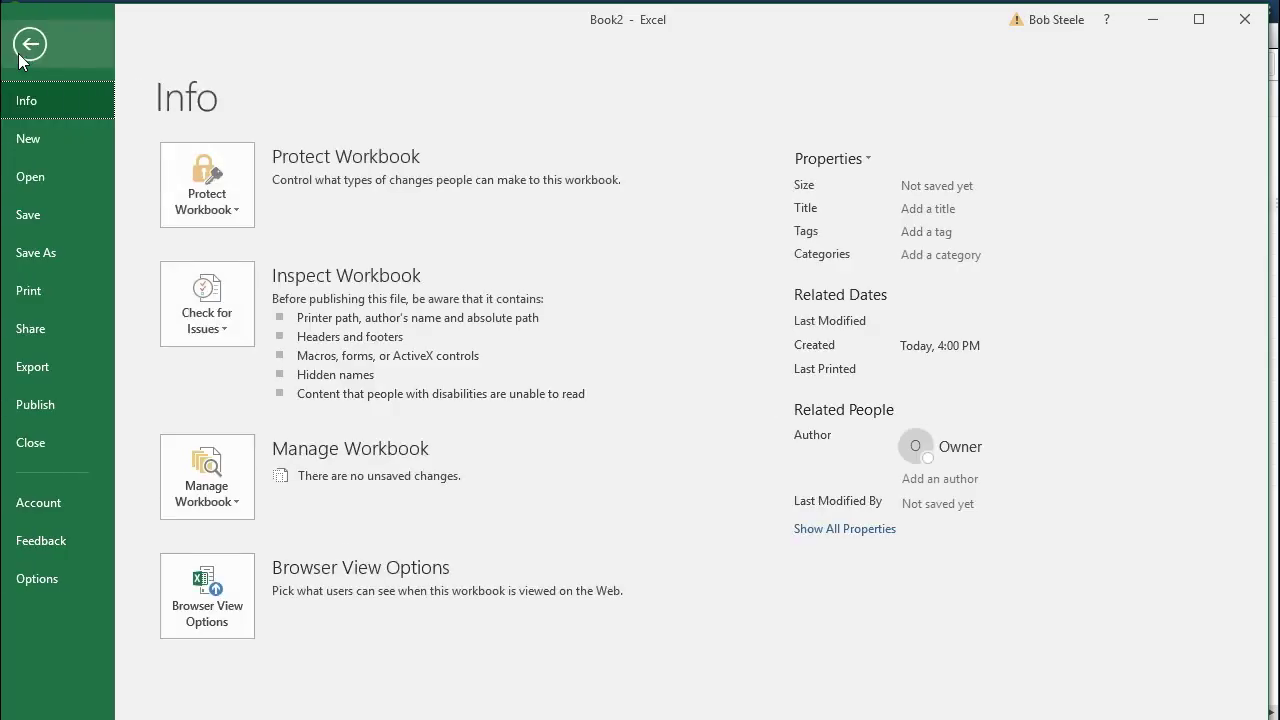
left_click(33, 253)
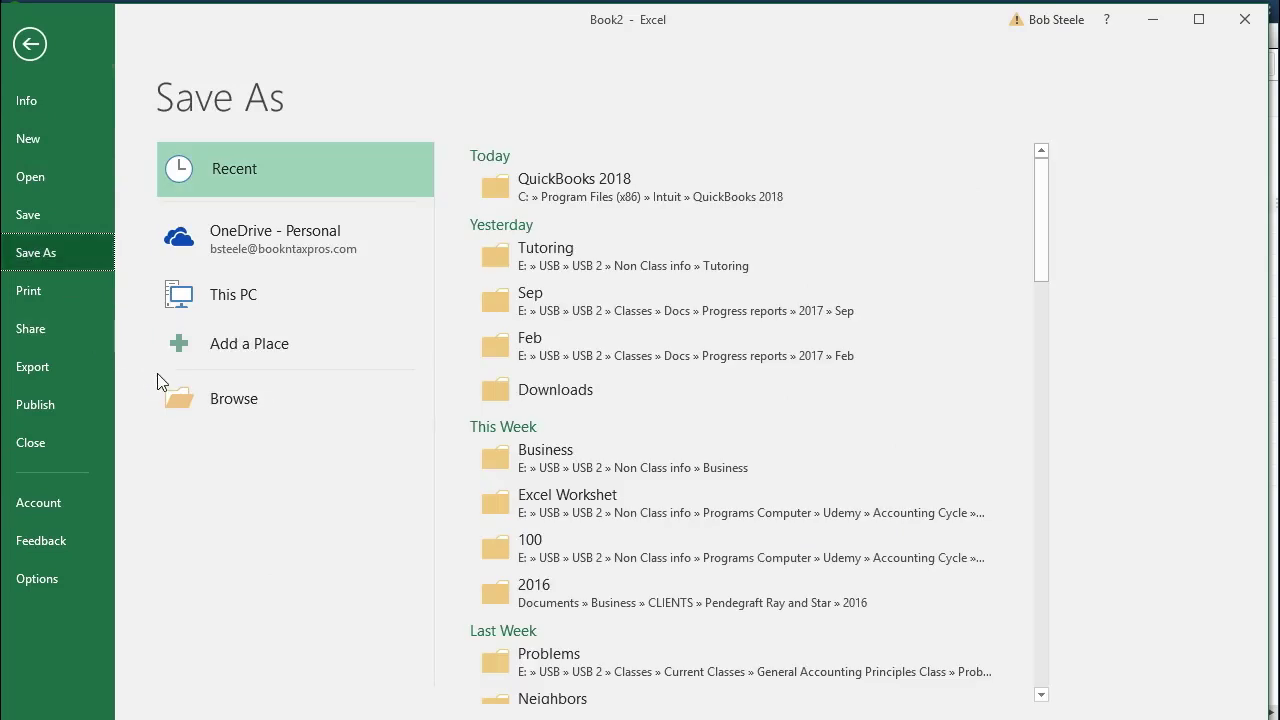
left_click(185, 396)
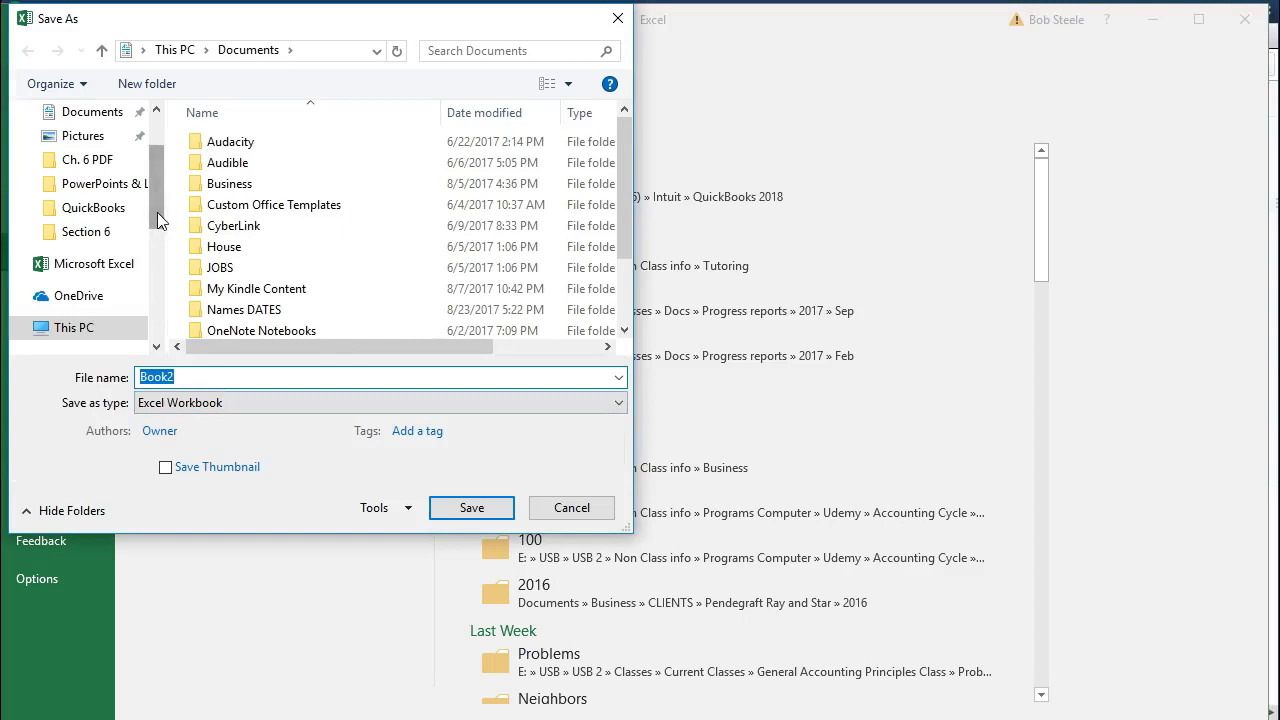
scroll(158, 220, "up", 3)
left_click(100, 152)
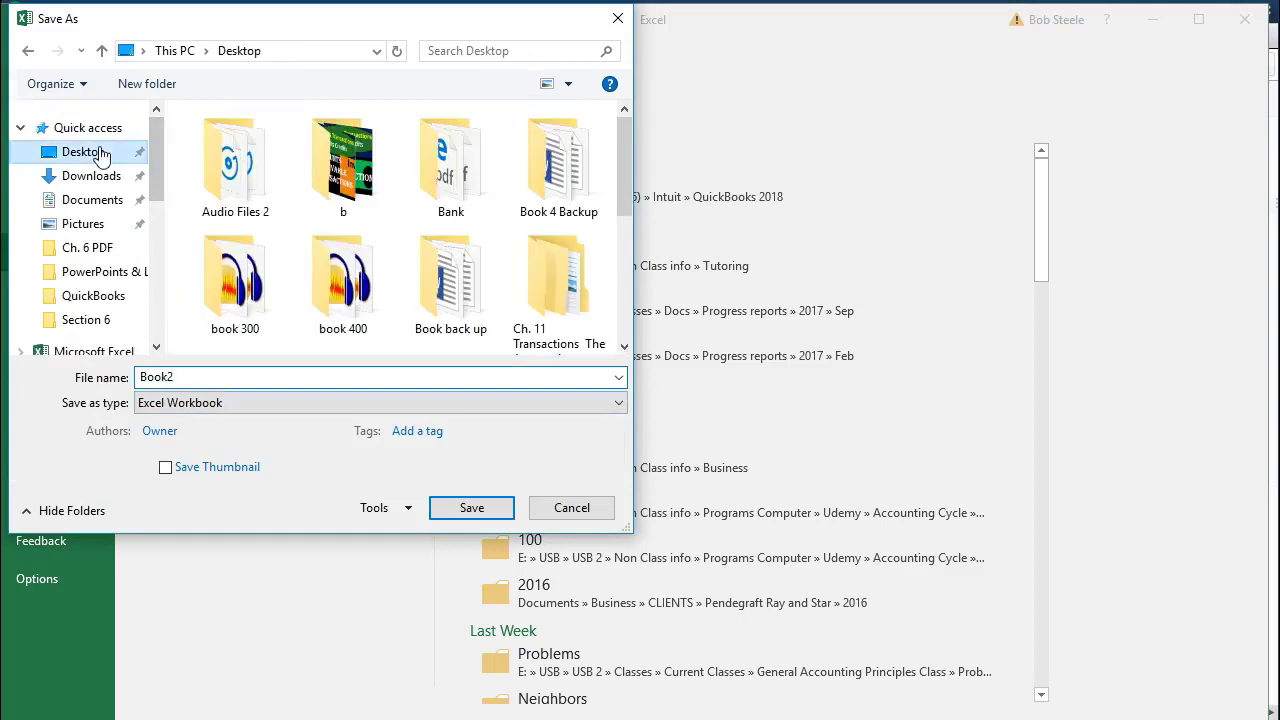
left_click_drag(619, 150, 612, 246)
double_click(219, 191)
Step: Create a new folder named Section 6 inside the Get Great Guitars folder
right_click(226, 205)
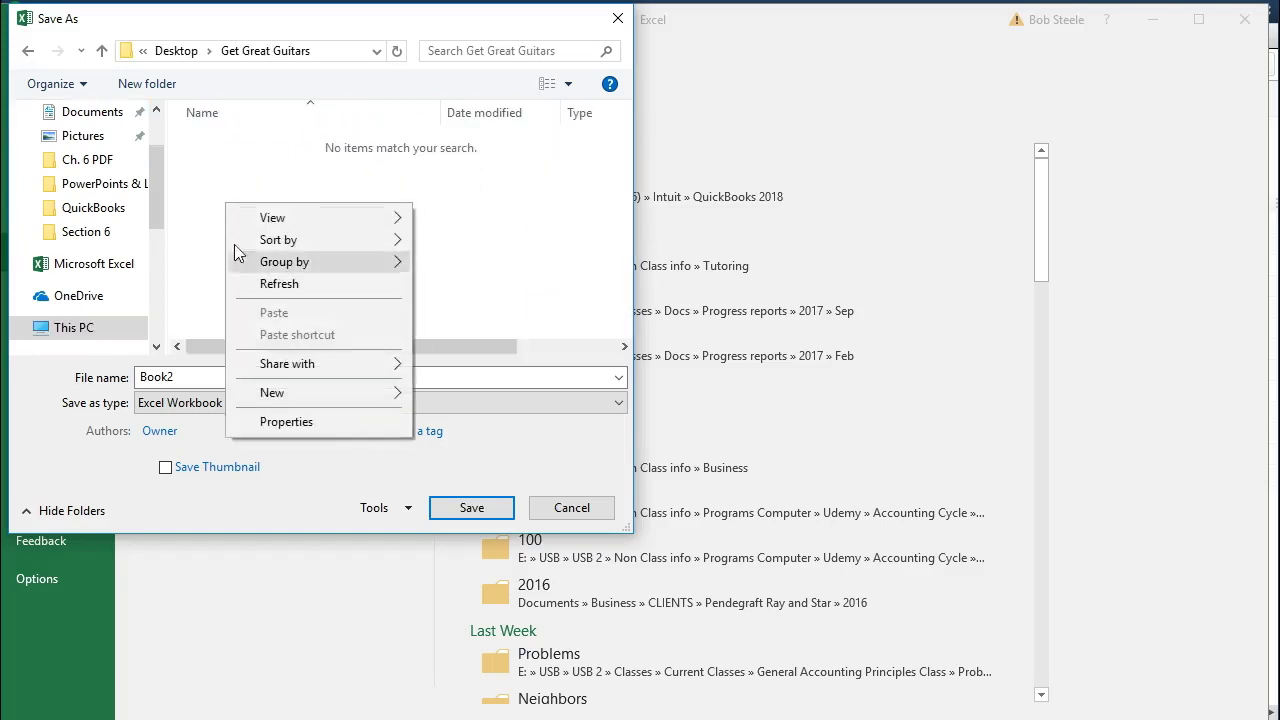
mouse_move(325, 393)
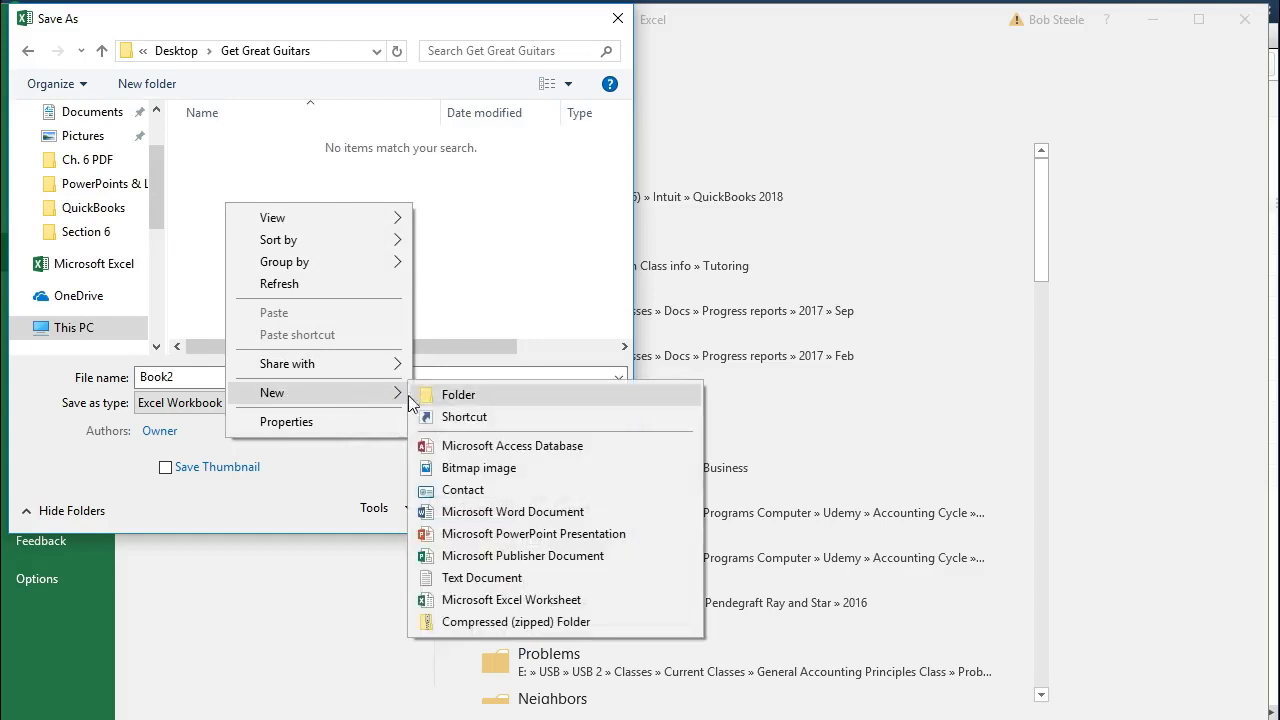
left_click(432, 395)
type("S")
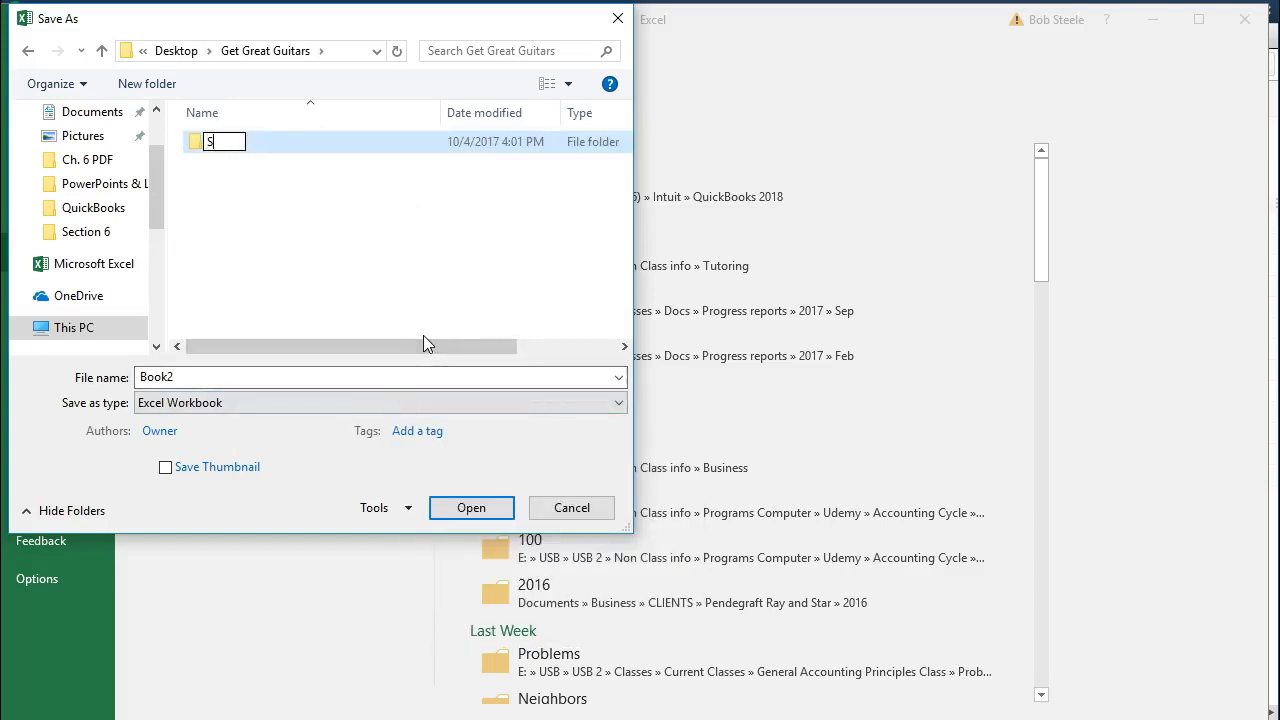
type("ection 6")
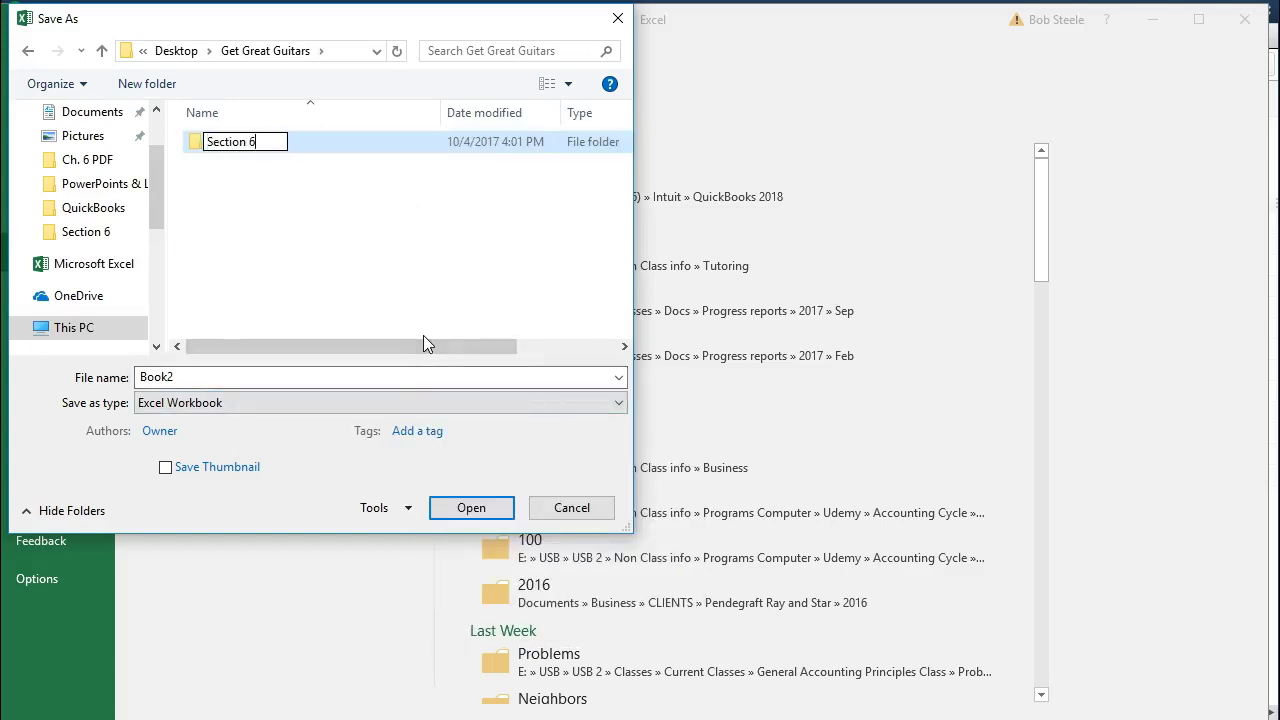
left_click(295, 245)
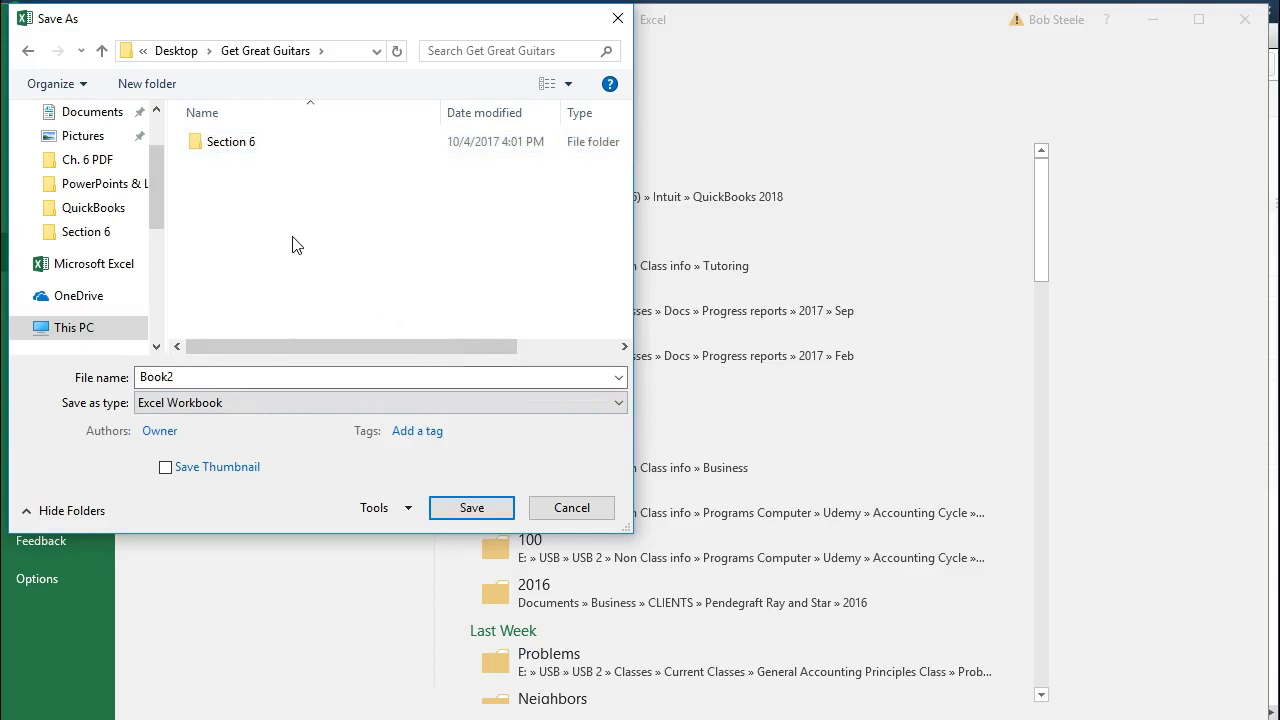
Step: Save the workbook as Section 6 in the Section 6 folder as a macro-free workbook, and close it
double_click(210, 149)
double_click(199, 377)
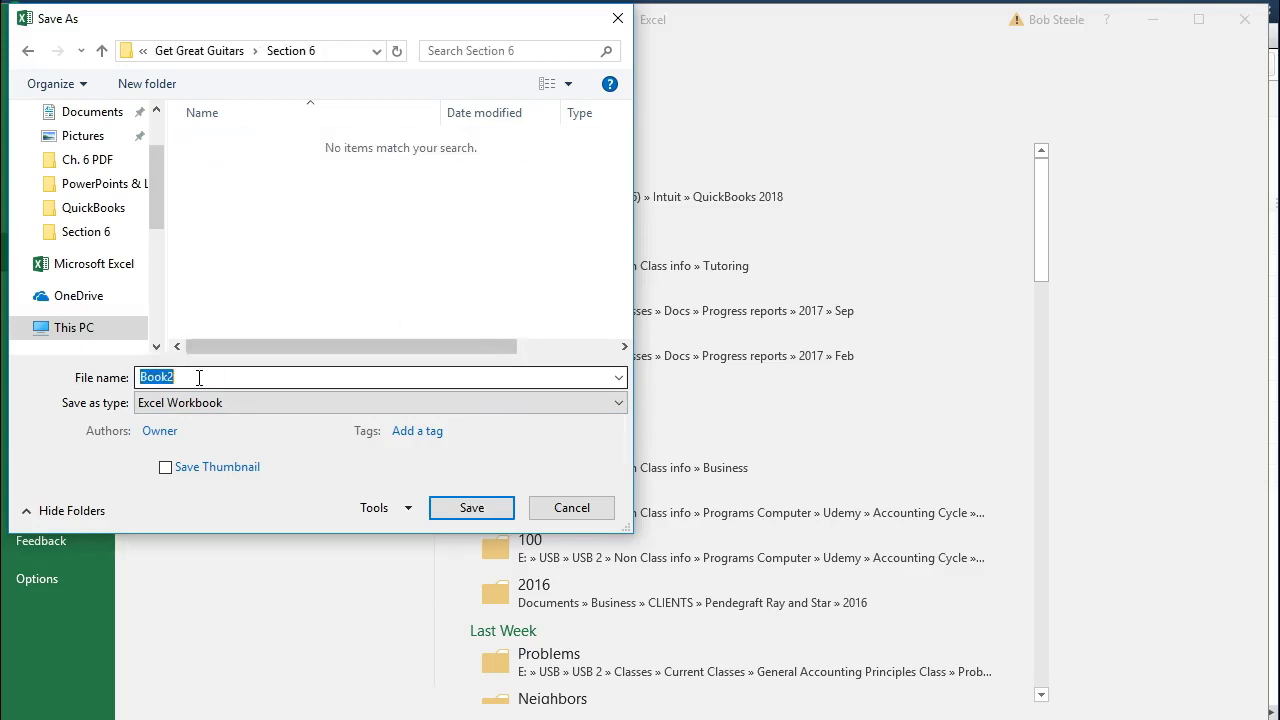
type("Section ")
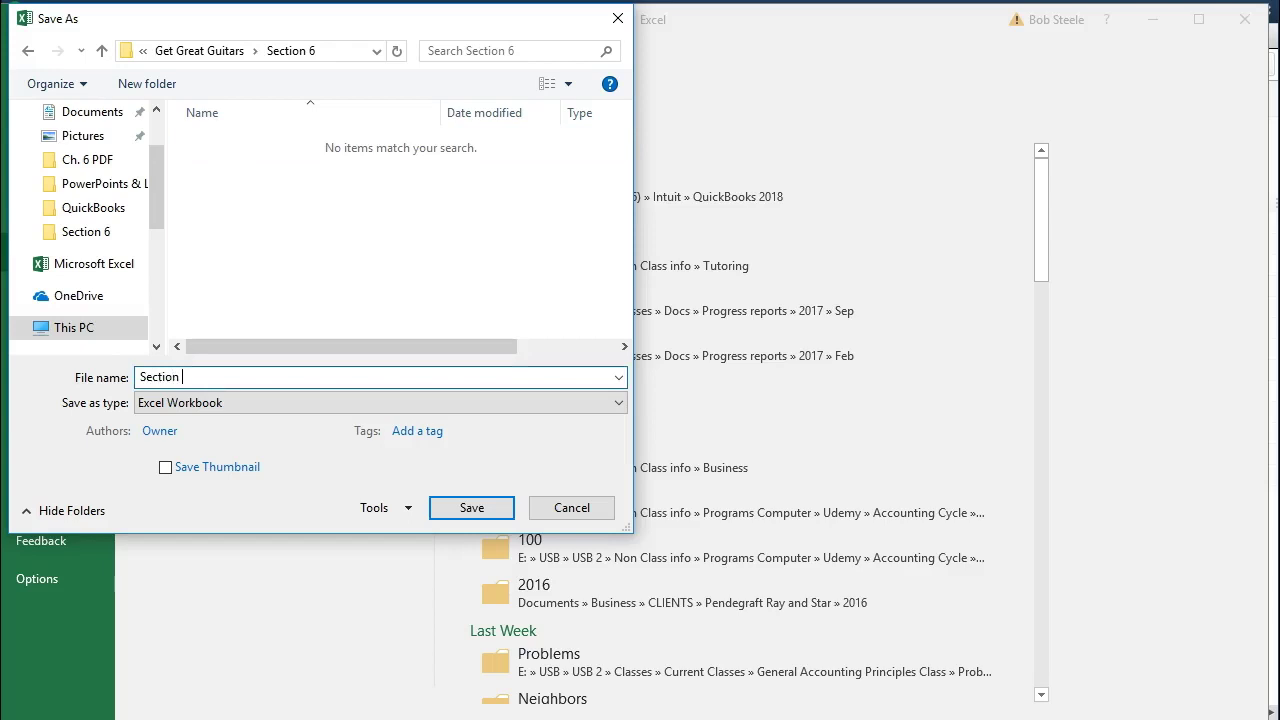
type("6")
left_click(462, 512)
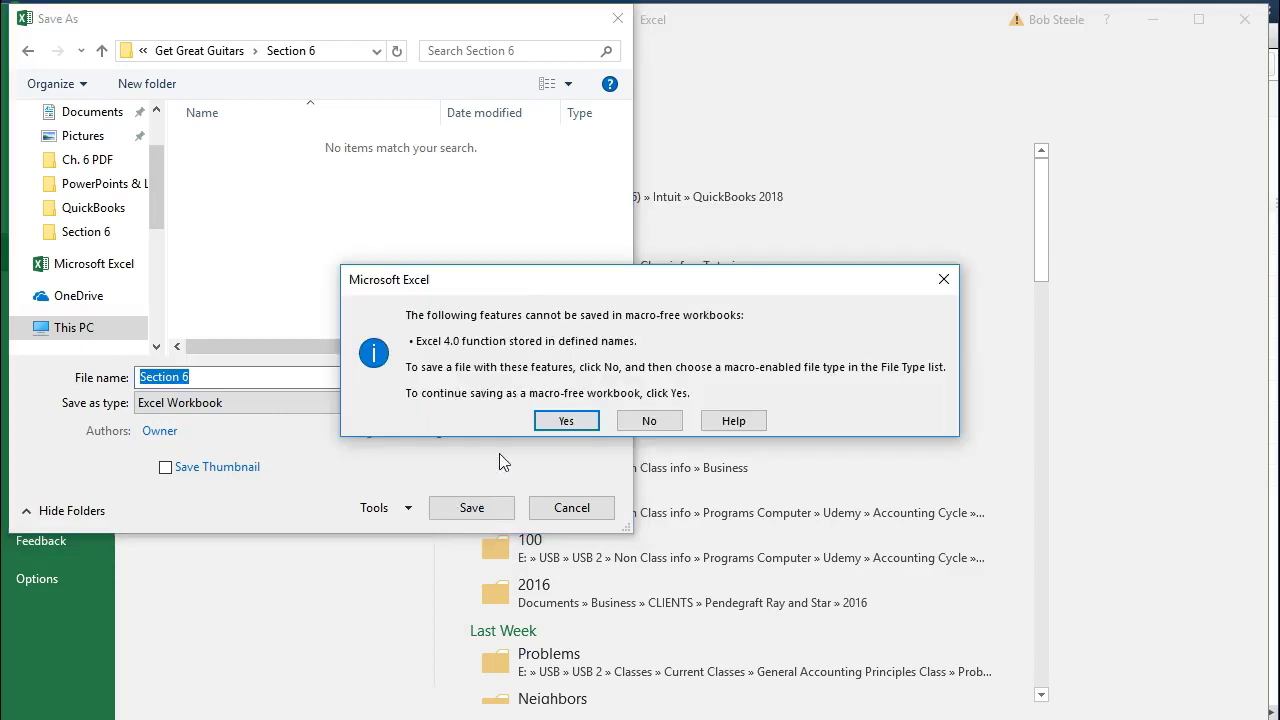
left_click(544, 421)
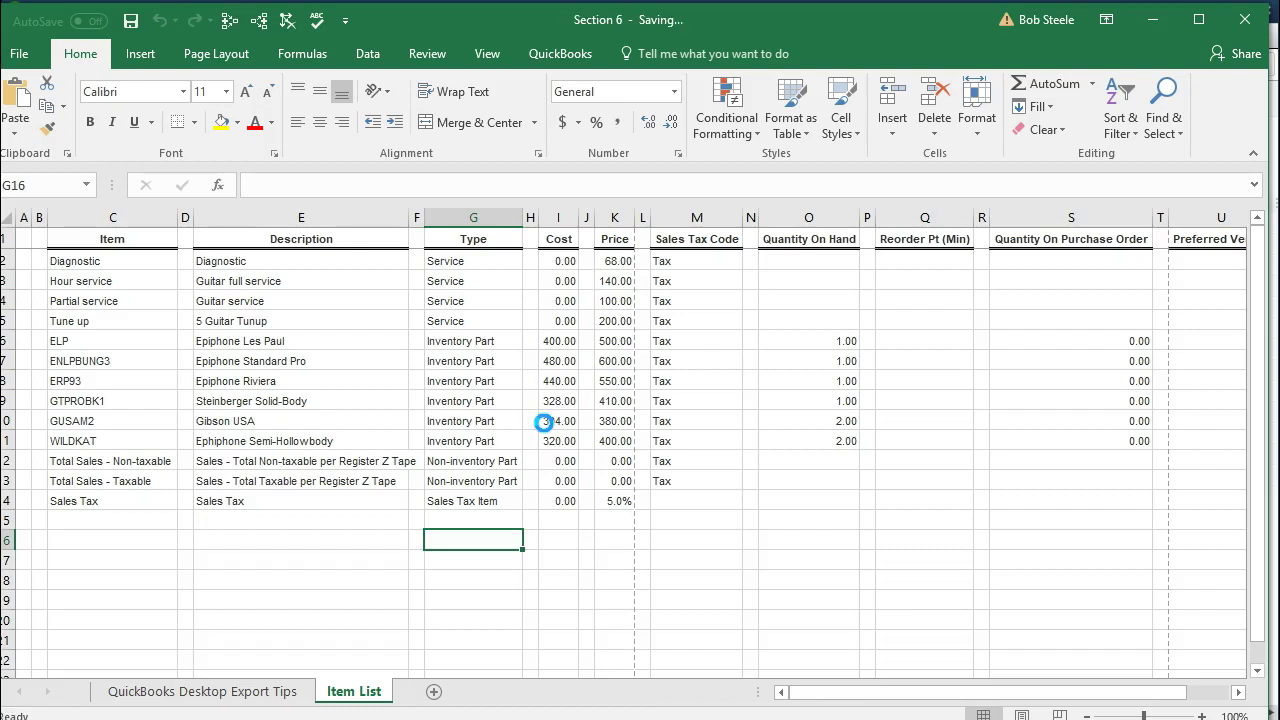
left_click(1253, 28)
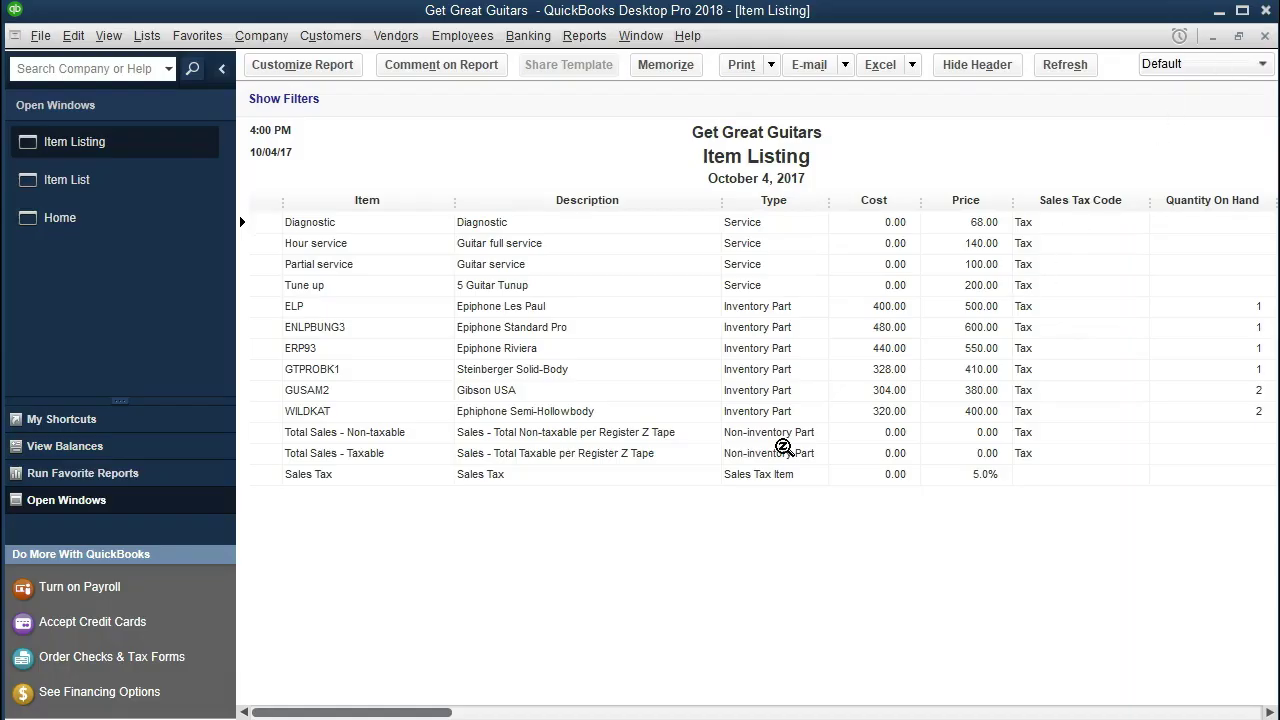